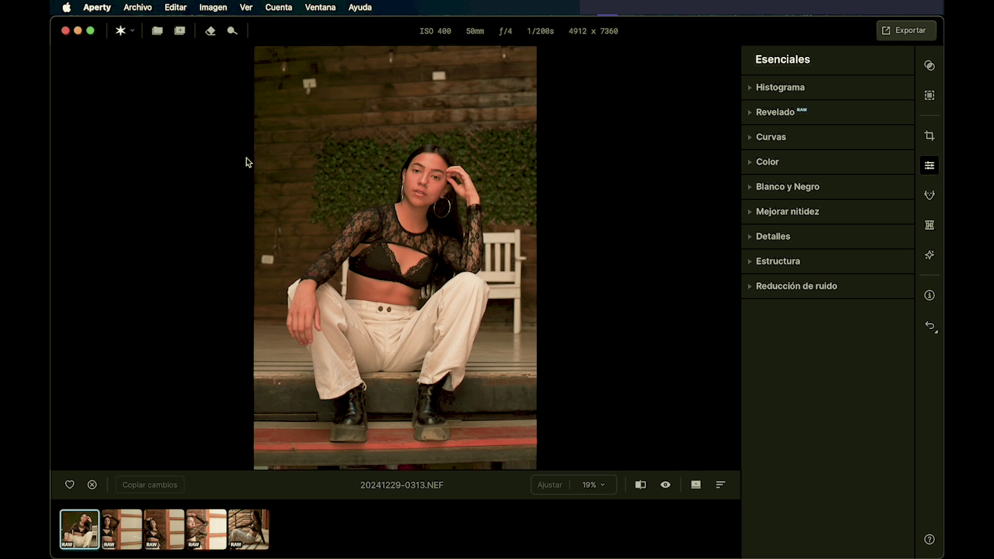
Look through the RAW portraits in the filmstrip and return to 20241229-0313.NEF
key(Right)
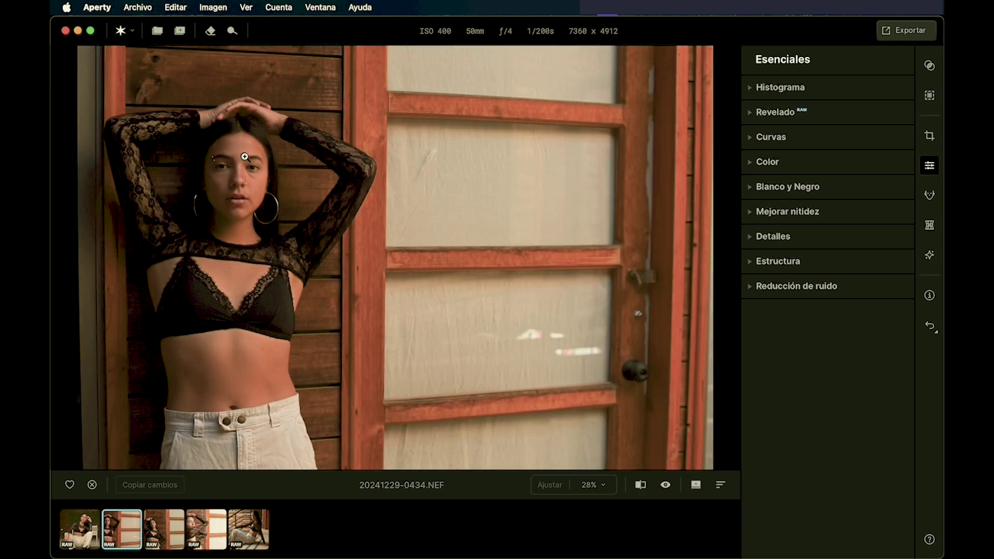
key(Right)
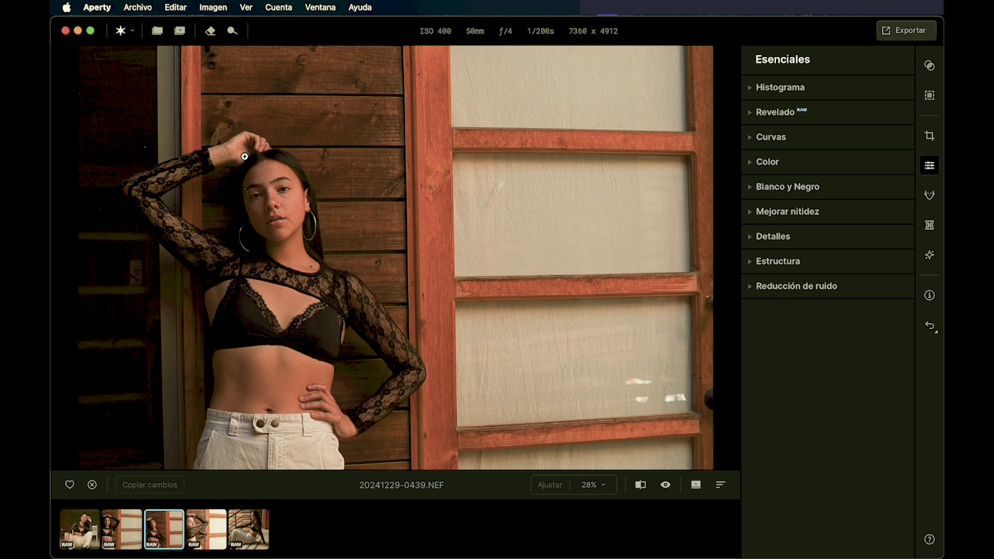
key(Right)
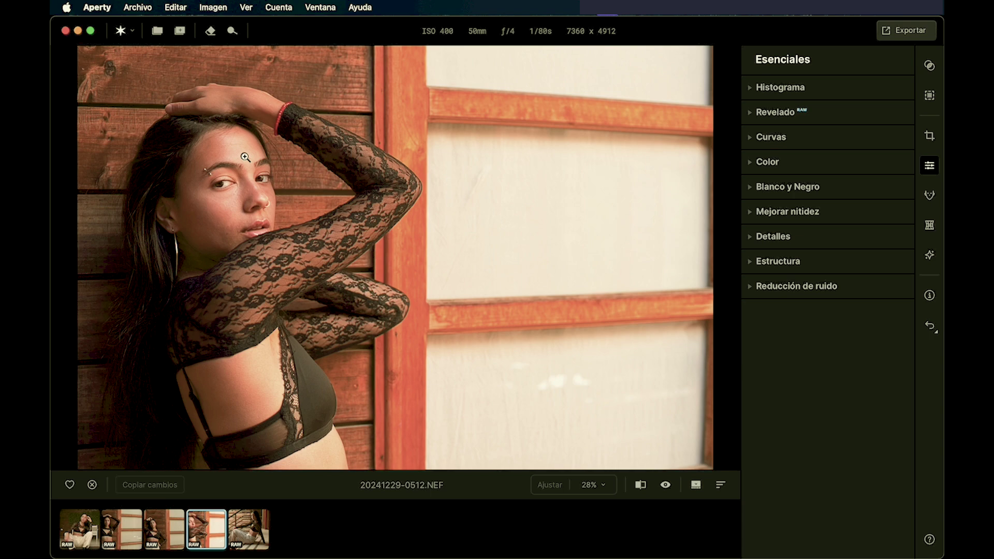
key(Right)
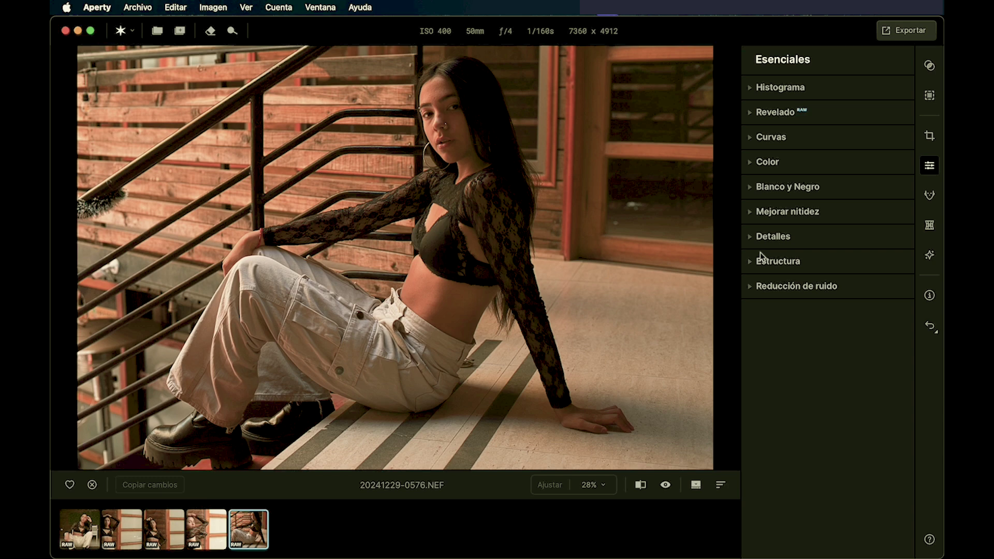
key(Left)
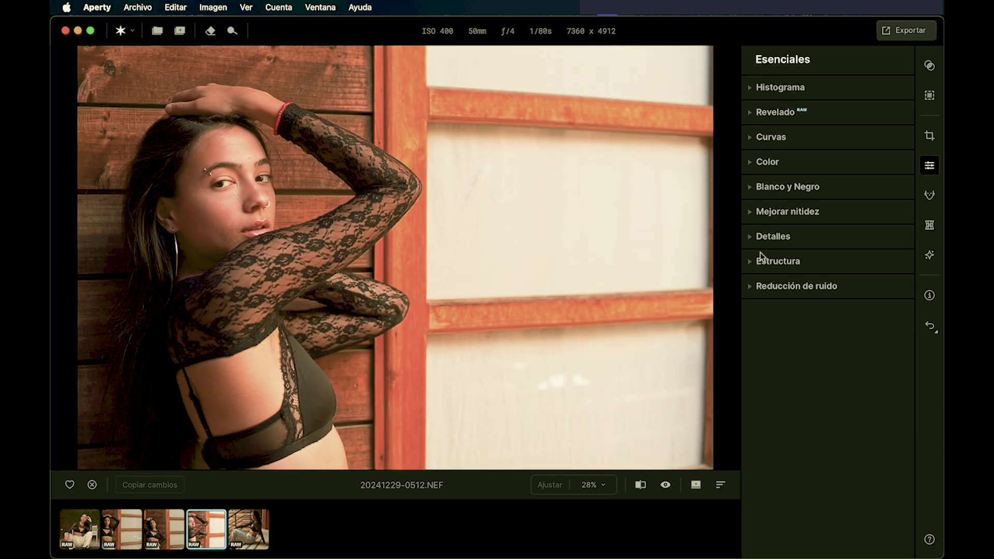
key(Left)
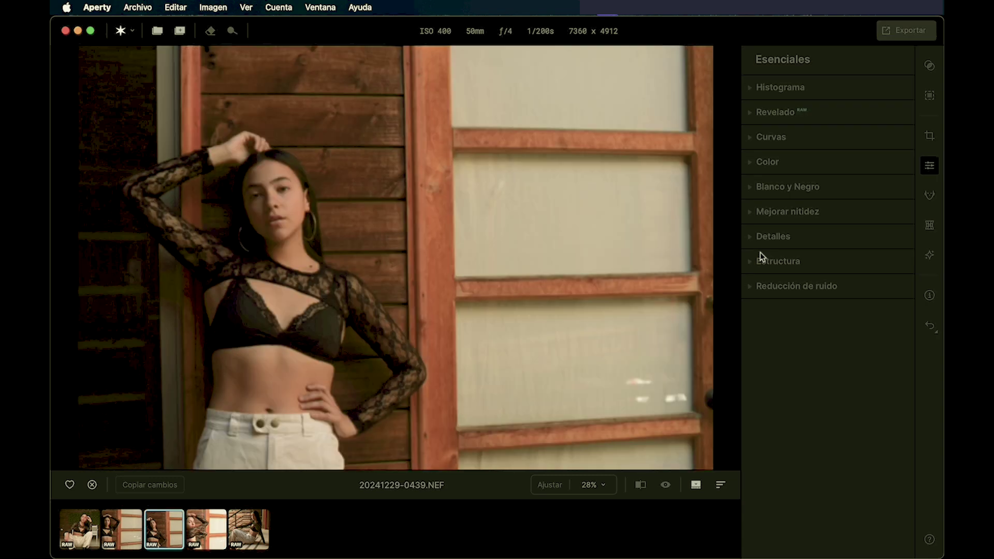
key(Left)
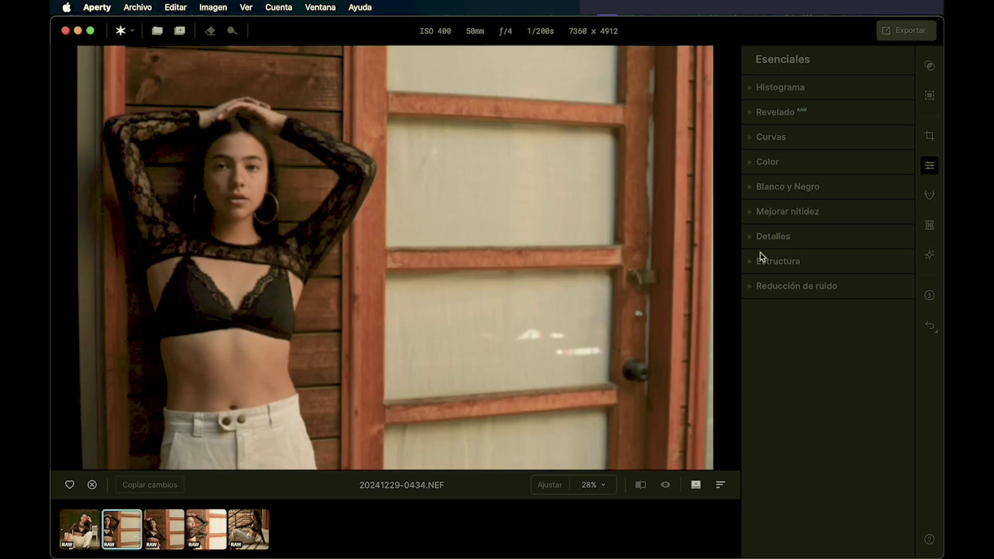
key(Left)
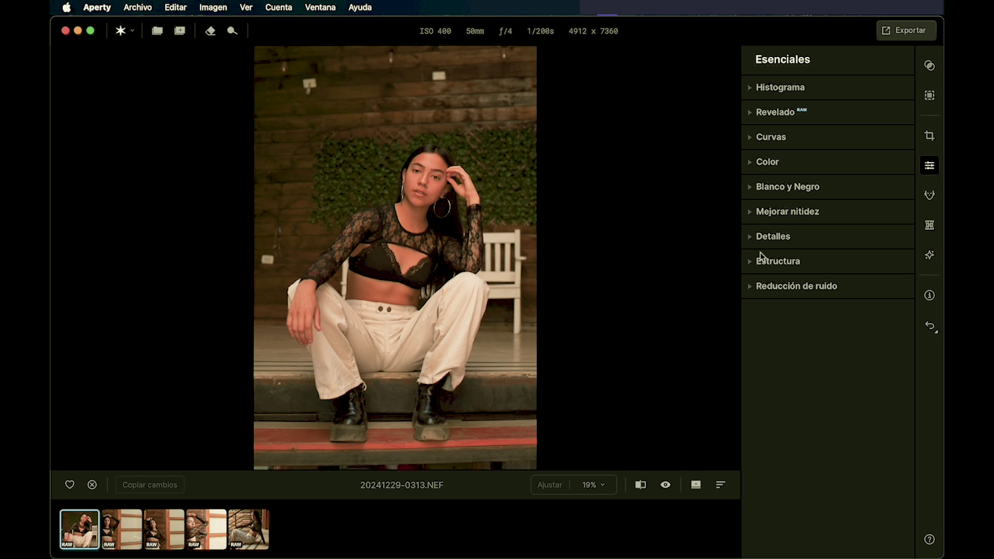
key(Right)
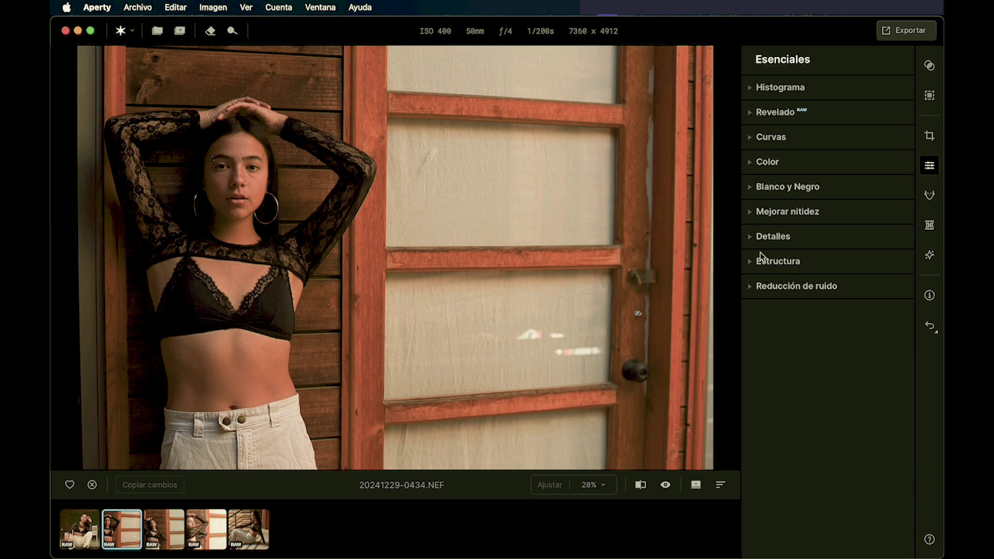
key(Right)
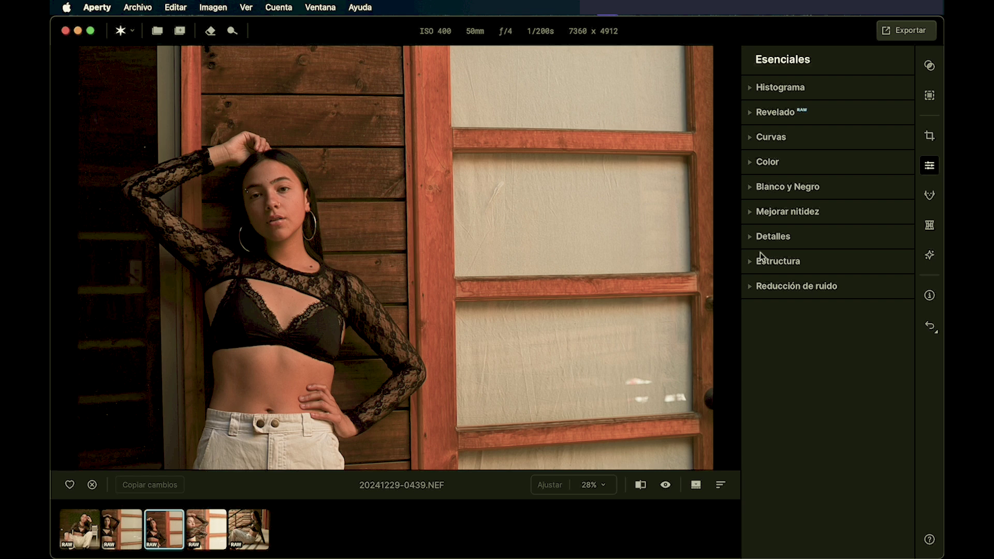
key(Right)
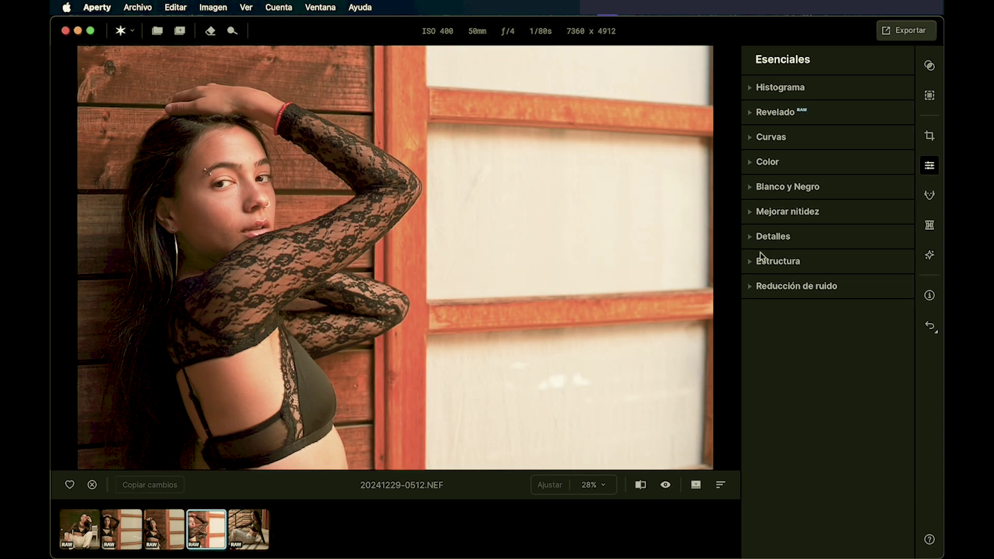
key(Left)
key(Left)
key(Left)
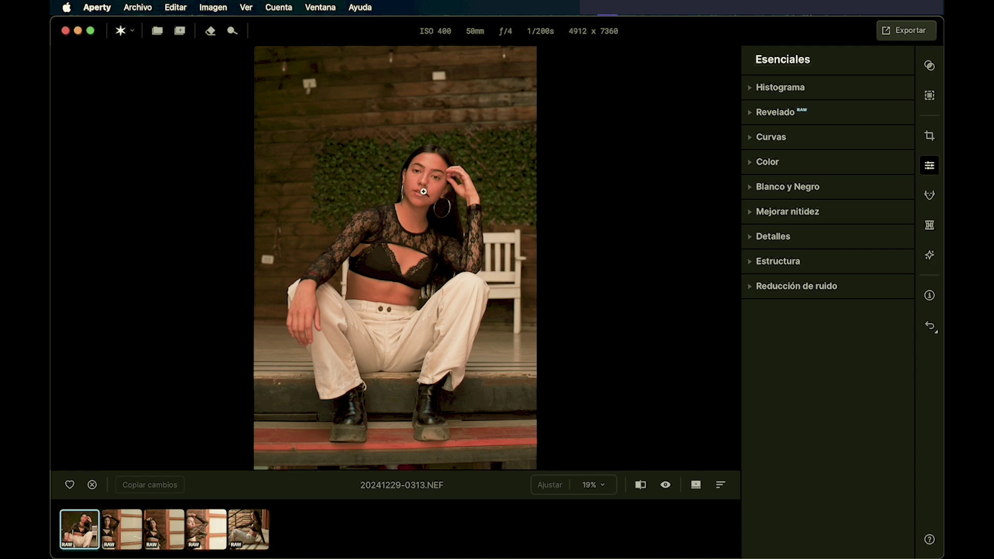
Examine the model's face in 20241229-0313.NEF at 100%, 200% and 300% zoom, and return to 100%
click(438, 179)
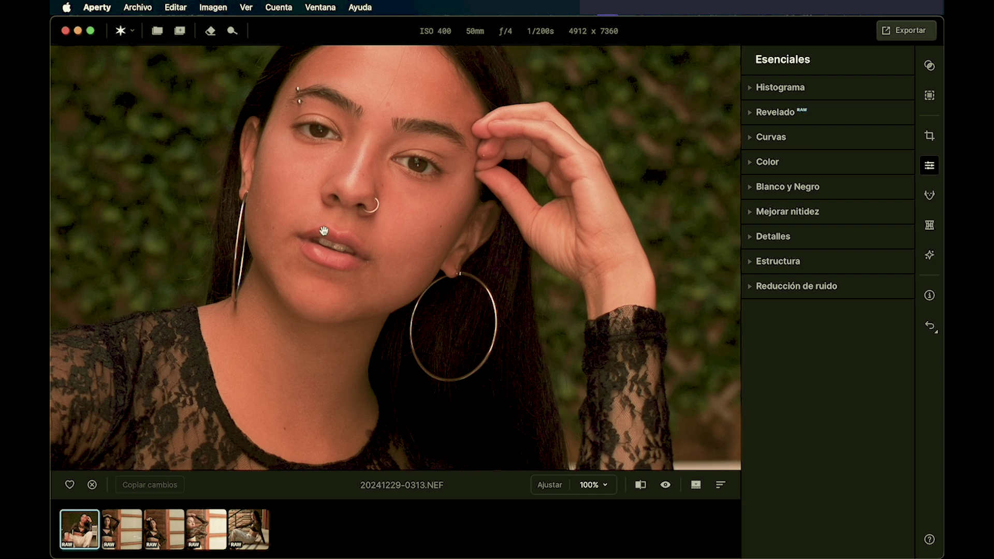
scroll(323, 231, up, 5)
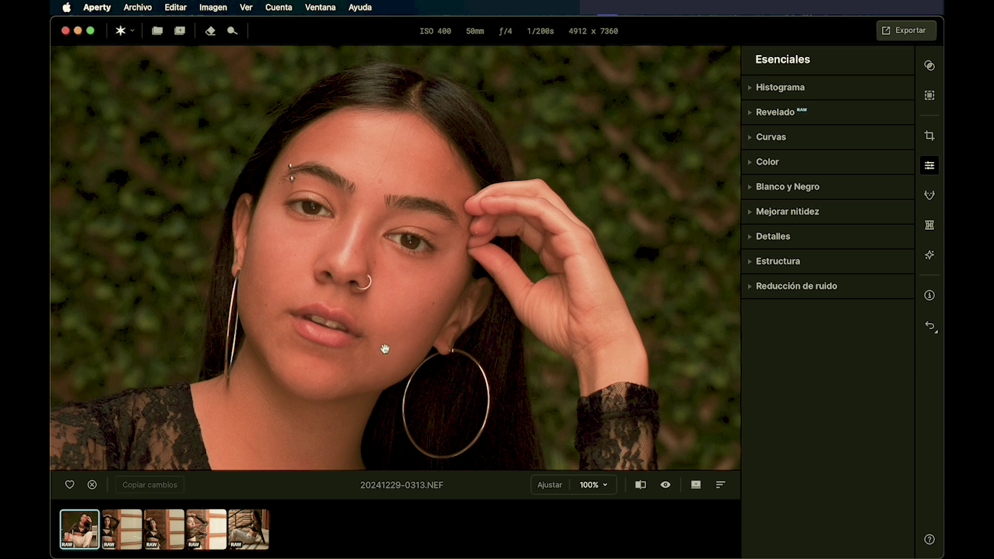
click(605, 485)
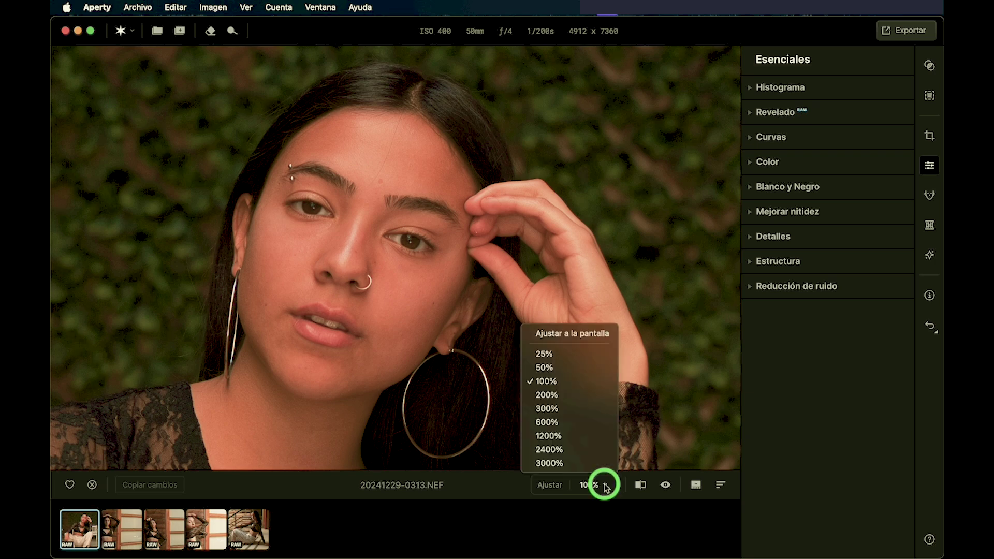
click(552, 396)
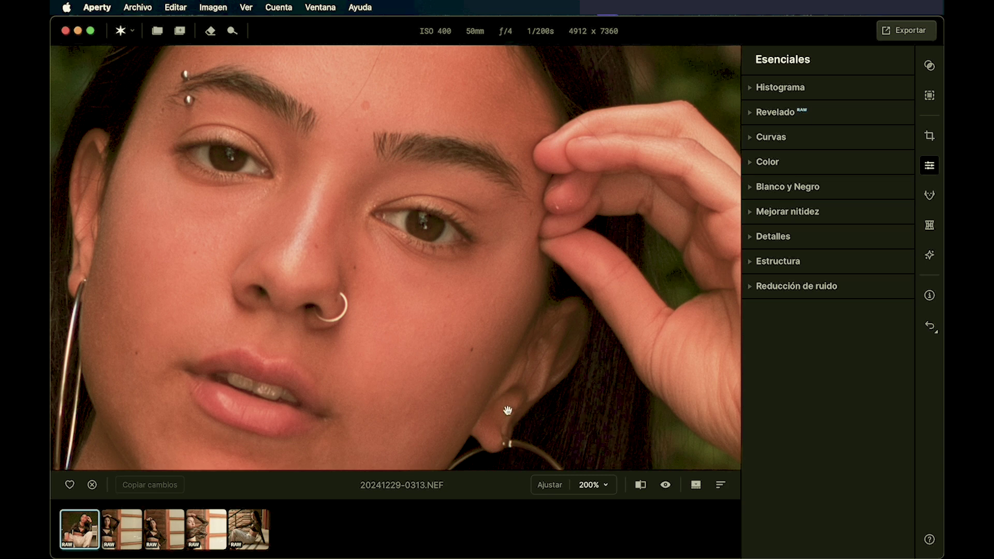
click(606, 485)
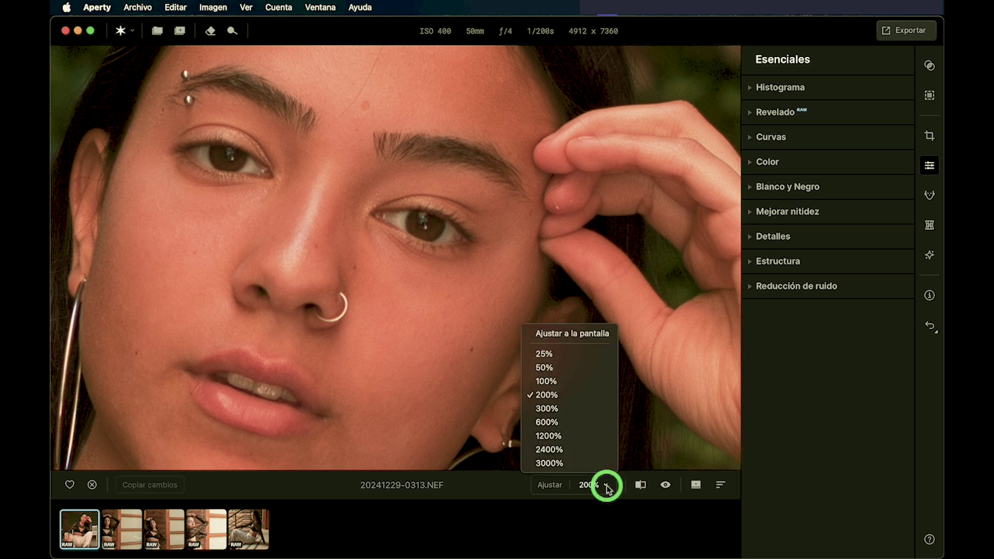
click(573, 410)
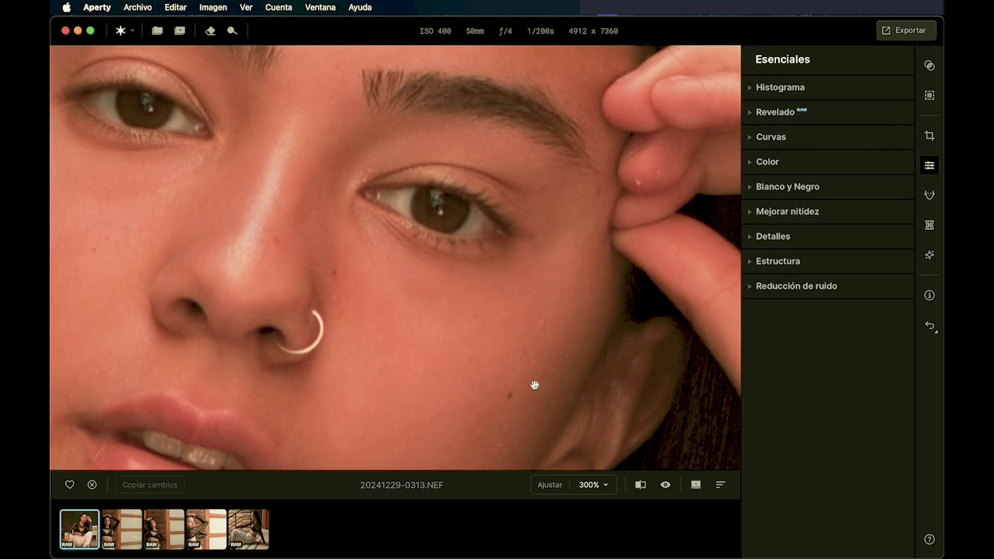
click(606, 485)
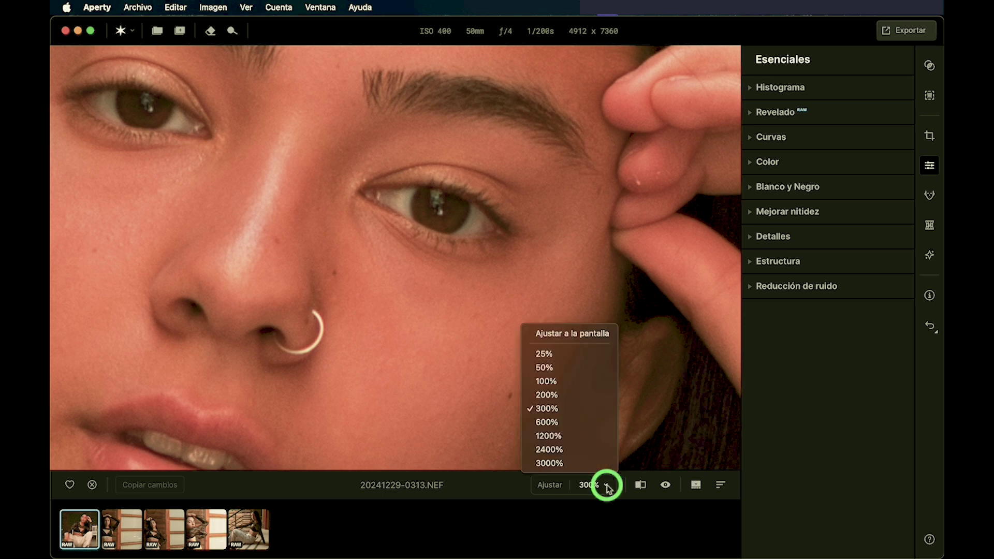
click(579, 382)
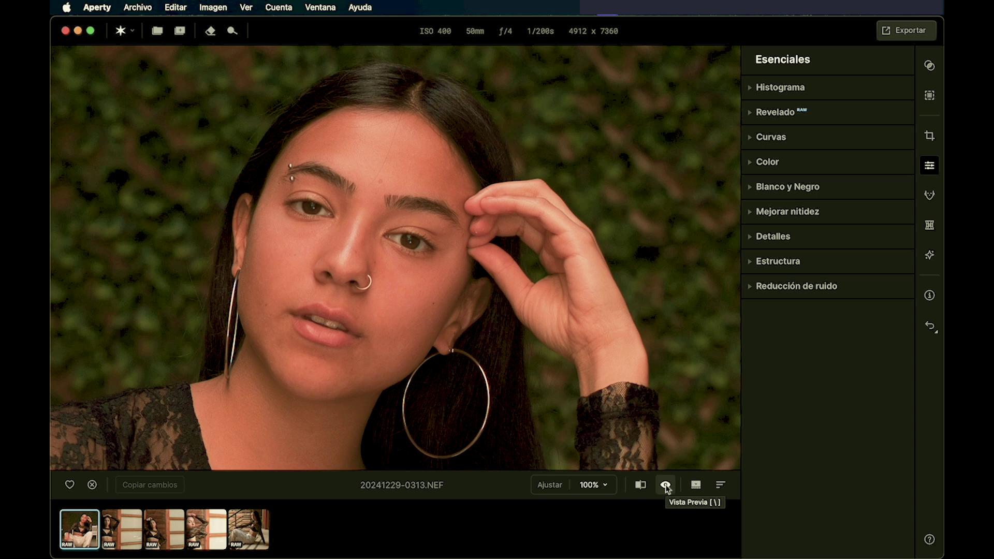
Check the before/after comparison and the preview of the original for this photo
click(641, 485)
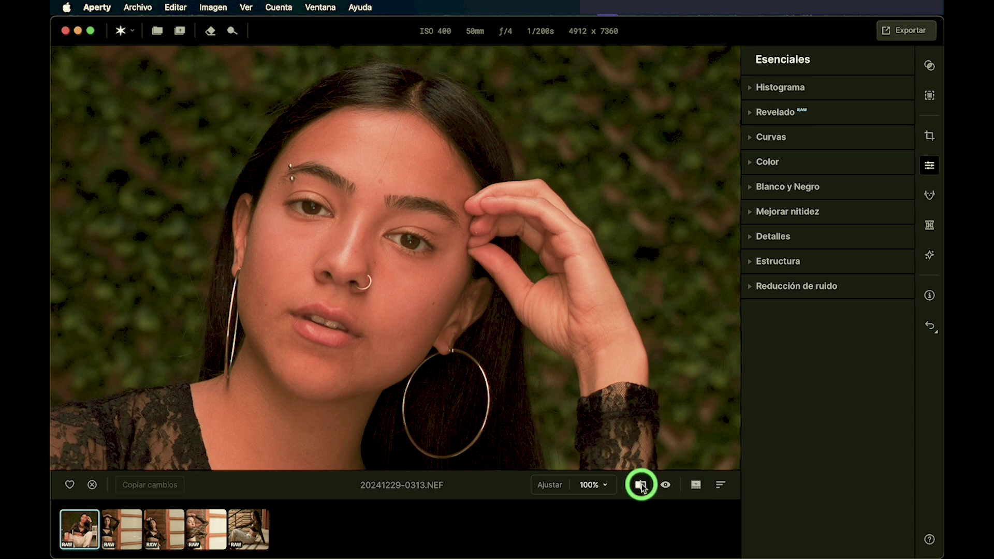
click(640, 485)
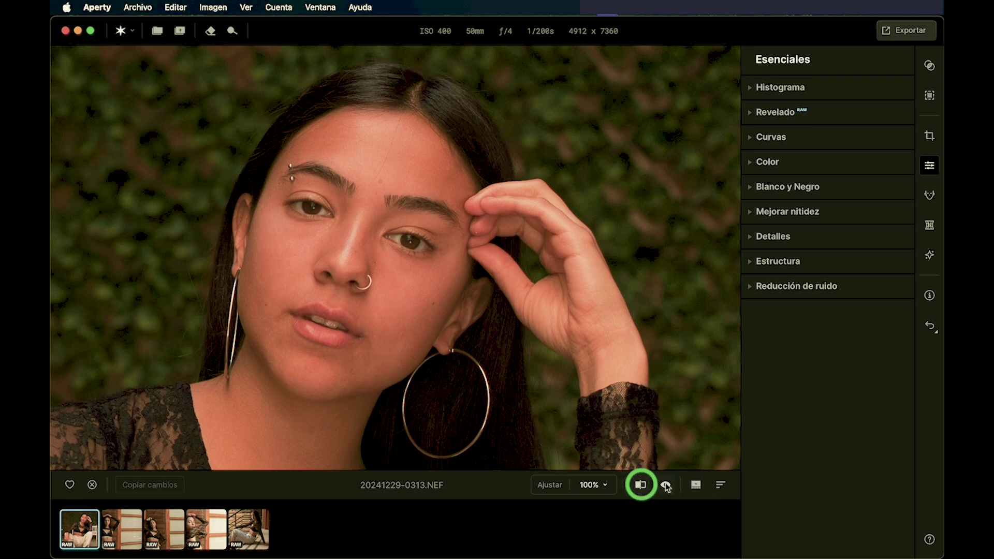
click(666, 485)
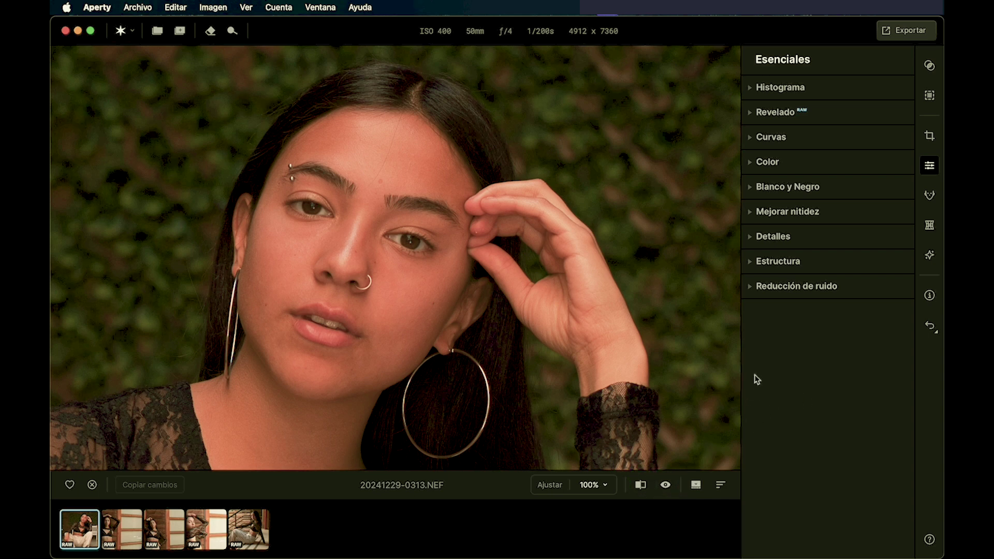
Set the camera profile in the RAW development settings to Camera Portrait
click(751, 114)
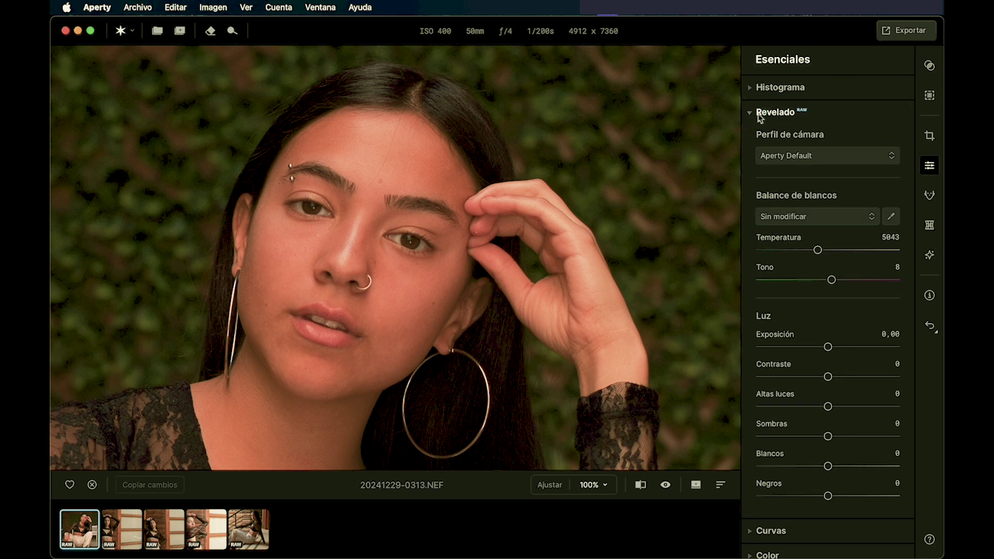
click(894, 160)
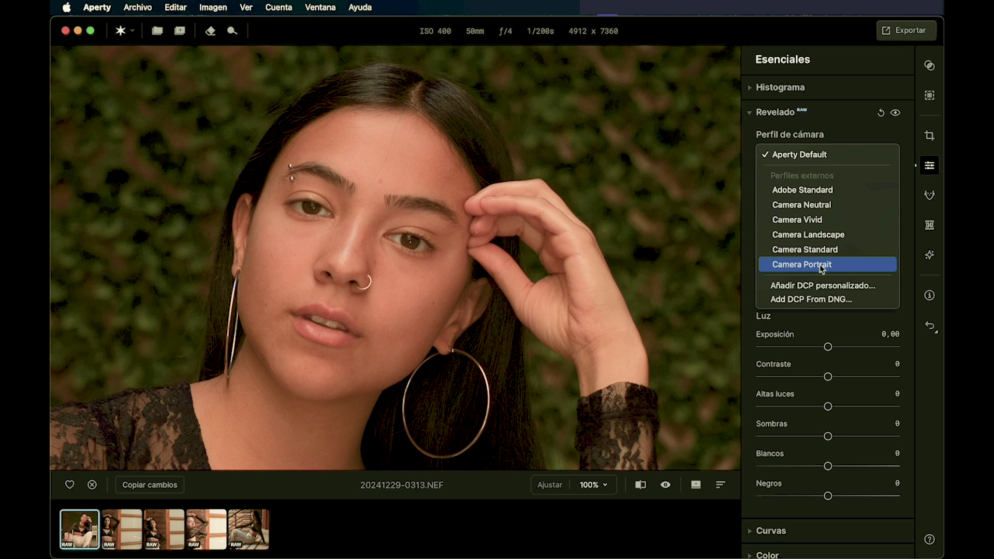
click(821, 266)
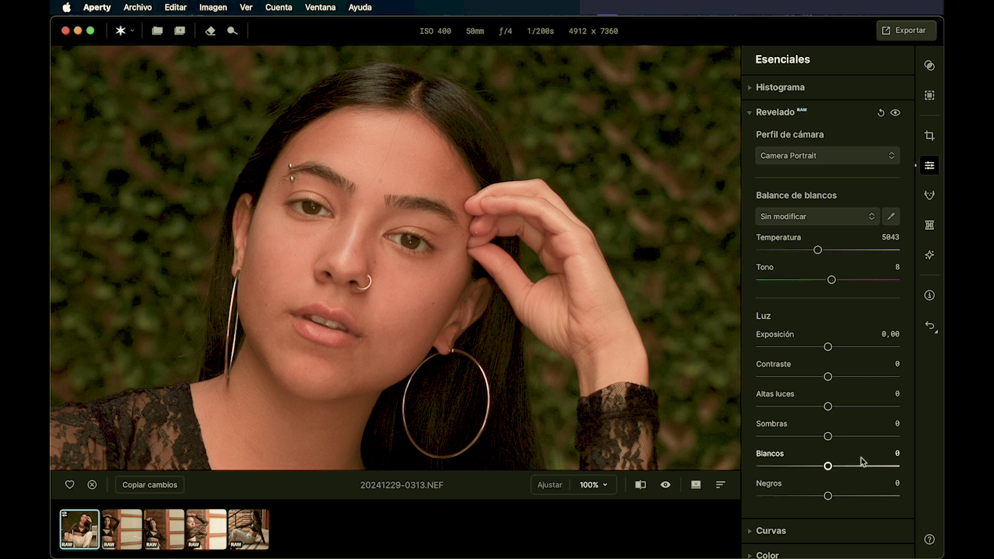
scroll(912, 464, down, 5)
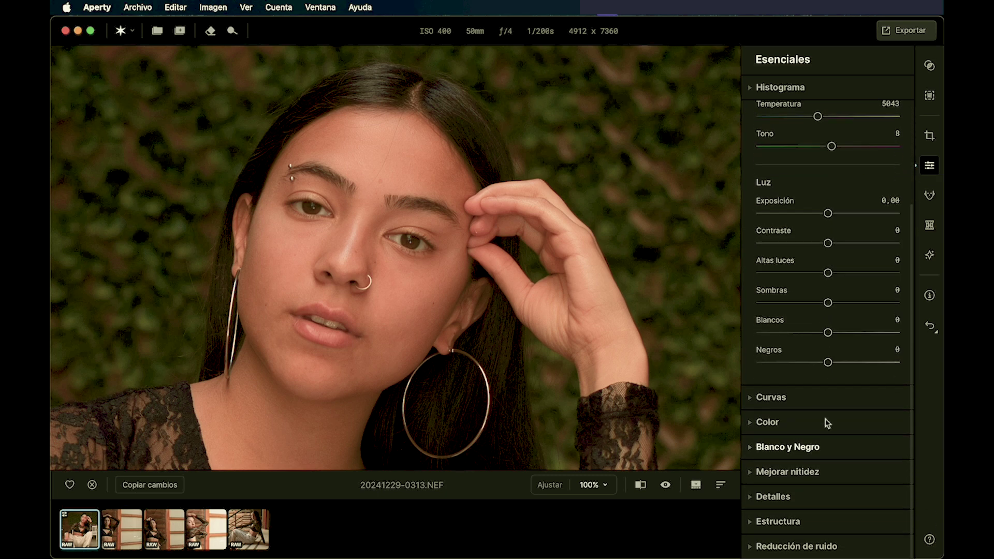
click(751, 399)
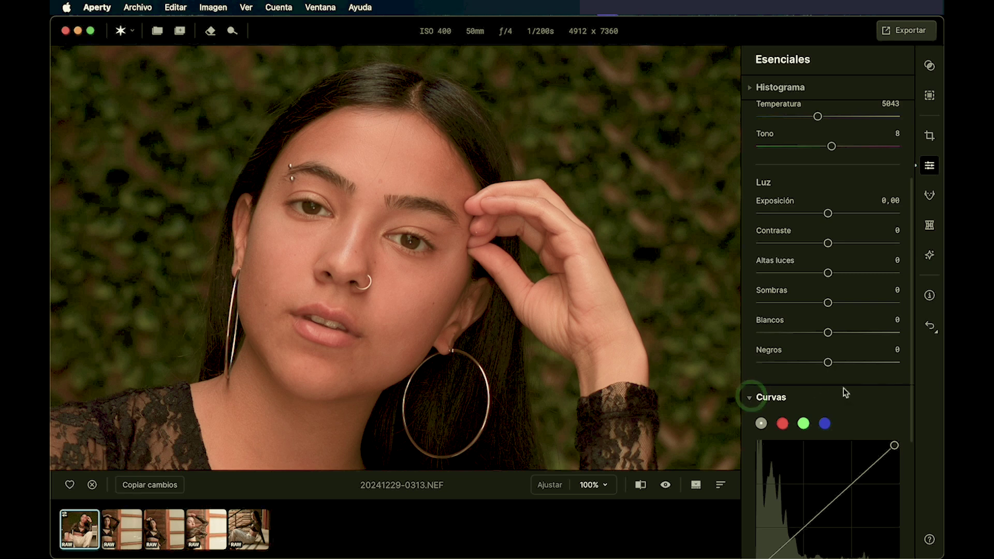
click(750, 403)
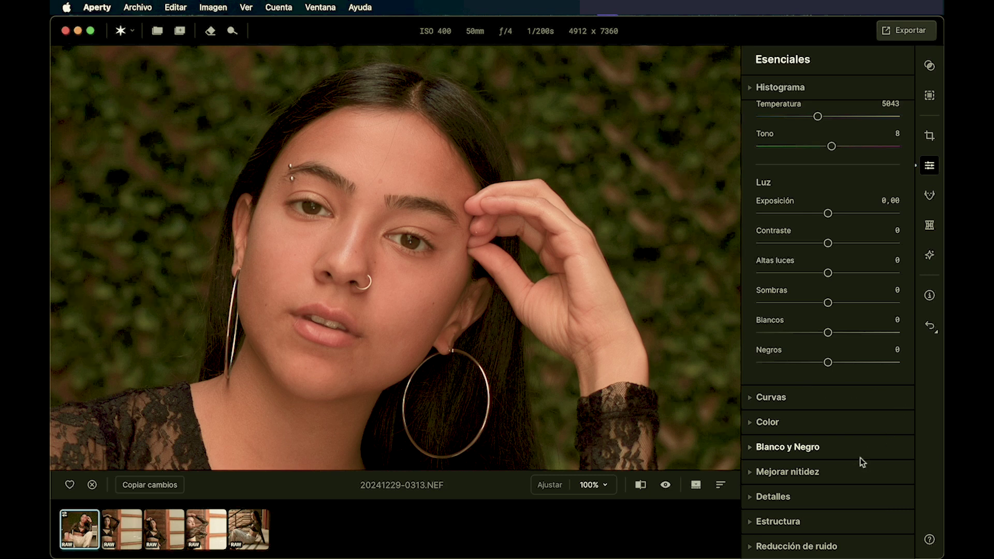
Crop the photo to a 4:5 ratio and shift the image slightly upward so the boots fit inside the frame
click(930, 138)
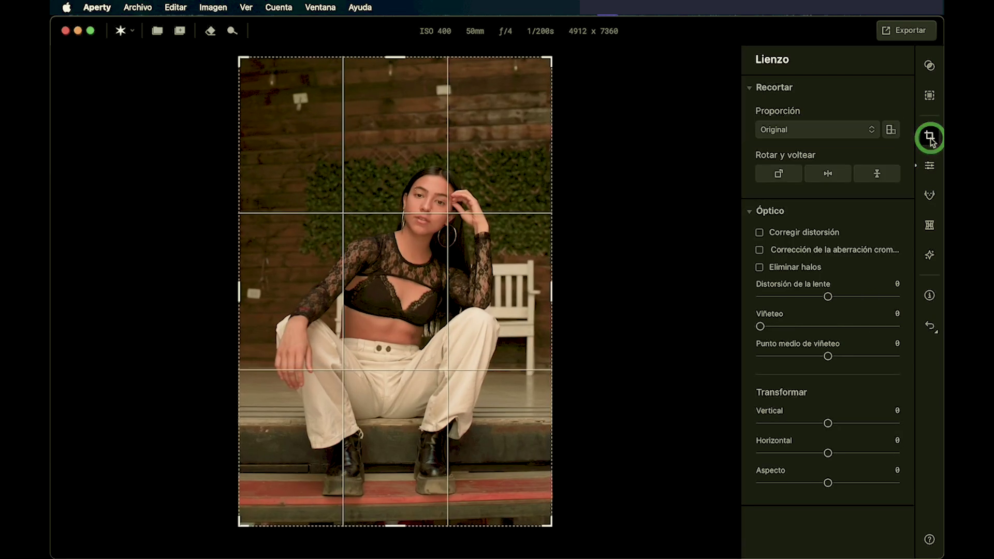
click(873, 131)
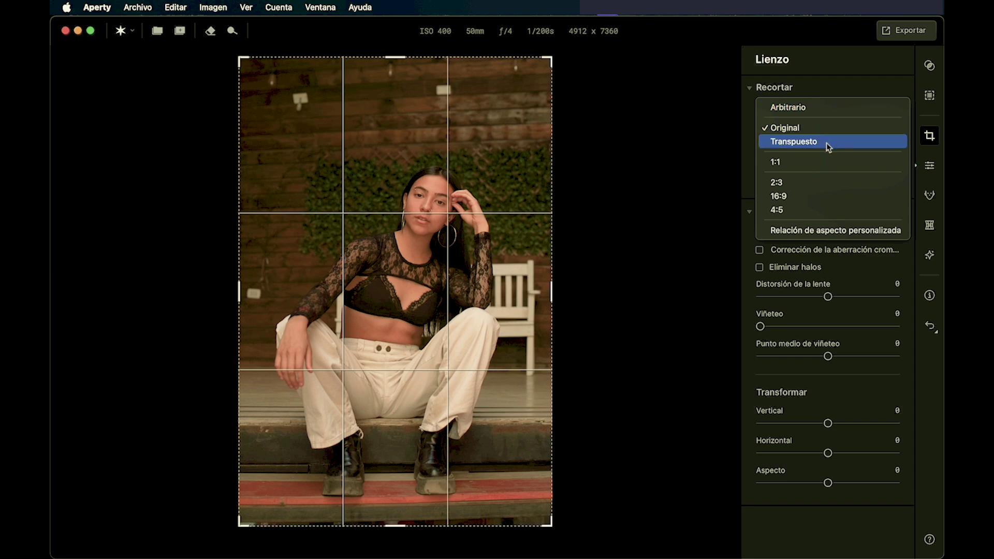
click(804, 184)
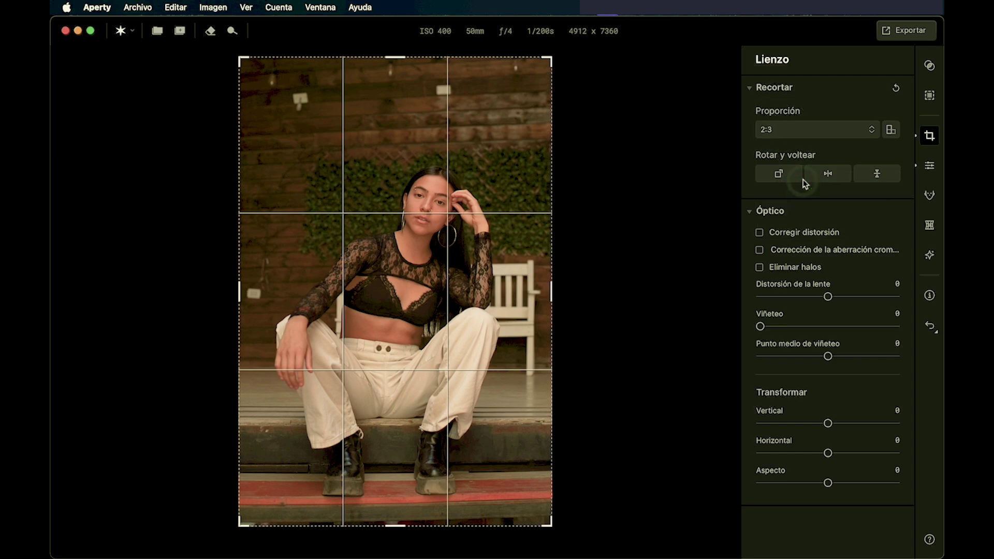
click(794, 129)
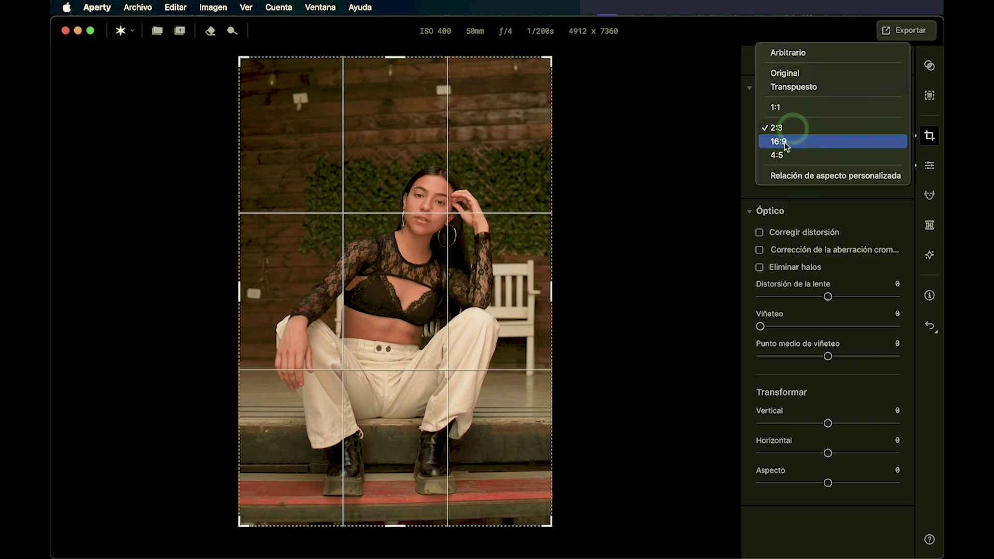
click(778, 155)
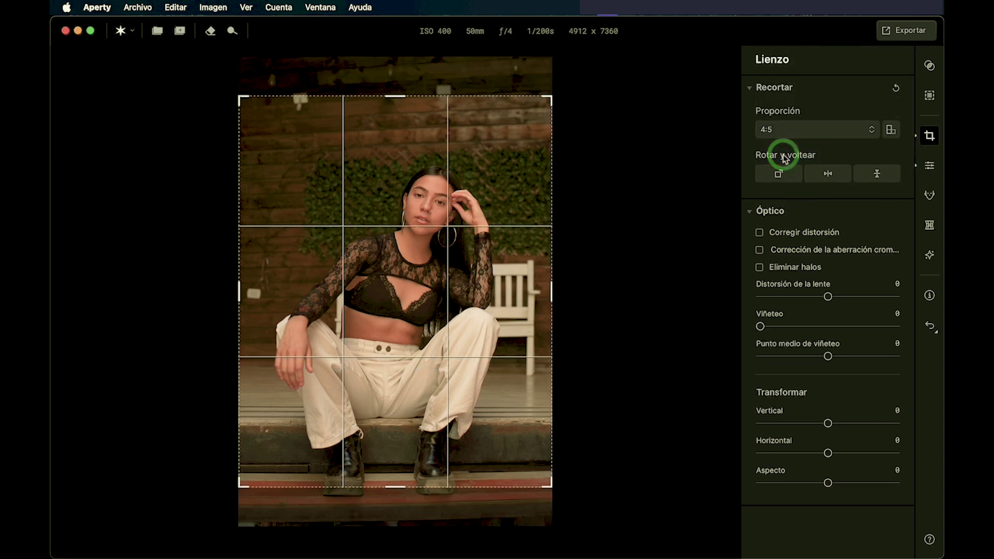
drag(370, 329, 371, 307)
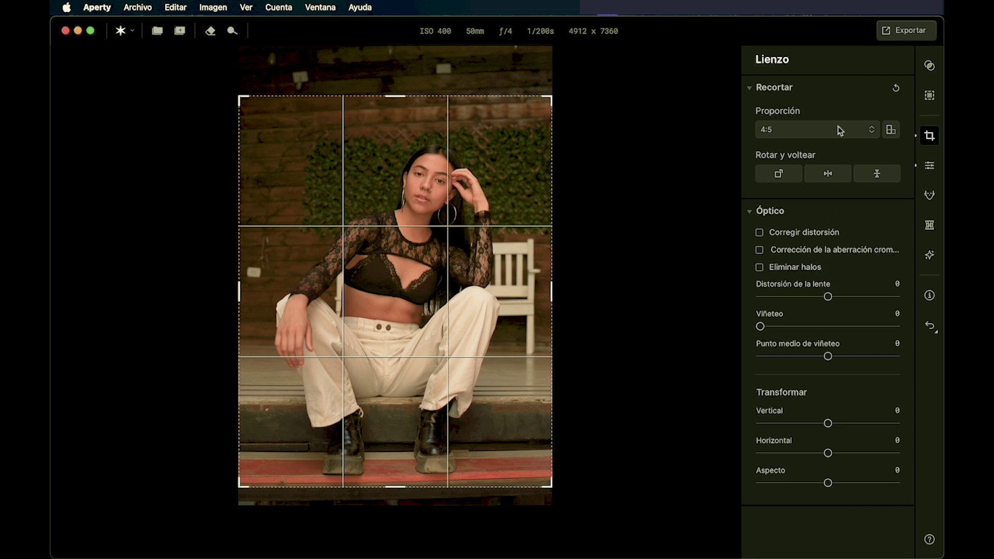
Reset the crop to the photo's original proportions and collapse the crop settings
click(897, 91)
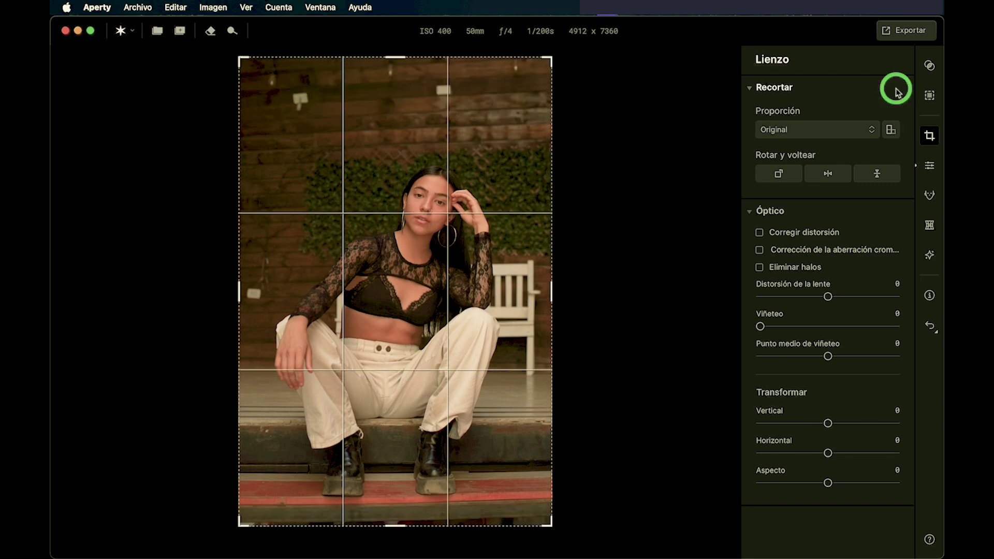
click(756, 88)
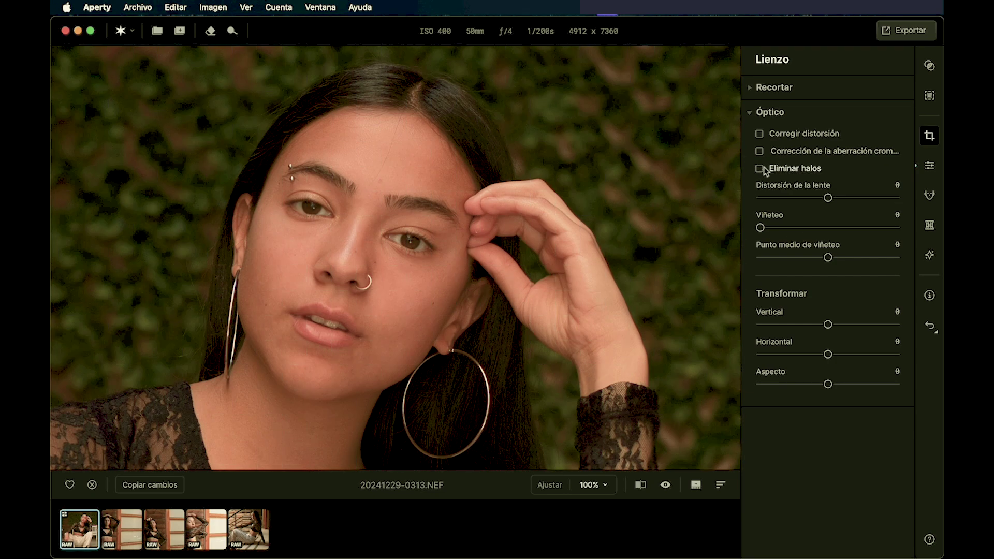
Enable chromatic aberration correction and halo removal, leaving distortion correction off, and compare the face with the original
click(760, 156)
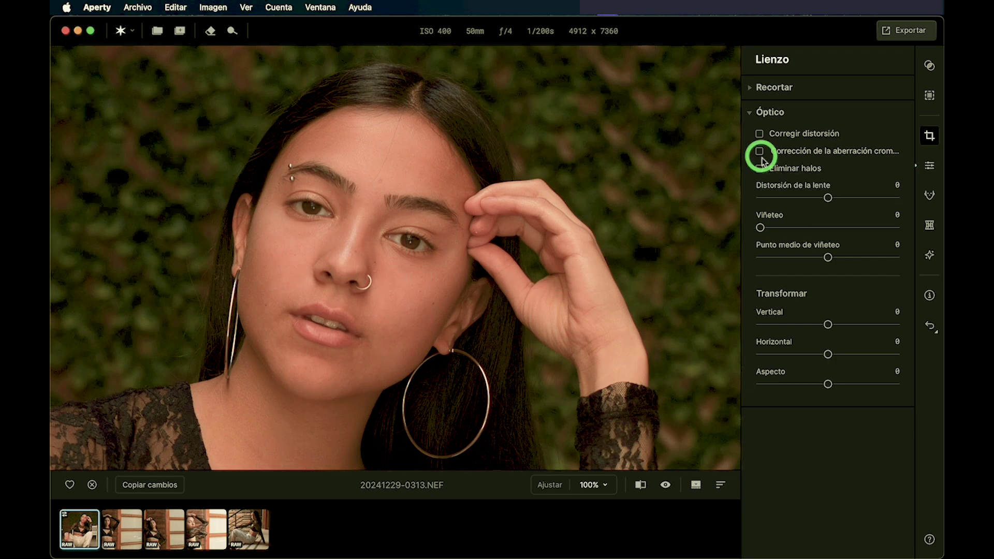
click(760, 151)
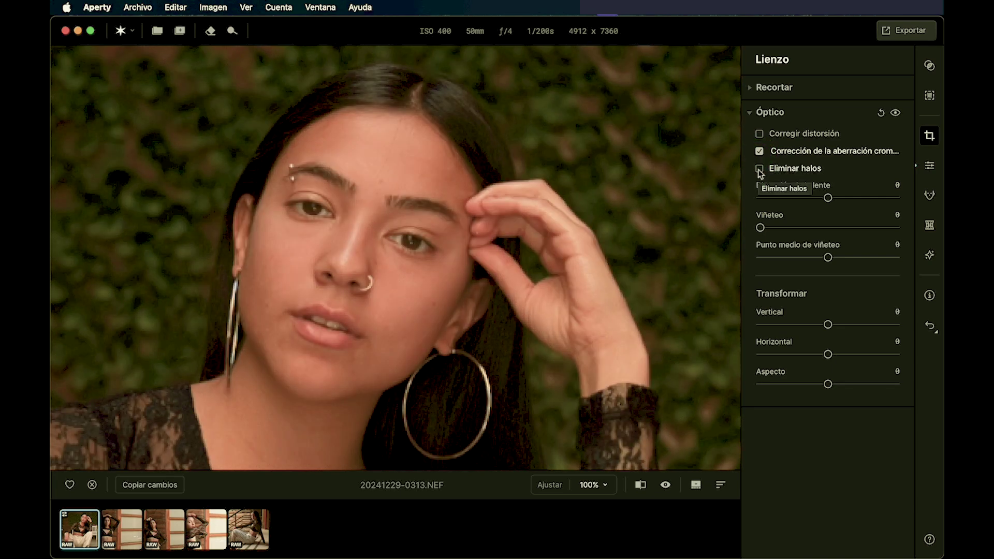
click(758, 169)
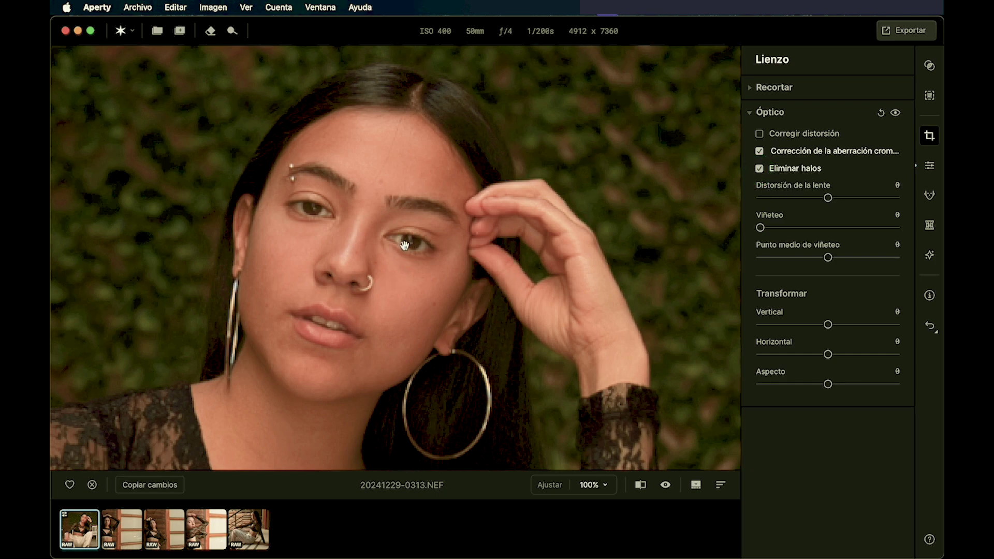
click(405, 244)
click(440, 177)
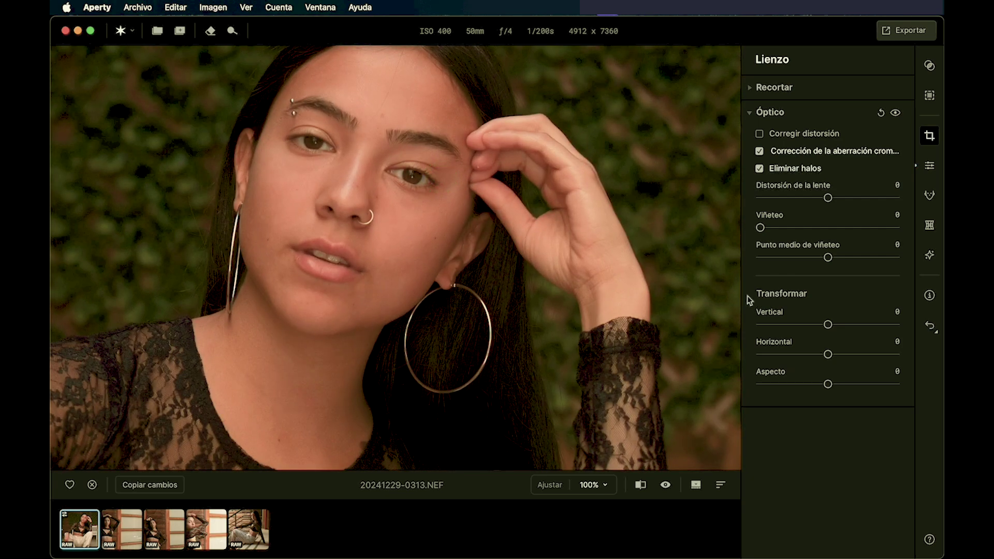
click(666, 485)
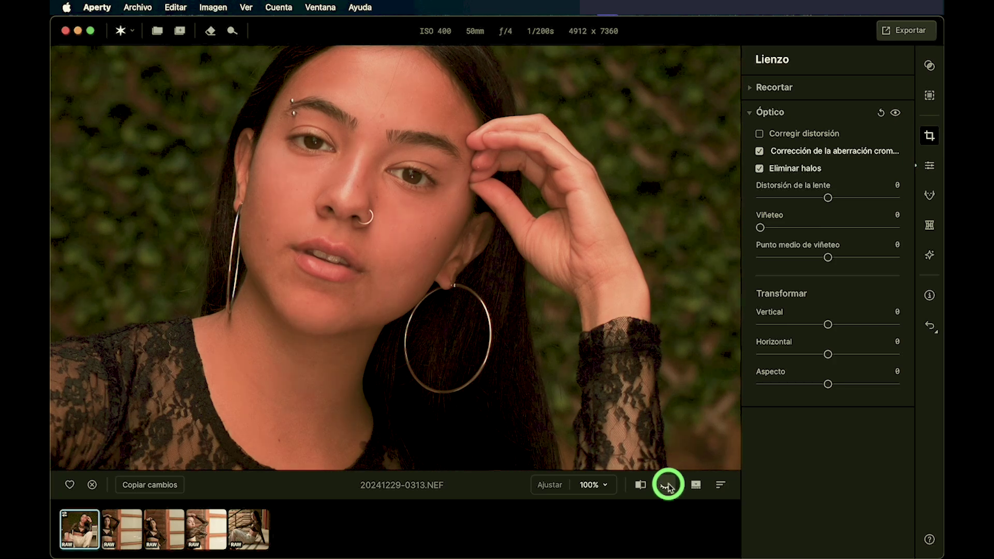
click(666, 485)
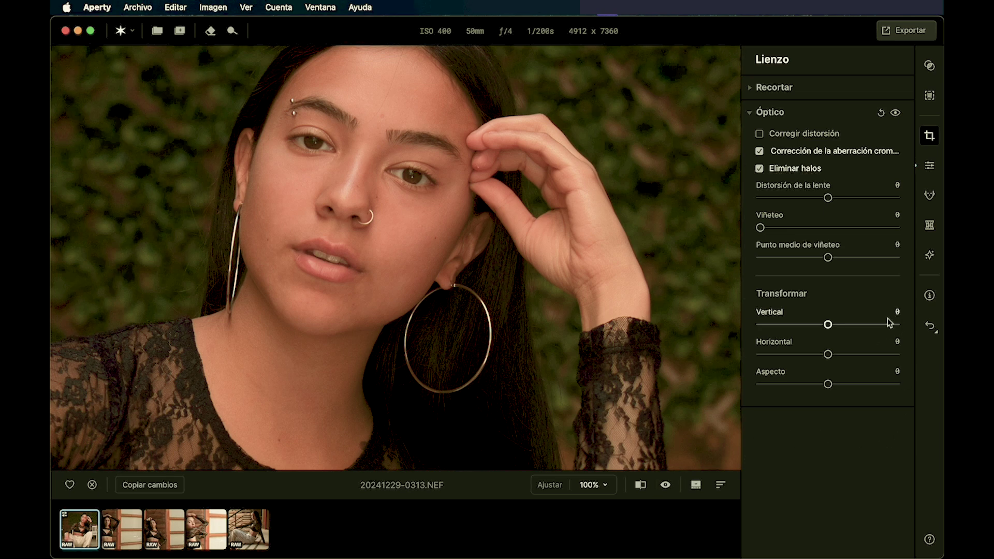
Try an optical vignette value of 200 on the whole photo, compare it with the original, and return it to 0
click(465, 244)
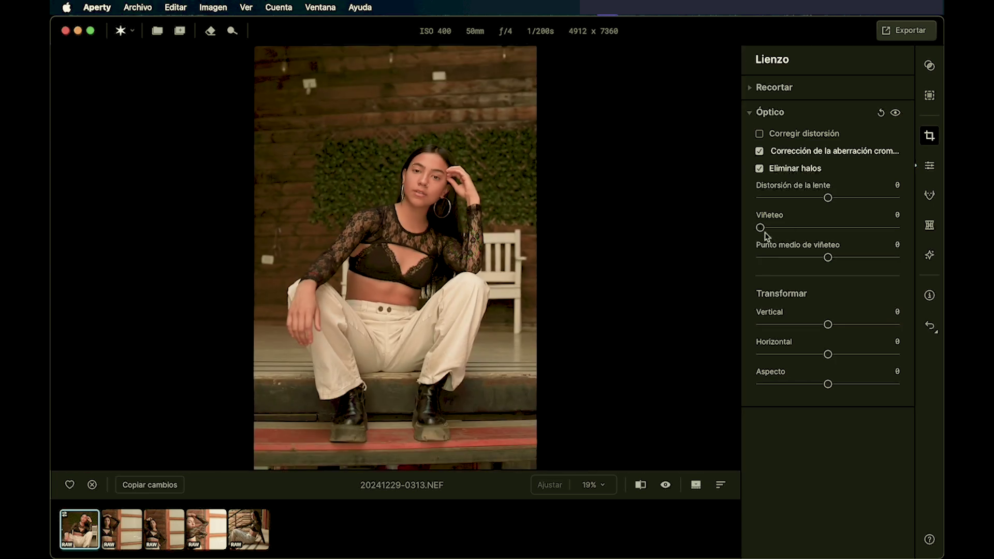
drag(759, 228, 917, 242)
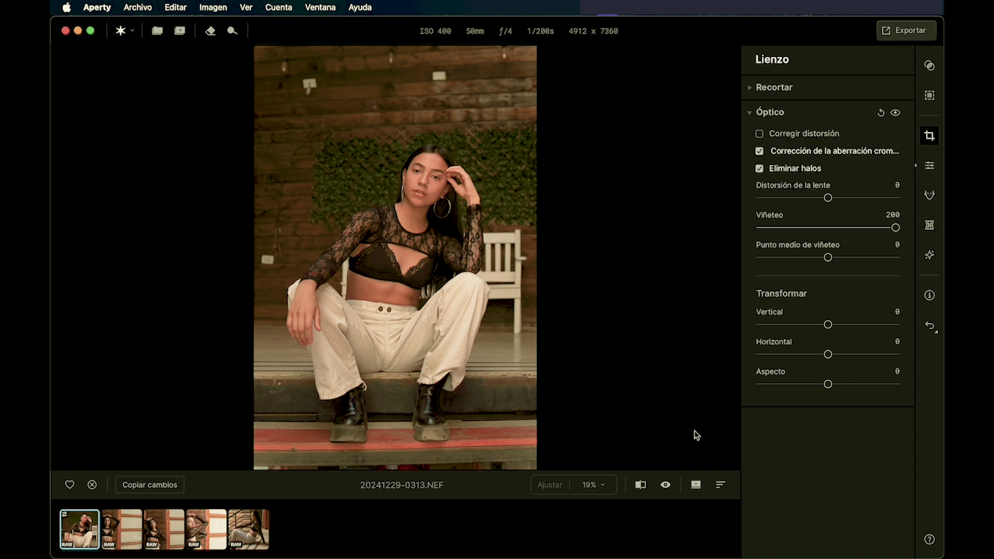
click(665, 485)
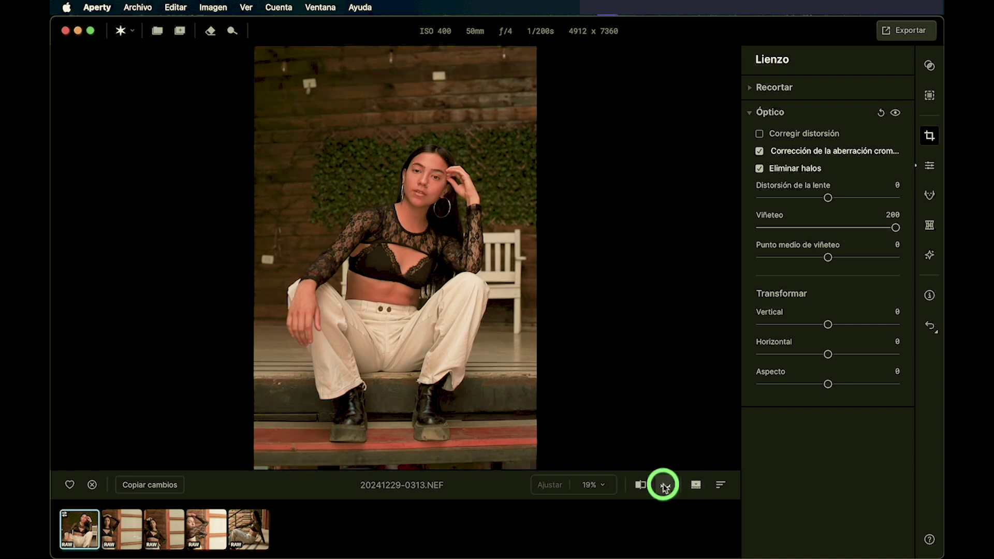
click(665, 485)
click(665, 485)
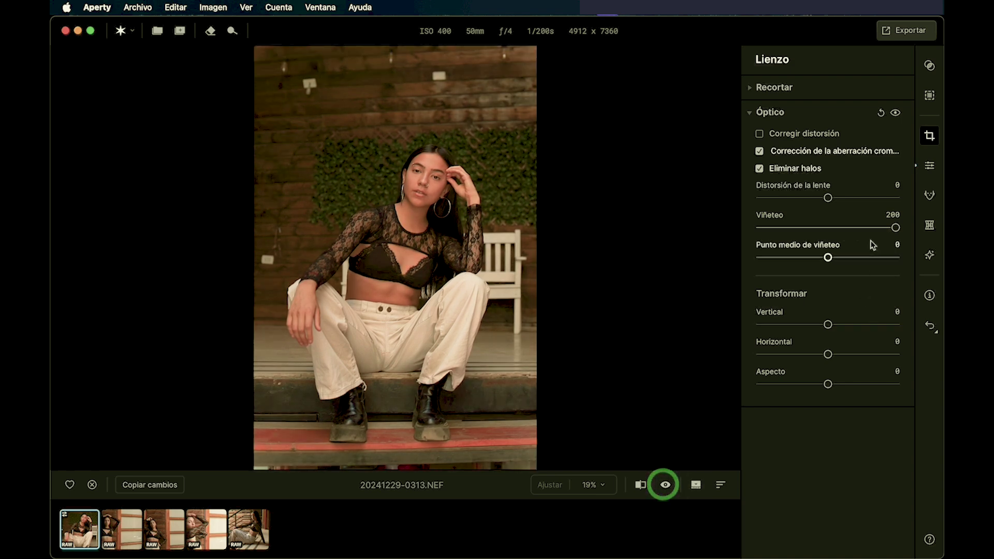
drag(895, 227, 723, 224)
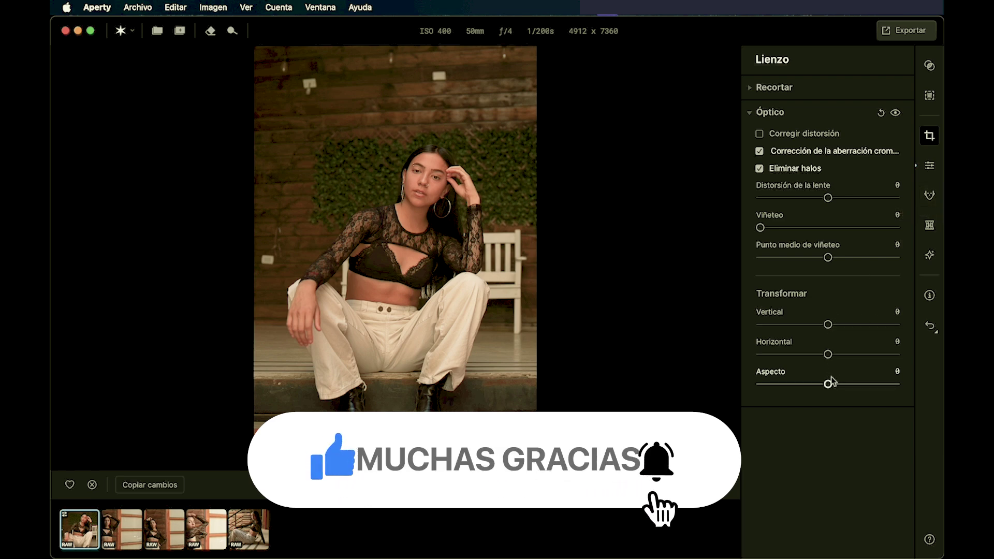
Try a vertical perspective transform on the photo and reset it to 0
mouse_move(827, 324)
mouse_down()
mouse_move(769, 321)
mouse_move(894, 322)
mouse_move(827, 324)
mouse_up()
click(895, 312)
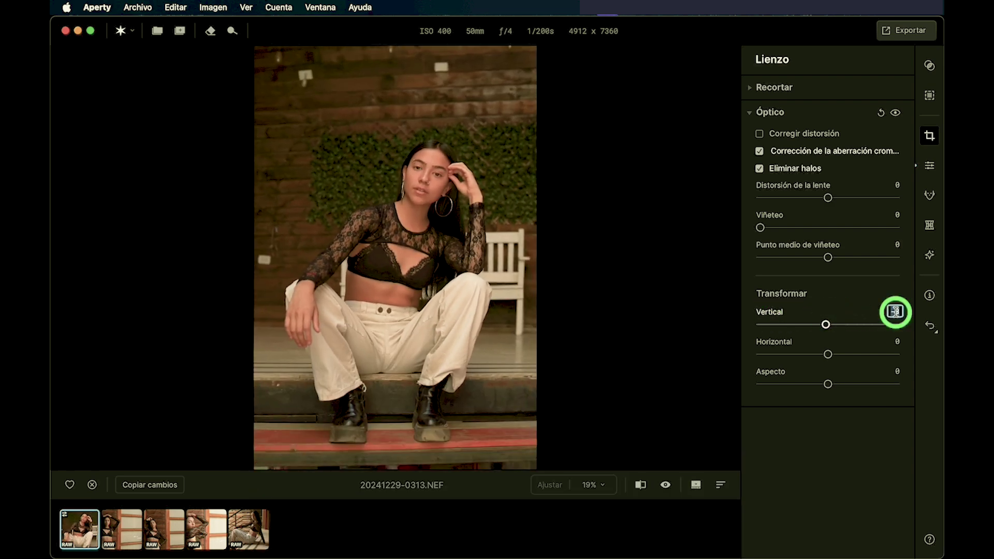
double_click(826, 324)
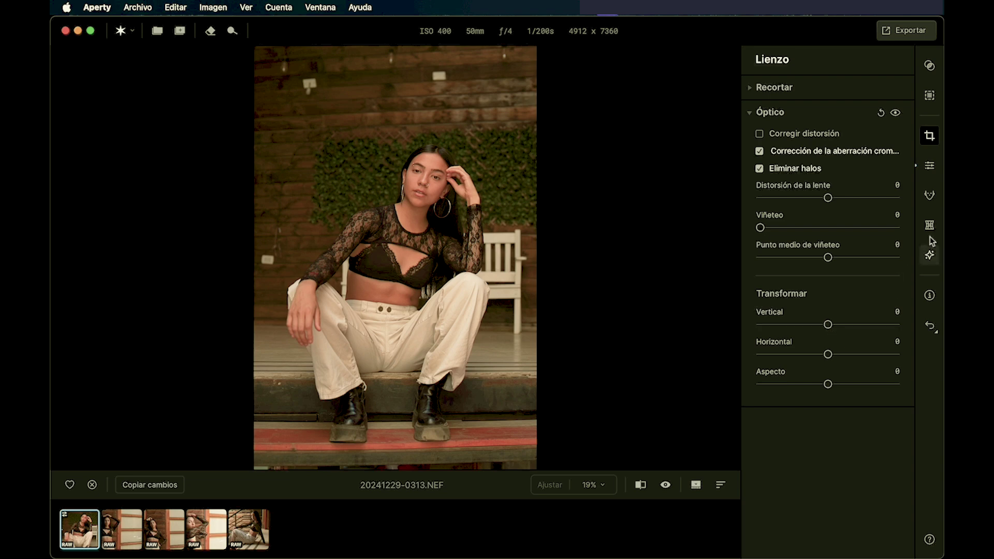
Open the portrait retouching settings and choose Adolescente as the people category for the adjustments
click(930, 196)
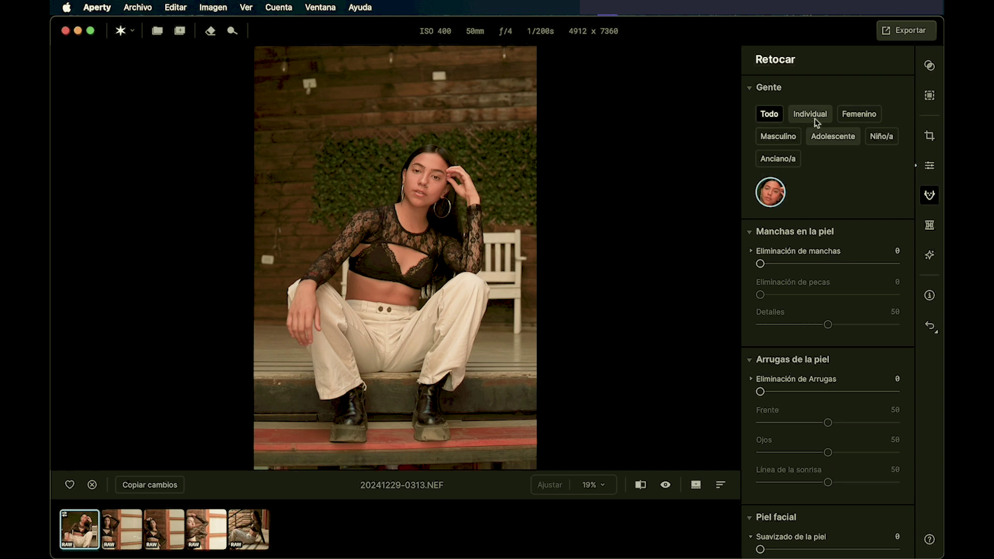
click(859, 115)
click(840, 139)
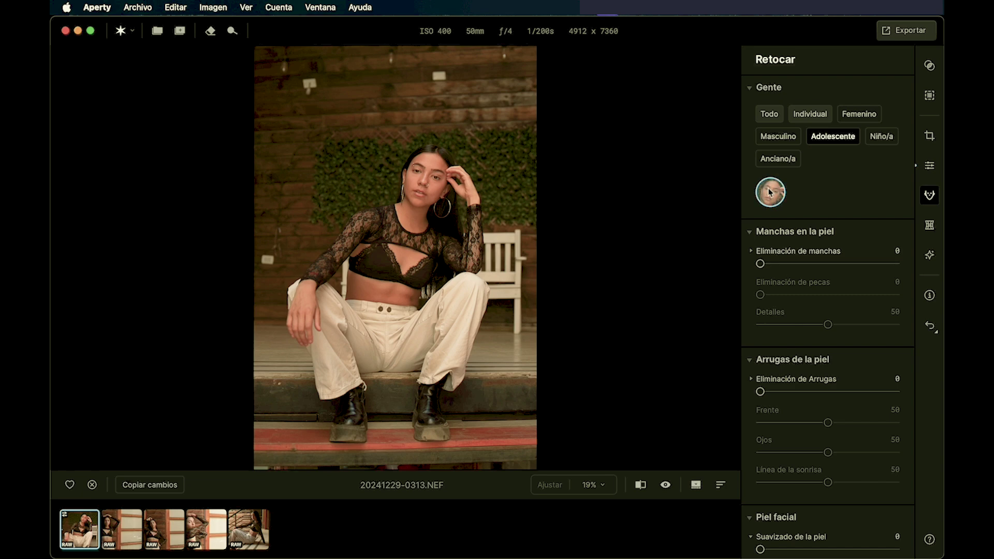
Try skin blemish removal at 10, compare the face with and without it at 100% zoom, and reset it to 0
click(760, 264)
drag(759, 265, 775, 266)
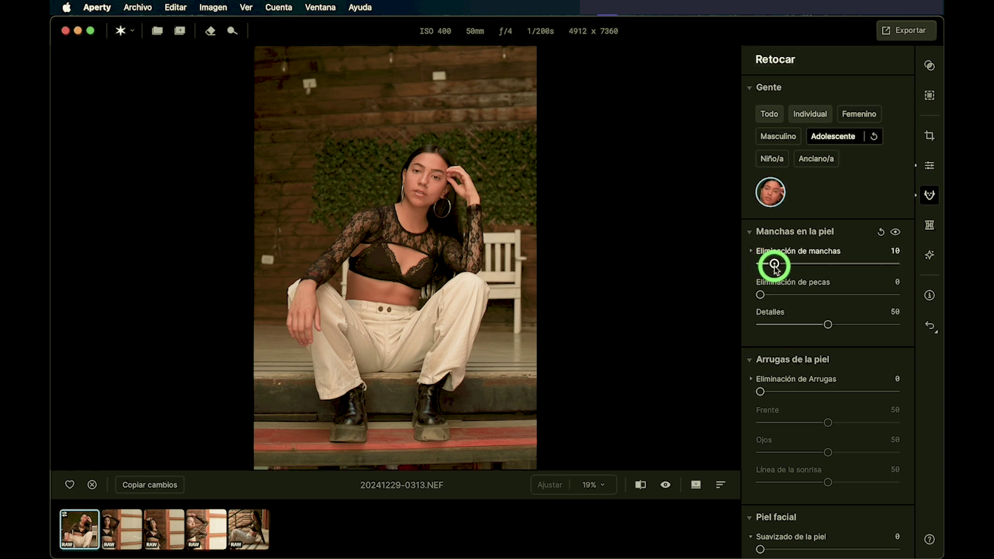
click(429, 178)
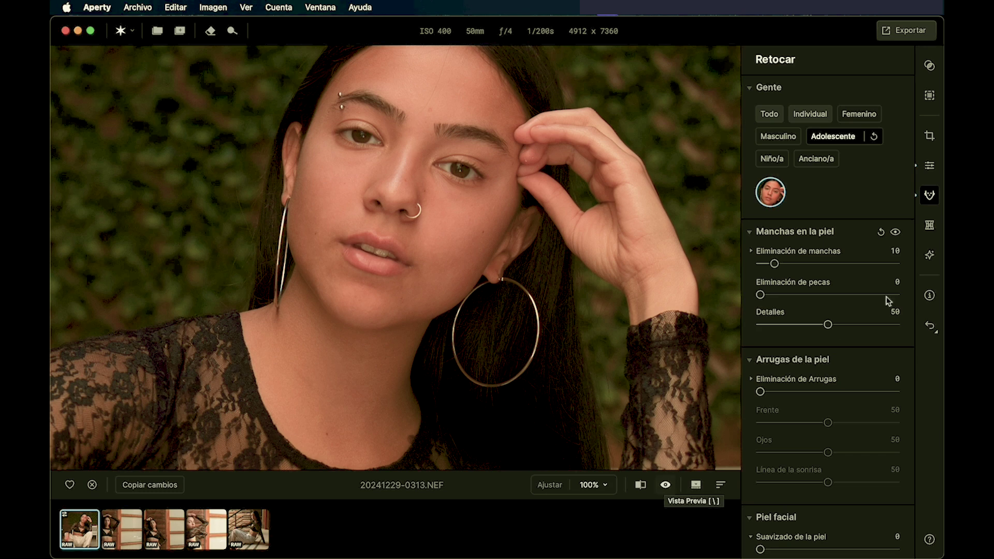
click(897, 236)
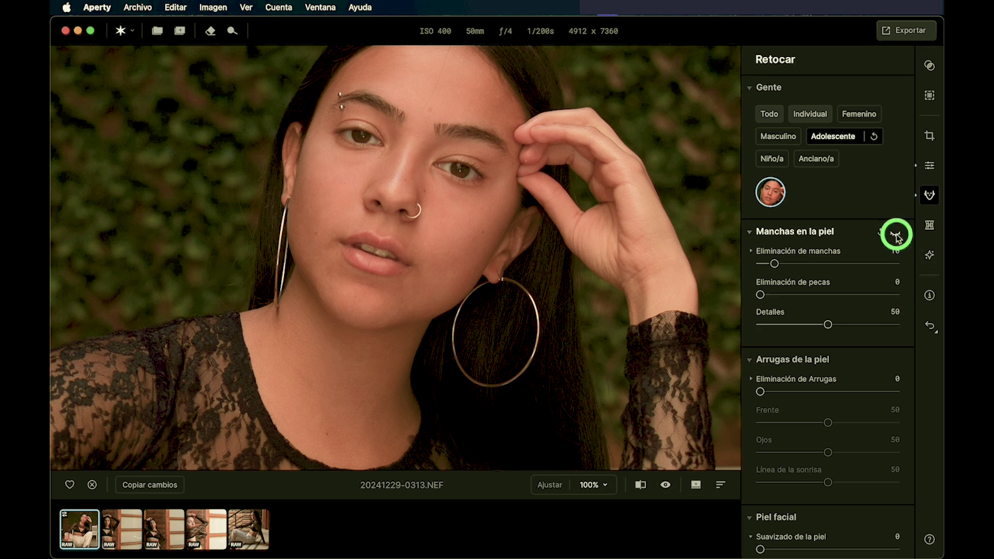
click(897, 236)
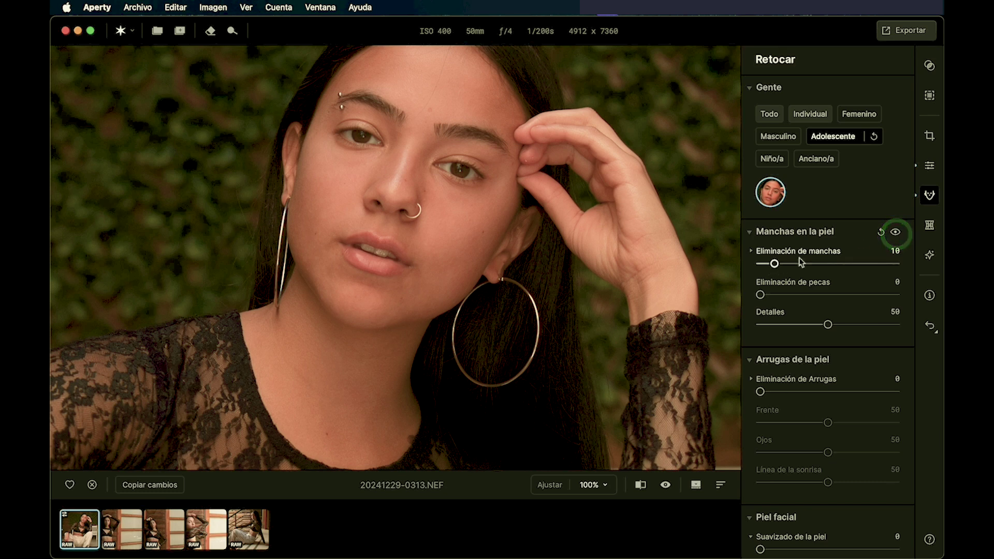
double_click(775, 263)
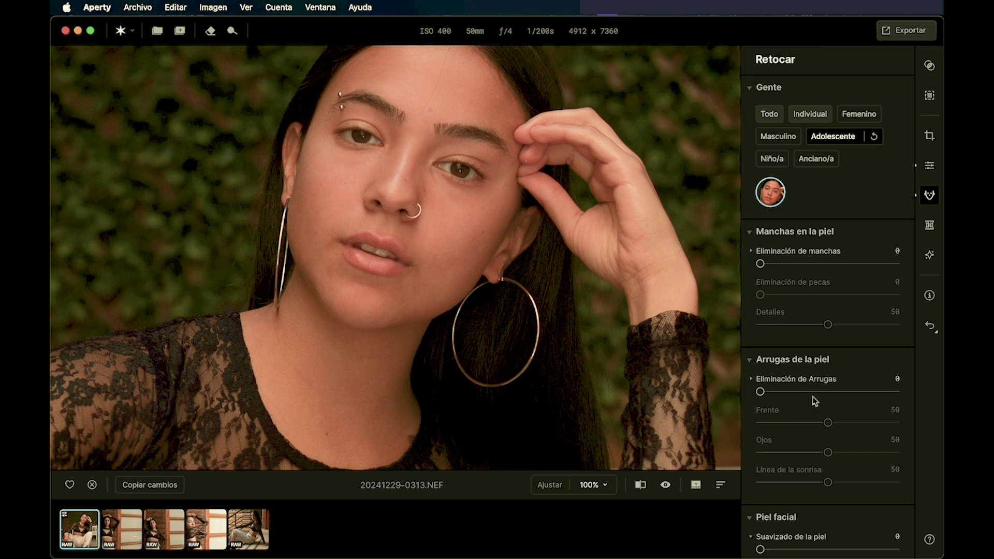
Collapse the facial skin settings and try the Azul iris color on the model's eyes
scroll(856, 394, down, 5)
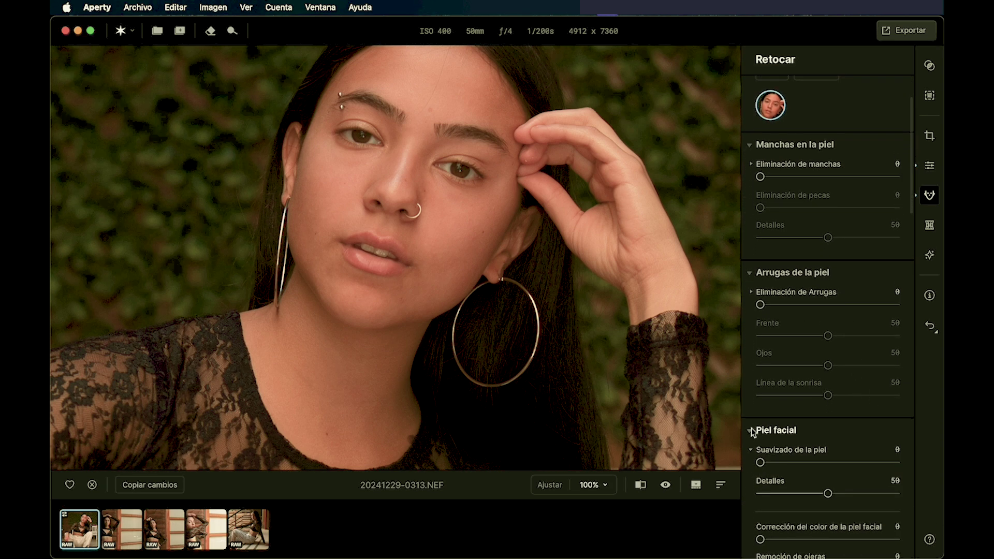
click(752, 432)
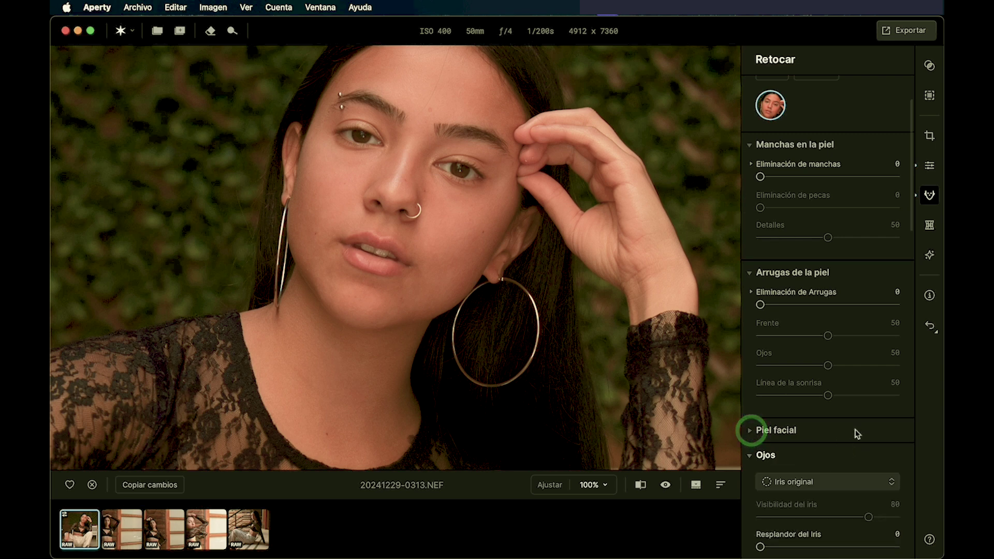
scroll(860, 438, down, 4)
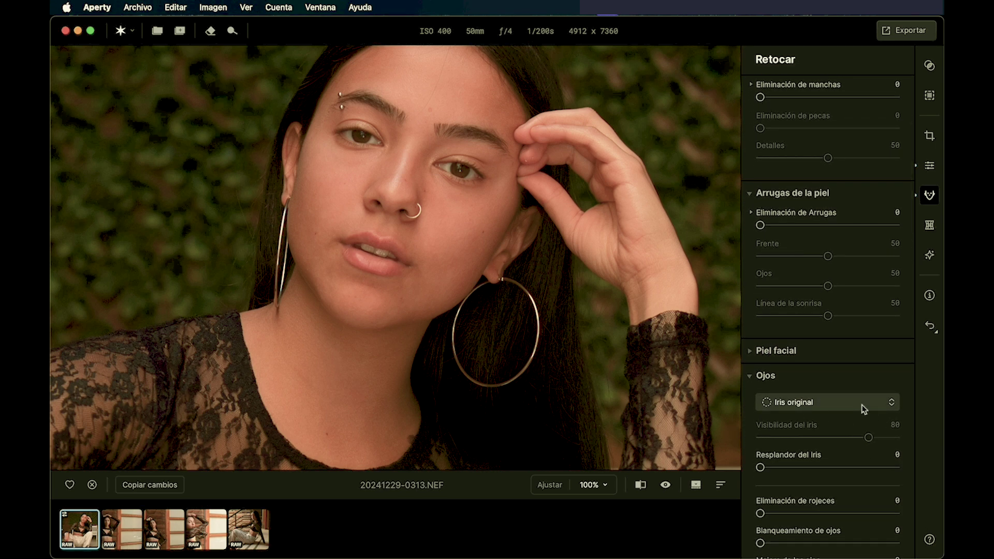
click(892, 403)
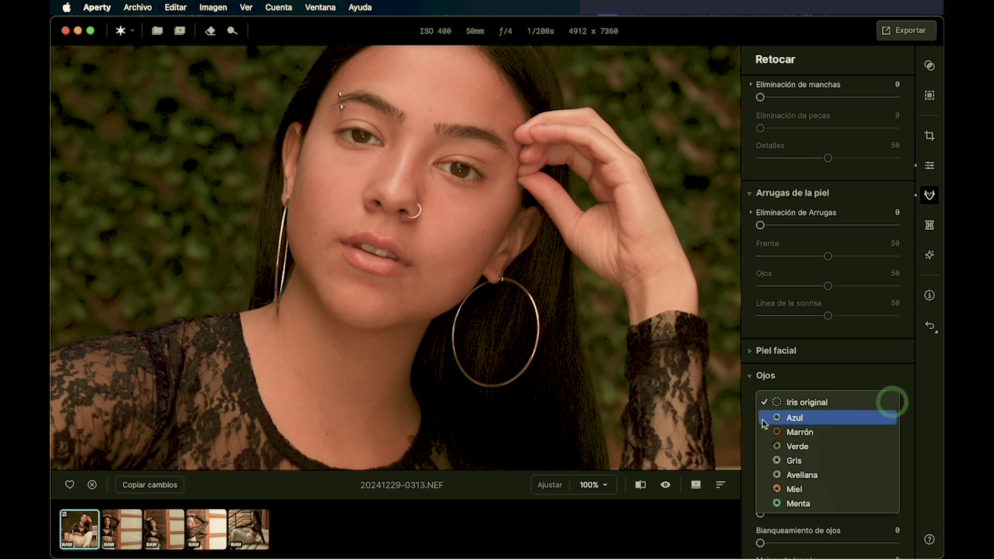
click(776, 420)
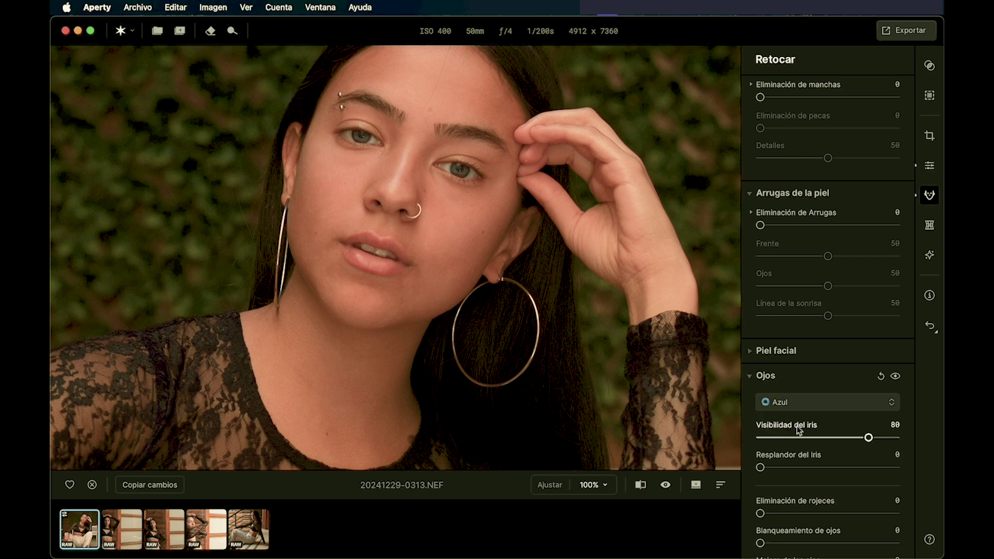
Try the Miel iris color with iris visibility lowered to 34, and restore Iris original
click(892, 402)
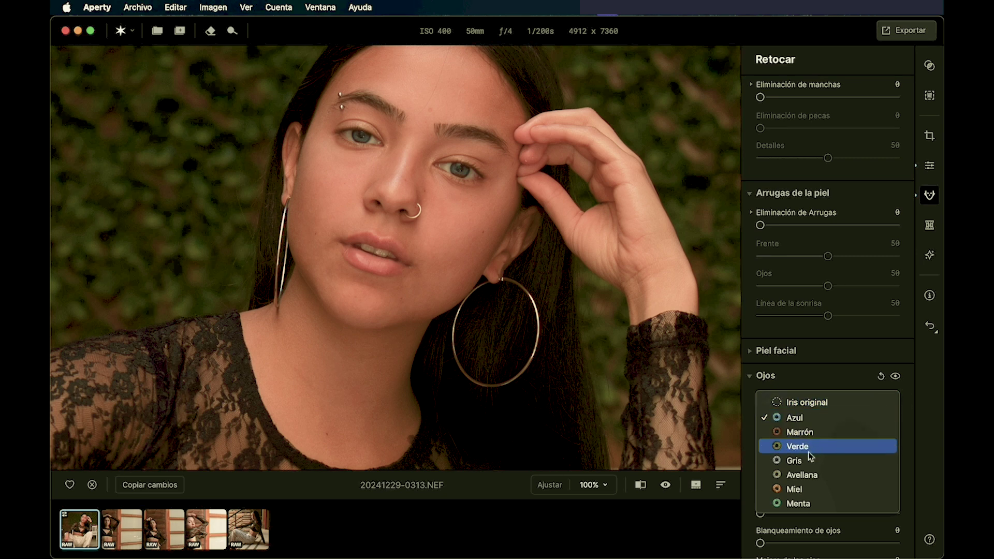
click(797, 489)
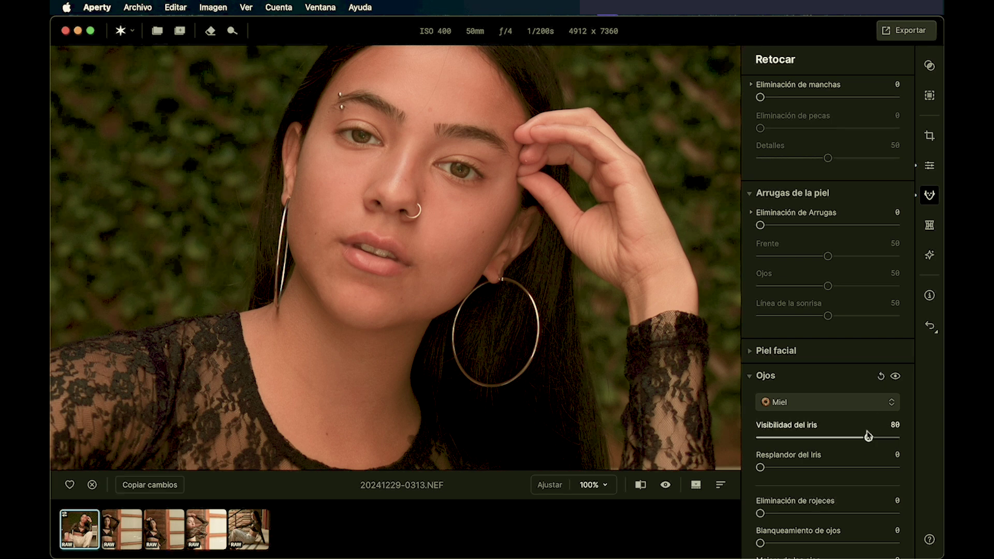
drag(869, 439, 806, 439)
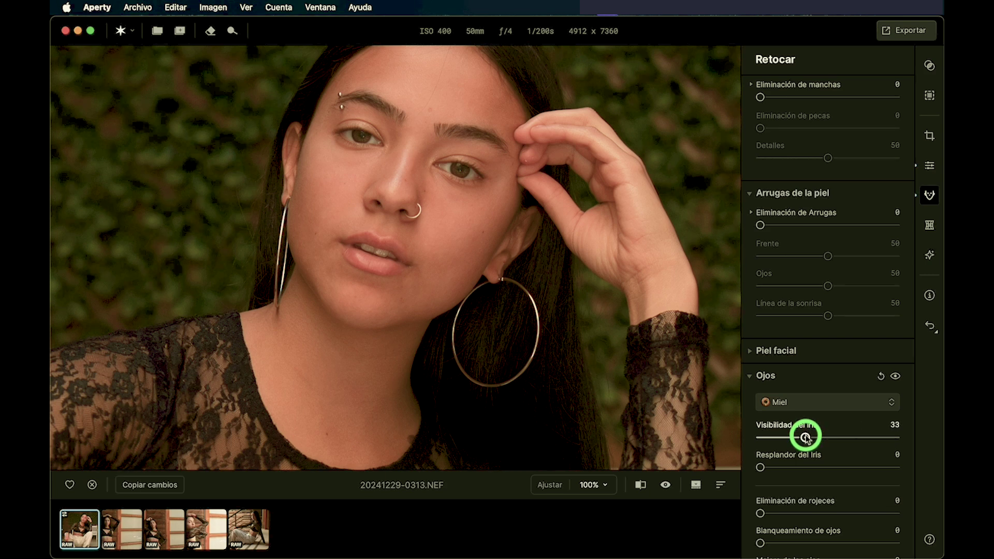
mouse_move(806, 438)
mouse_down()
mouse_move(908, 437)
mouse_move(806, 438)
mouse_up()
click(892, 402)
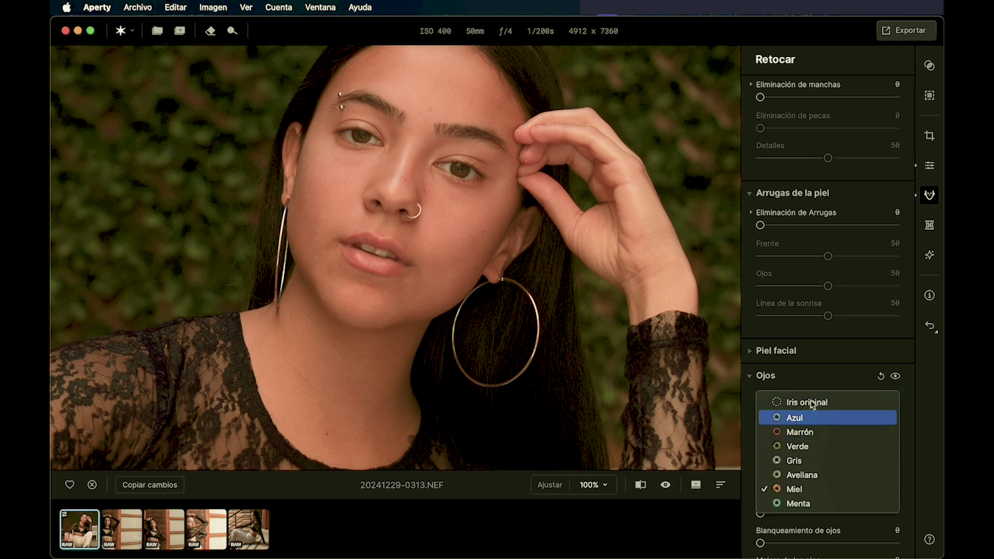
click(811, 403)
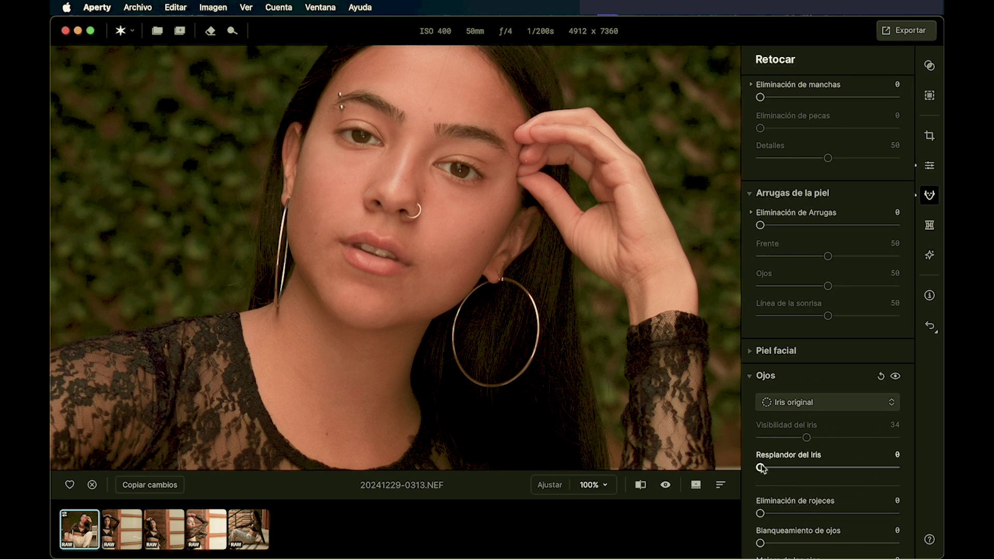
Set the iris glow (Resplandor del iris) to 50 and inspect the eyes at 200% zoom
drag(761, 469, 830, 478)
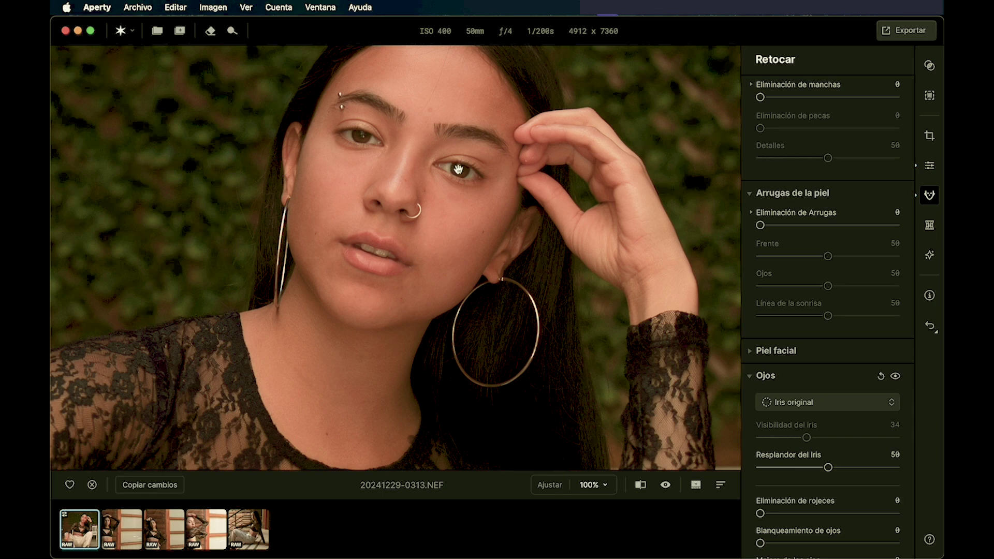
click(606, 486)
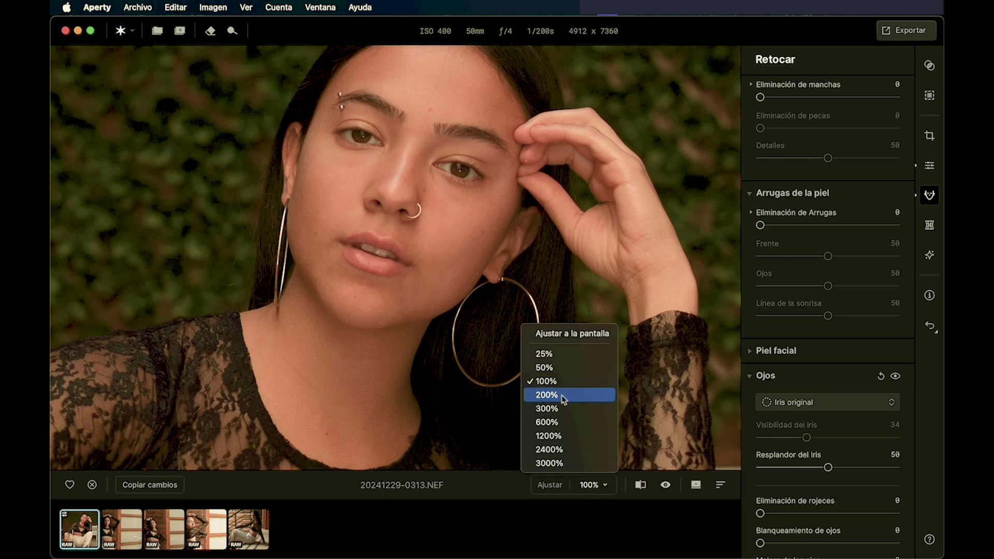
click(563, 396)
drag(467, 180, 410, 352)
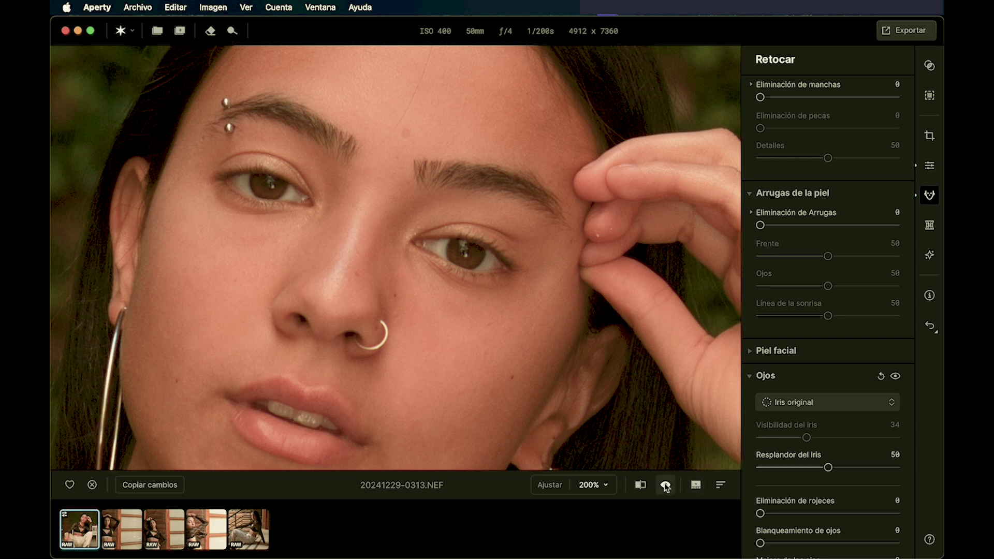
Compare the model's eyes with and without the iris glow adjustment
click(896, 377)
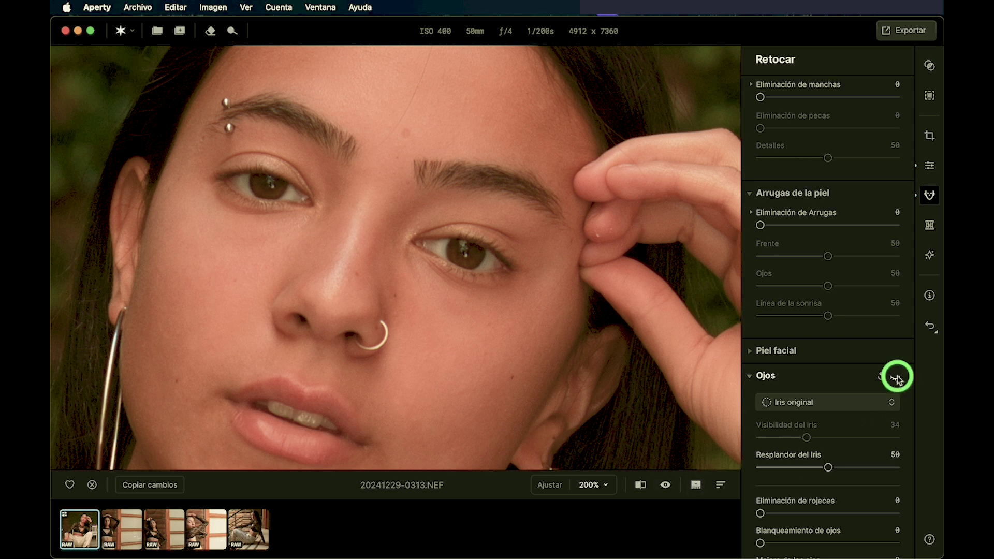
click(896, 377)
click(896, 377)
click(895, 376)
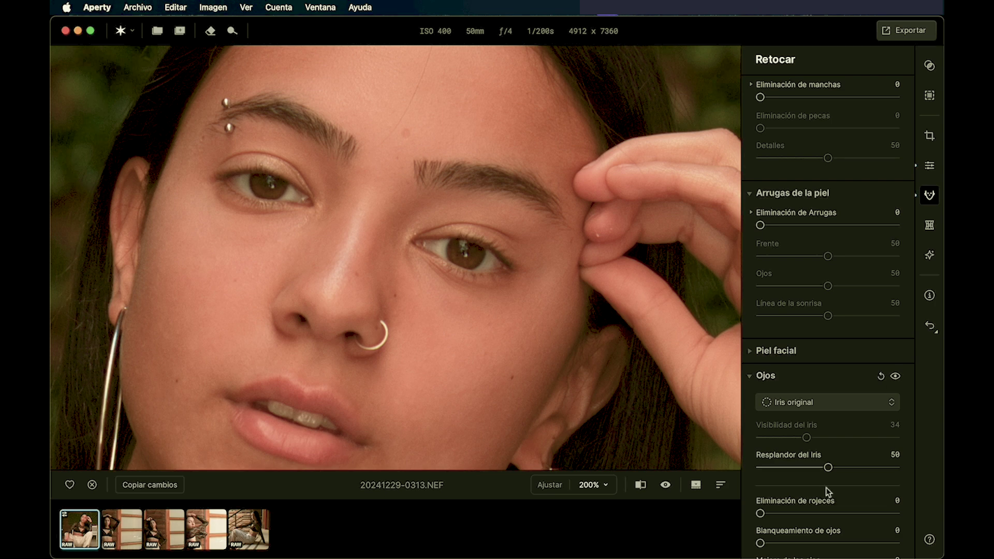
Set the iris glow (Resplandor del iris) to 20 and compare the eyes with and without it
drag(828, 467, 788, 469)
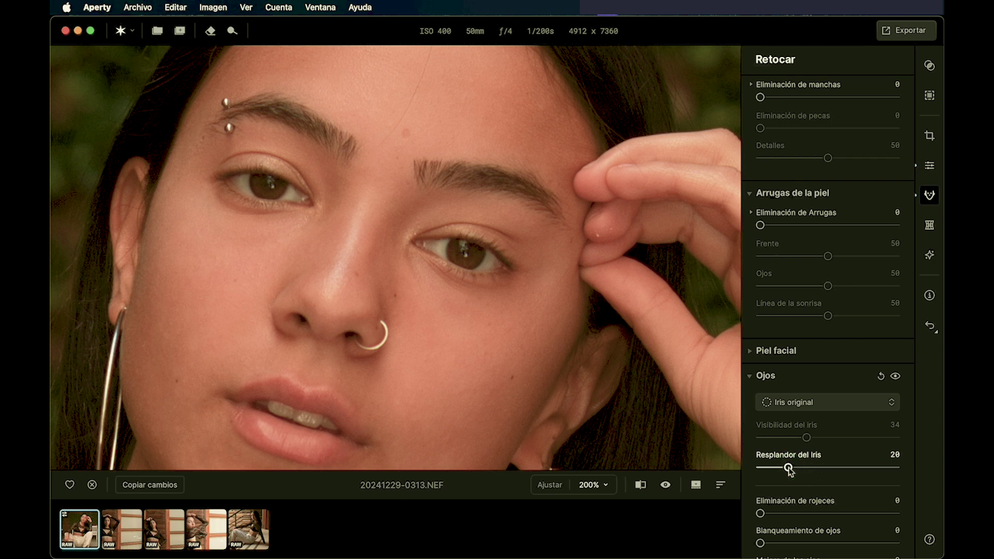
click(895, 376)
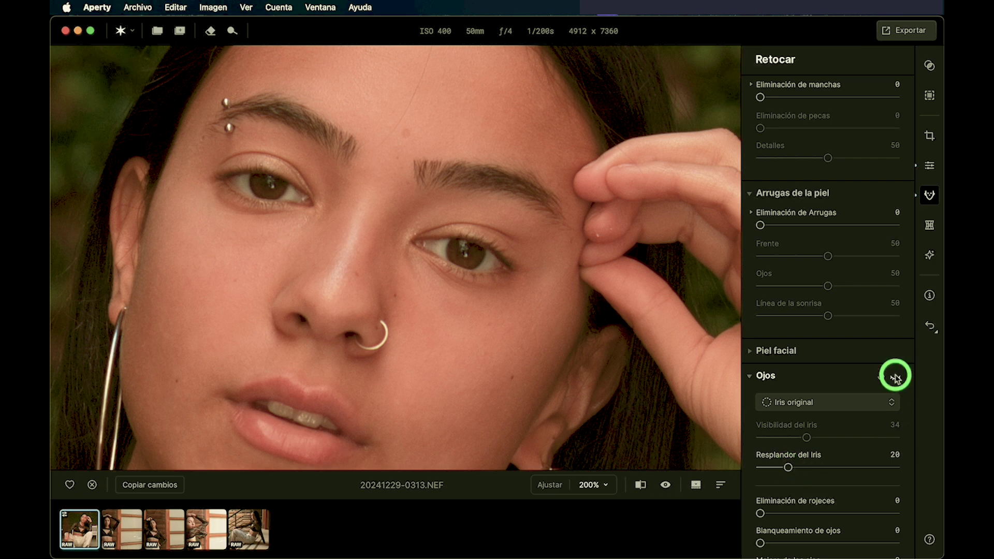
click(895, 376)
click(895, 377)
click(895, 376)
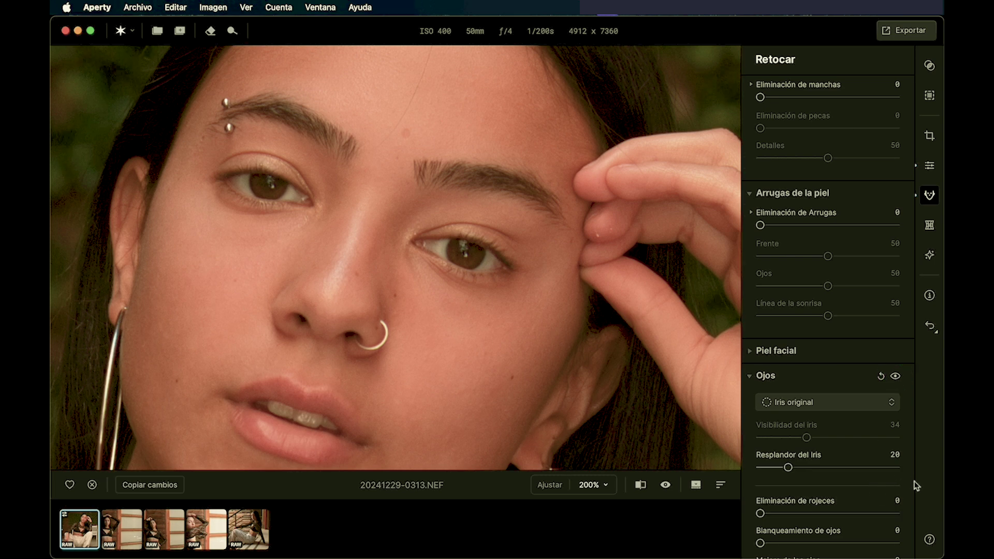
Set the eyes' redness removal (Eliminación de rojeces) to 30 and eye whitening (Blanqueamiento de ojos) to 20, checking the before and after
scroll(886, 493, down, 3)
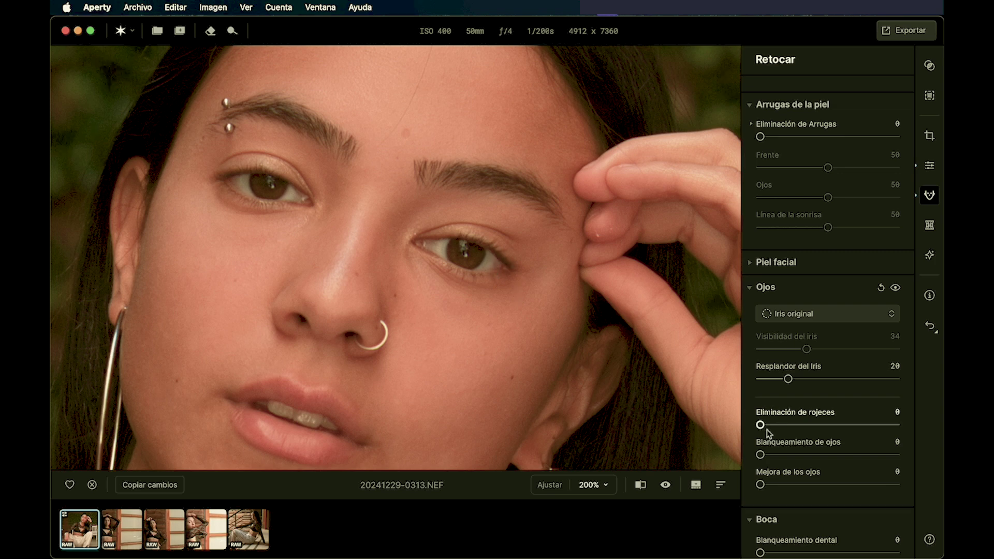
drag(760, 425, 802, 434)
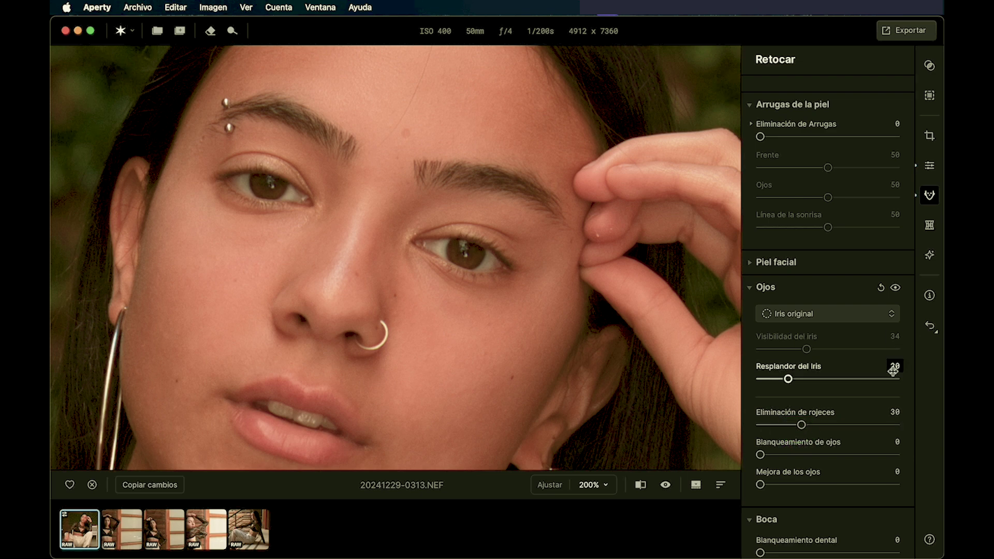
click(896, 289)
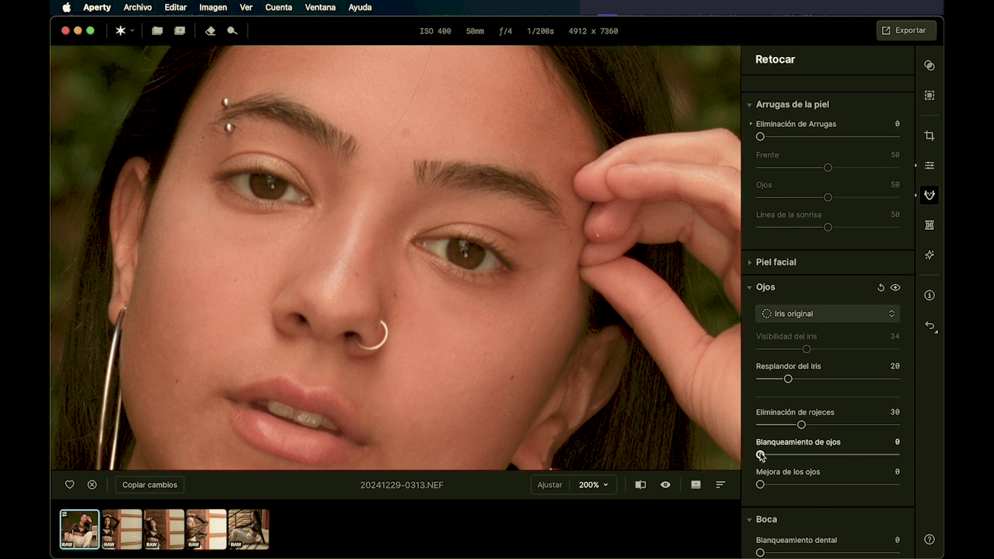
drag(760, 455, 788, 455)
click(895, 288)
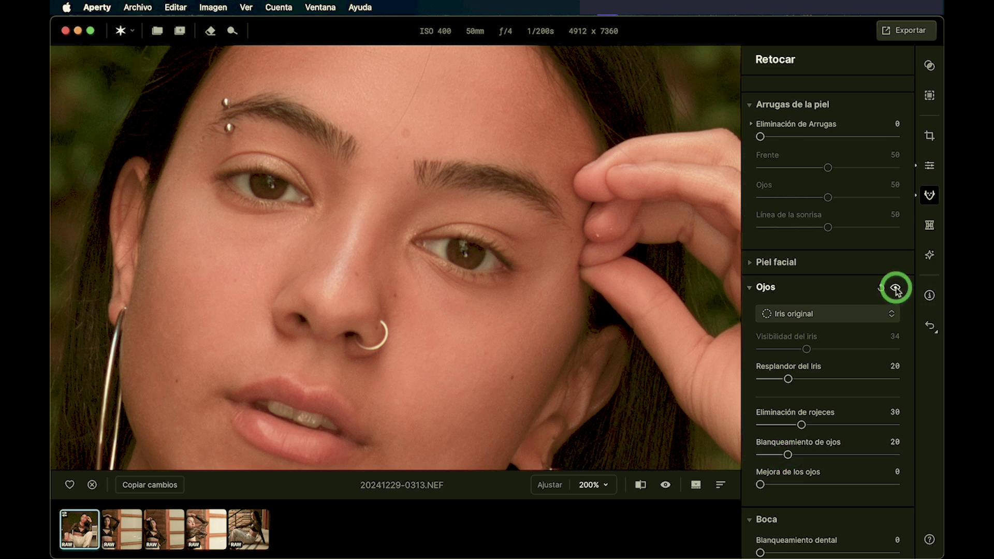
Set eye enhancement (Mejora de los ojos) to 25 and compare the eyes with and without all eye retouching
click(760, 485)
drag(760, 487, 796, 490)
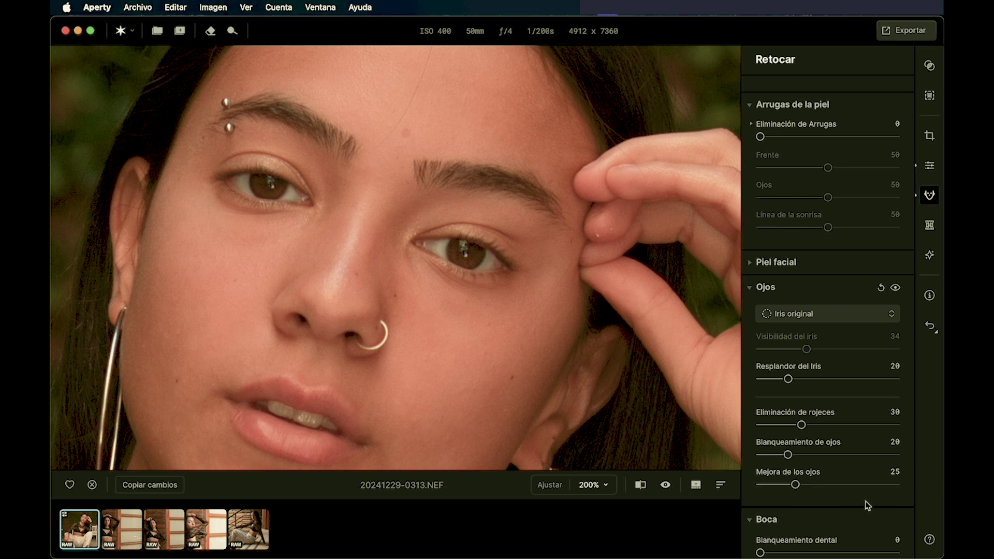
scroll(868, 506, down, 1)
scroll(868, 505, down, 4)
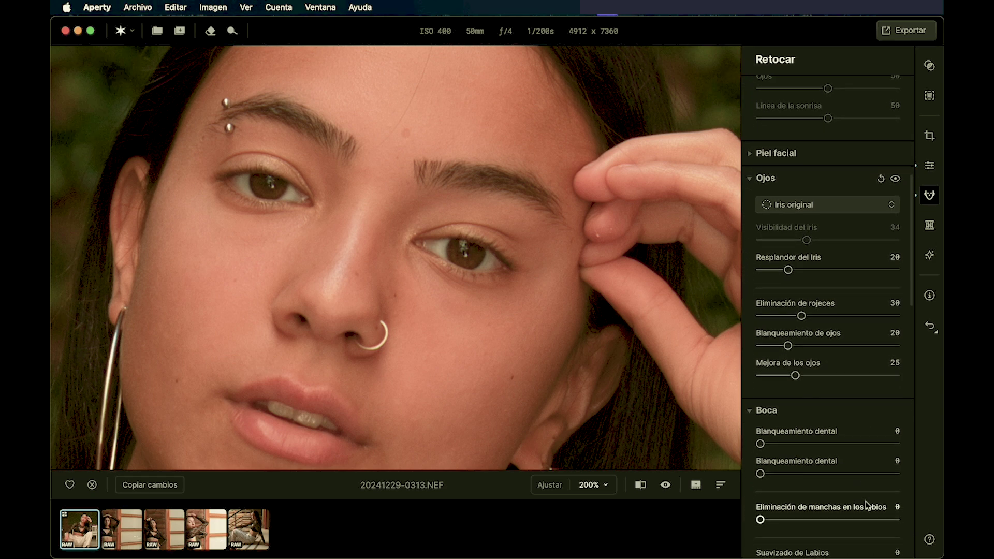
scroll(867, 506, up, 2)
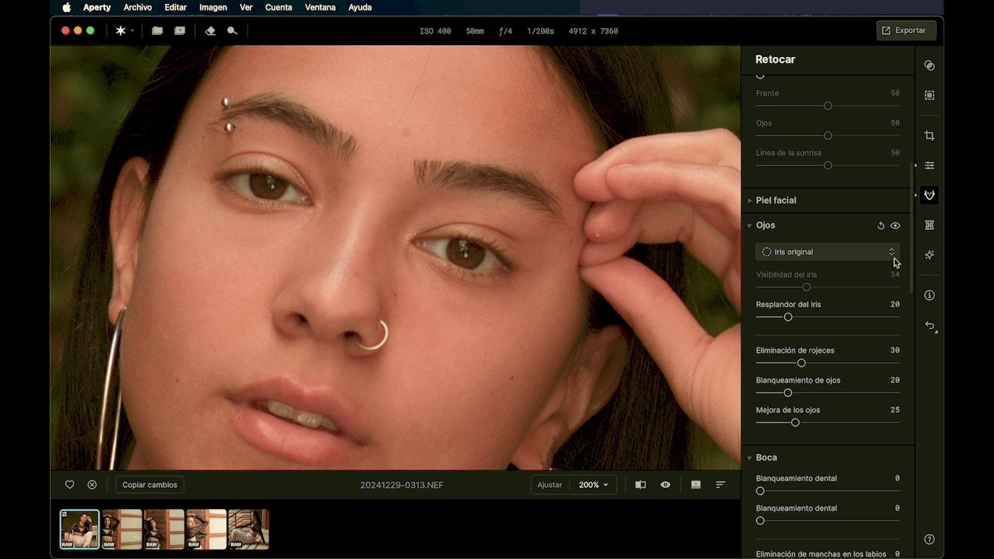
click(896, 226)
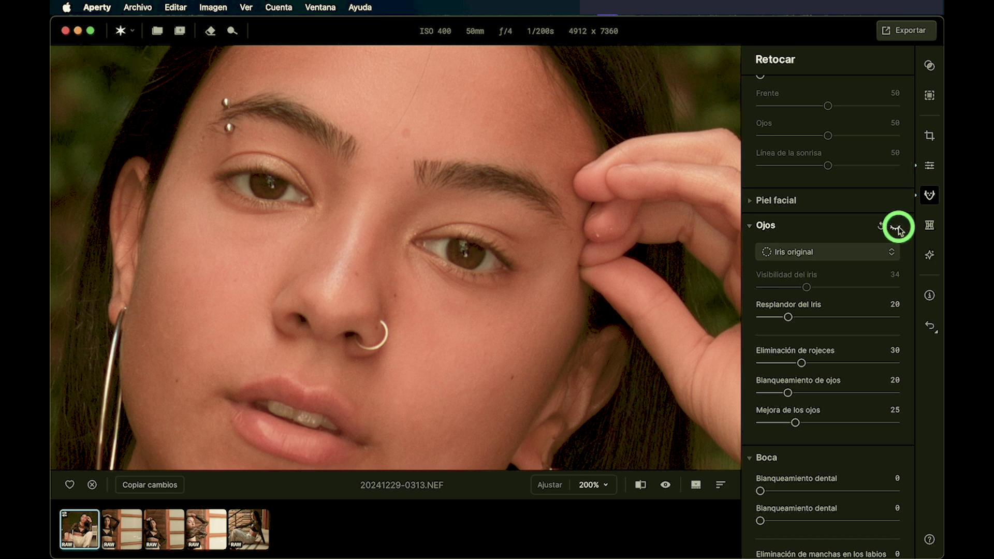
click(897, 228)
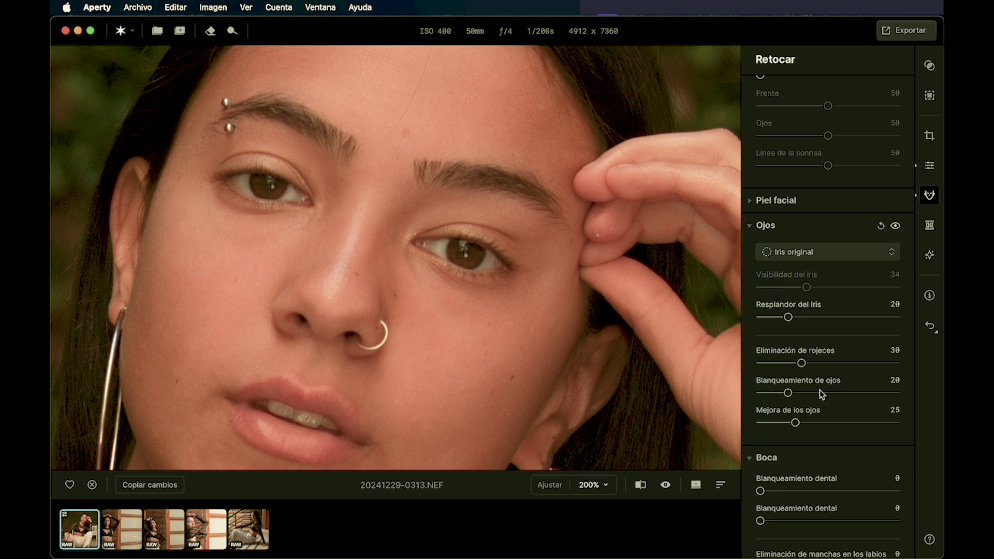
Set both Blanqueamiento dental values for the mouth to 25 and compare the teeth with and without the adjustment
scroll(854, 465, down, 3)
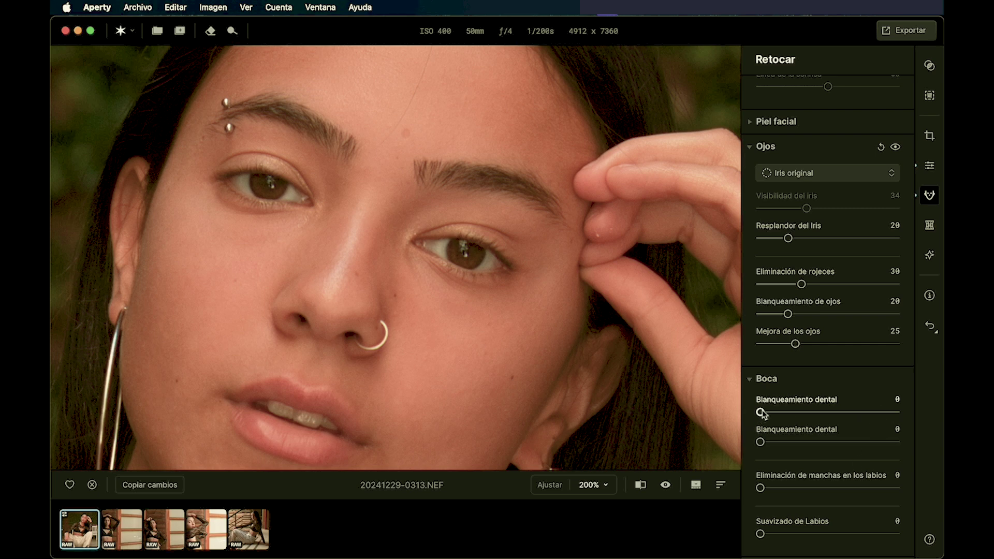
drag(760, 412, 797, 419)
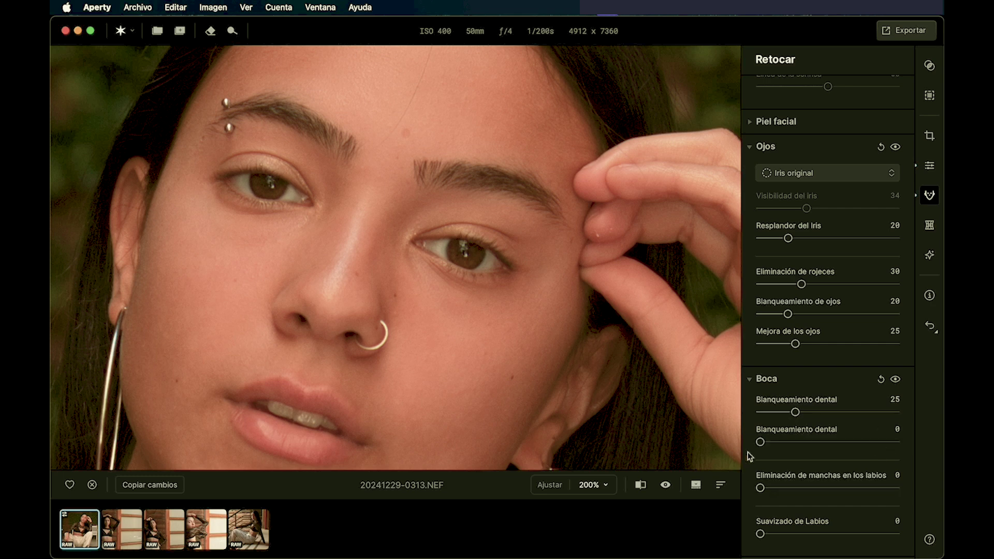
drag(760, 443, 795, 446)
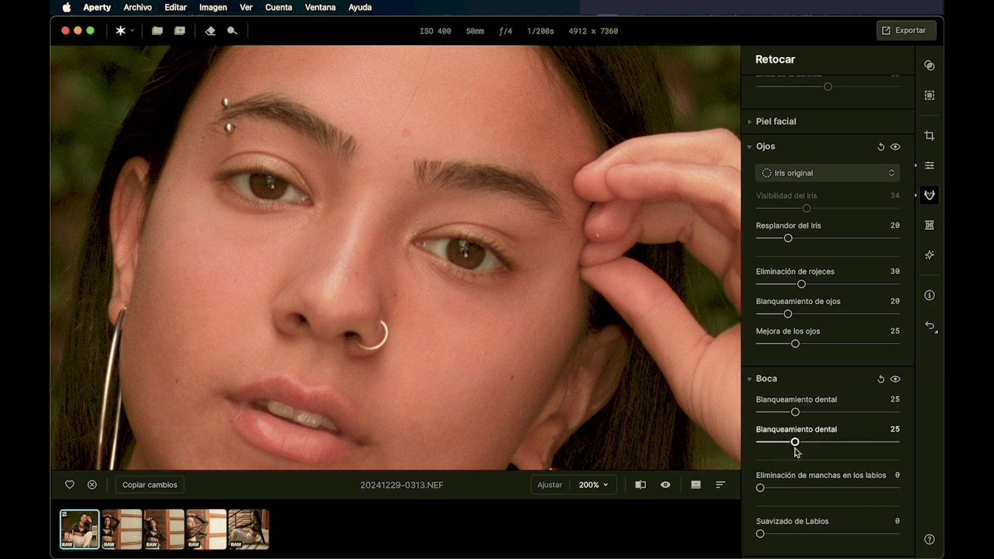
click(899, 382)
click(899, 381)
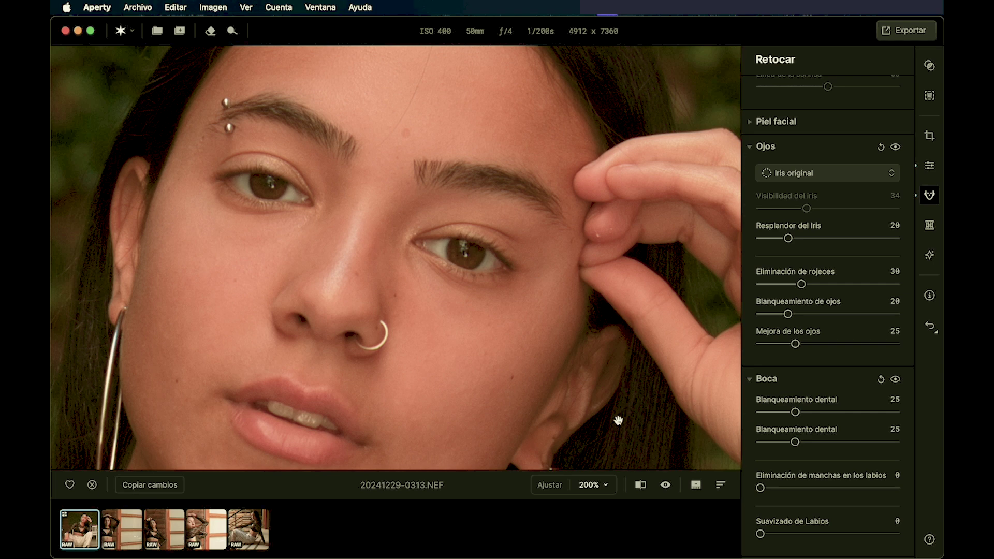
Try lip blemish removal (Eliminación de manchas en los labios) at 100, compare the mouth with and without it, and reset it to 0
drag(502, 399, 574, 225)
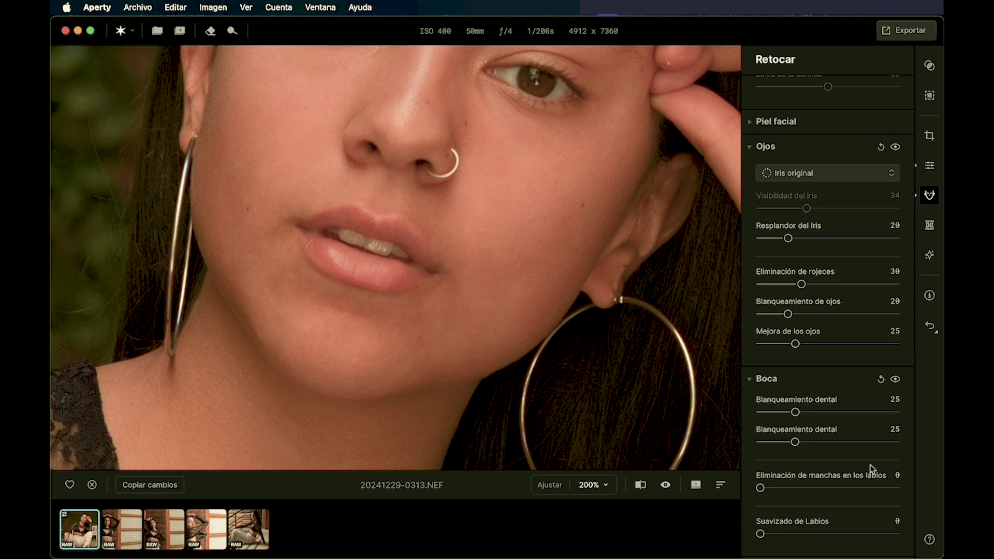
scroll(870, 466, down, 3)
scroll(869, 468, down, 2)
scroll(871, 469, down, 2)
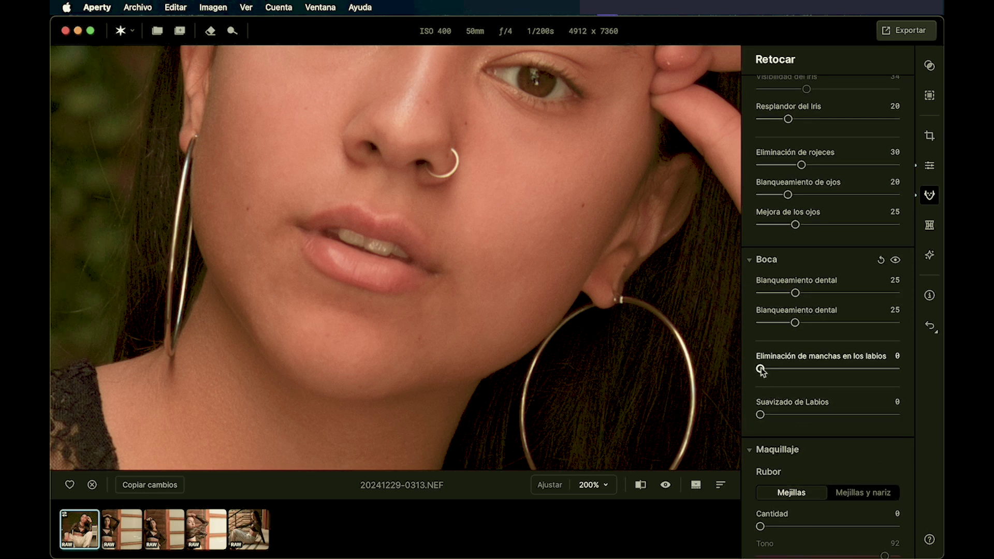
drag(760, 369, 927, 382)
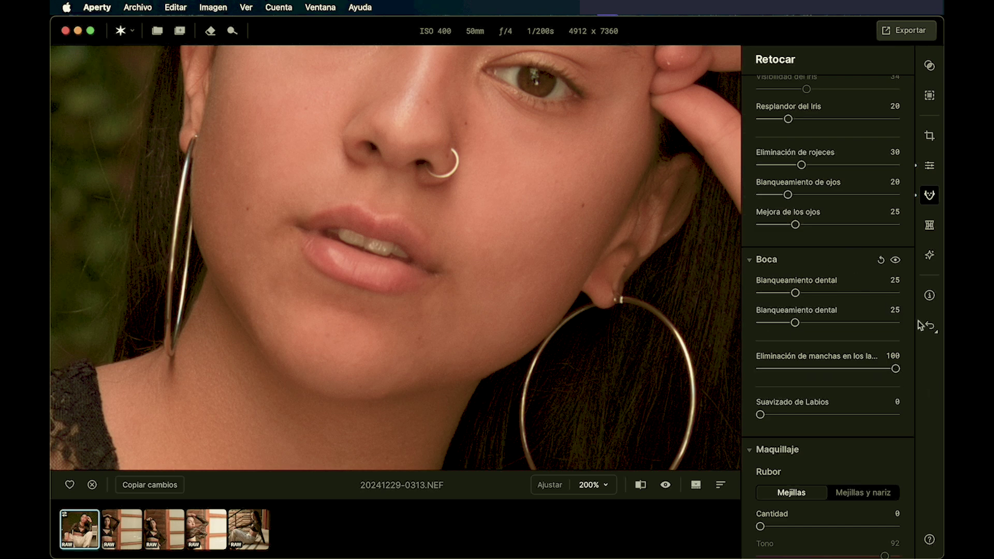
click(896, 262)
click(896, 262)
click(895, 262)
click(895, 262)
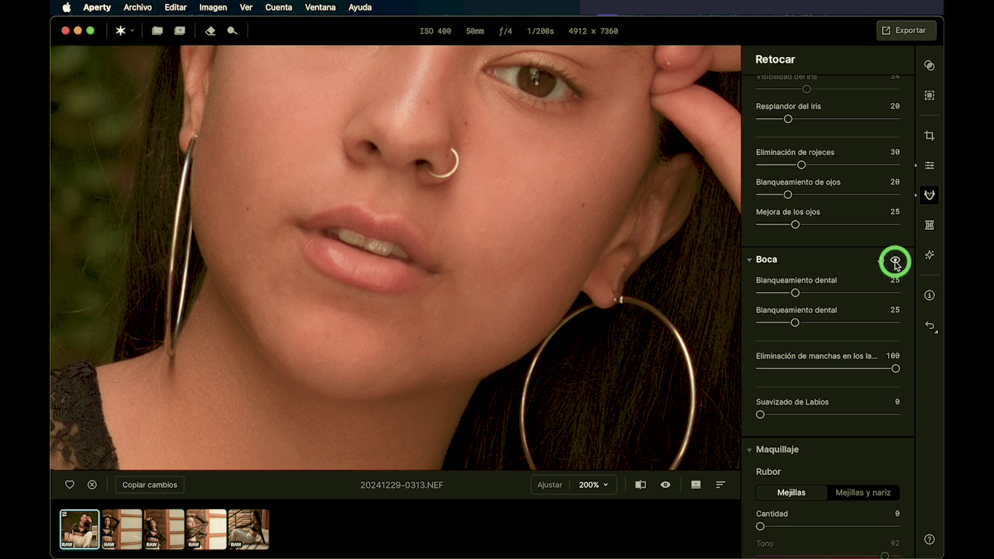
double_click(895, 369)
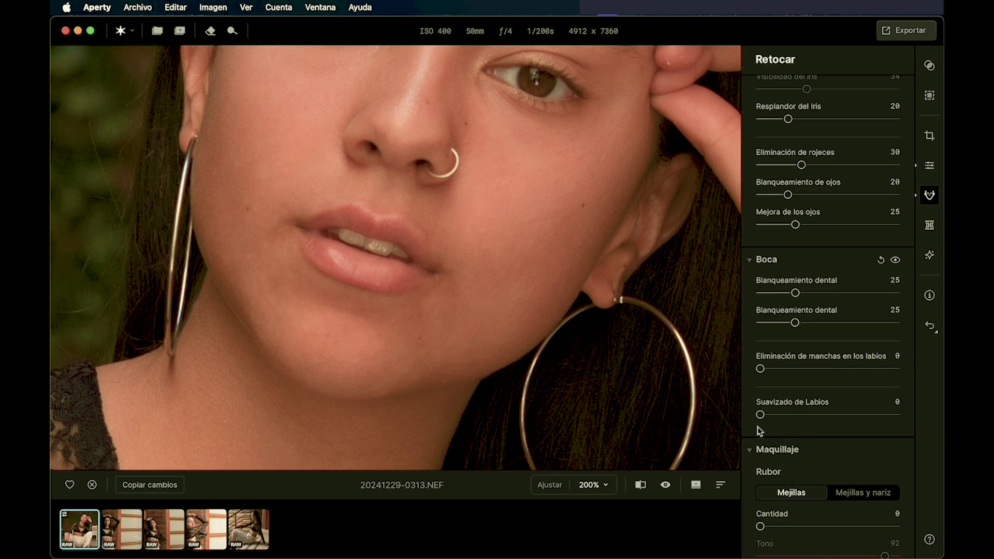
Set lip smoothing (Suavizado de Labios) to 5 and the cheek blush (Rubor) amount to 12, checking the makeup on and off
drag(759, 414, 767, 416)
scroll(859, 448, down, 2)
scroll(859, 448, down, 5)
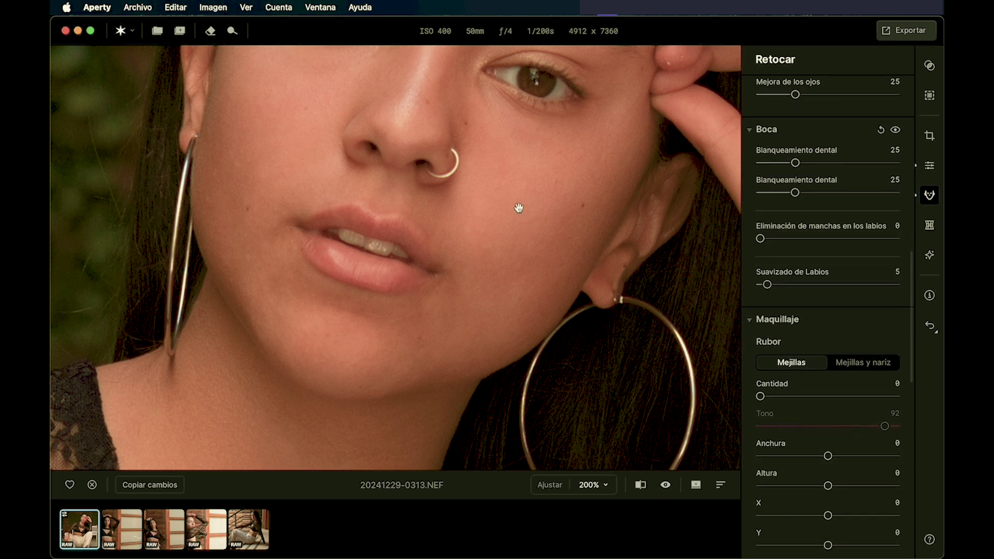
drag(515, 200, 549, 322)
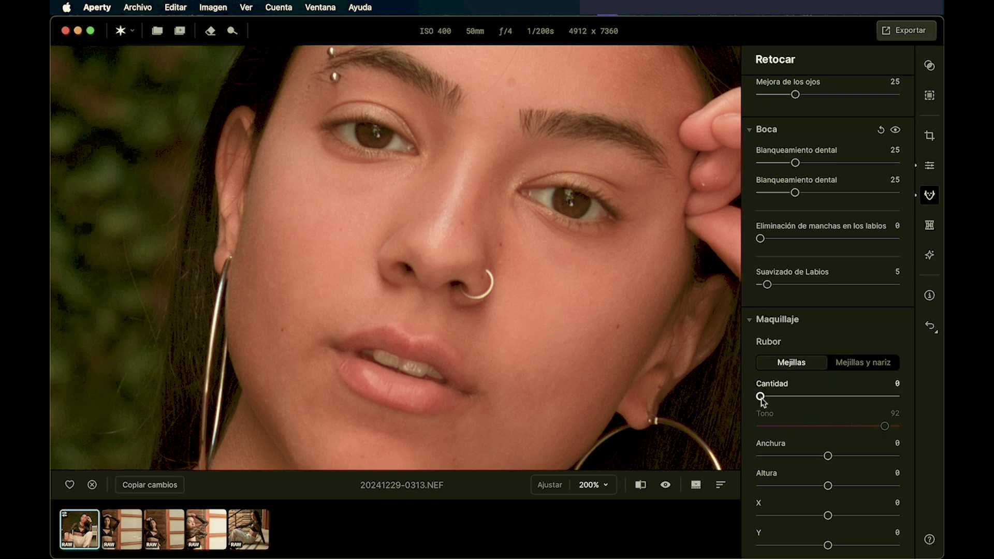
drag(760, 396, 779, 400)
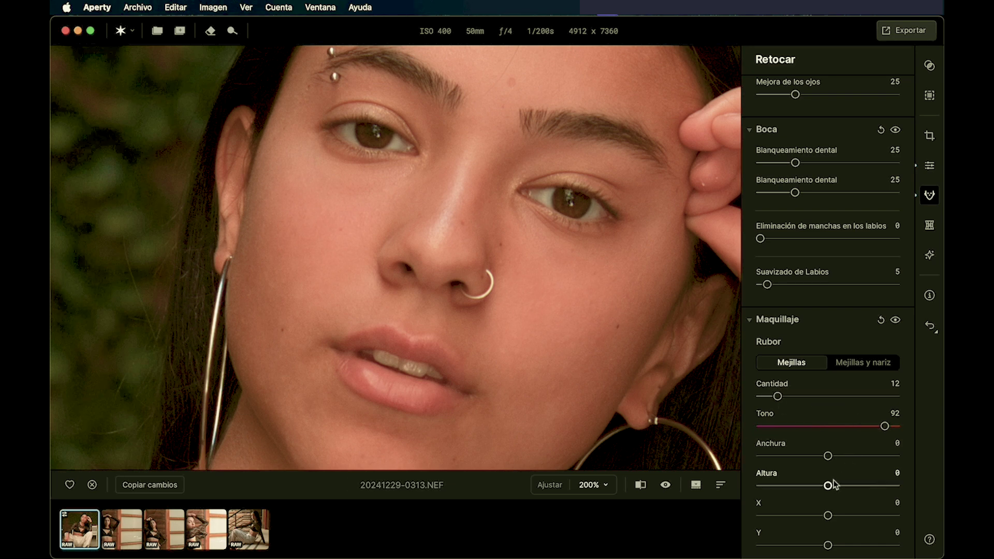
click(897, 321)
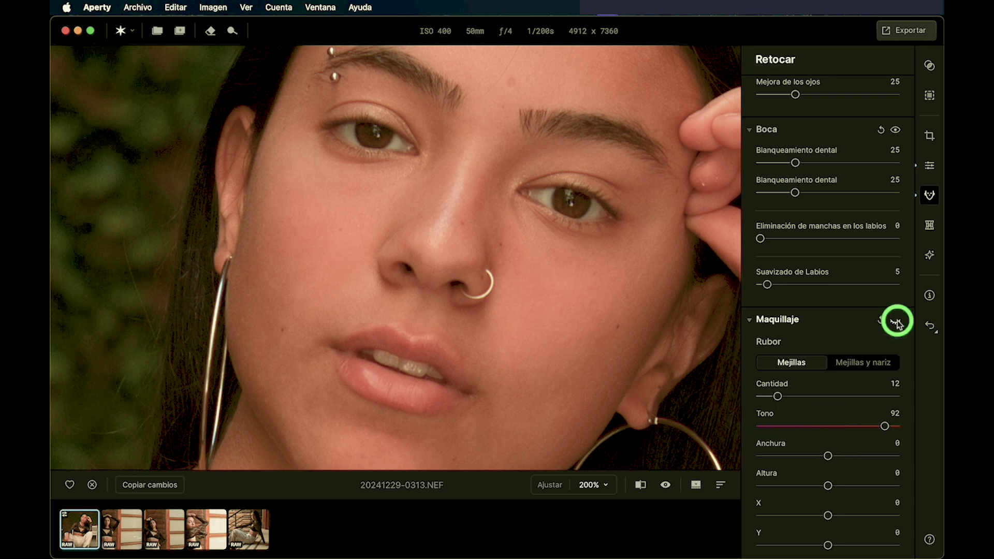
click(896, 322)
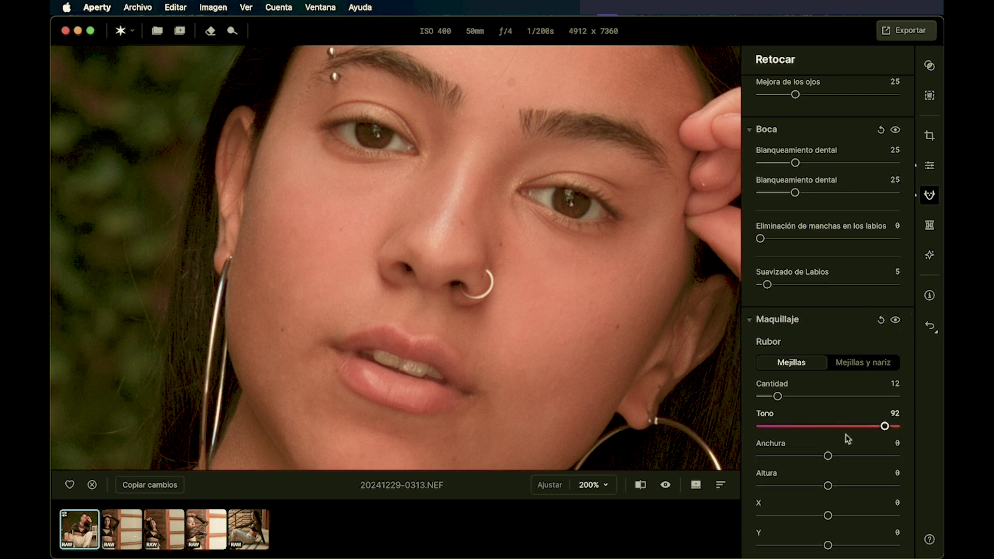
Set the makeup contour (Contorno) amount to 3 and its smoothing (Suavizar) to 3
scroll(852, 455, down, 5)
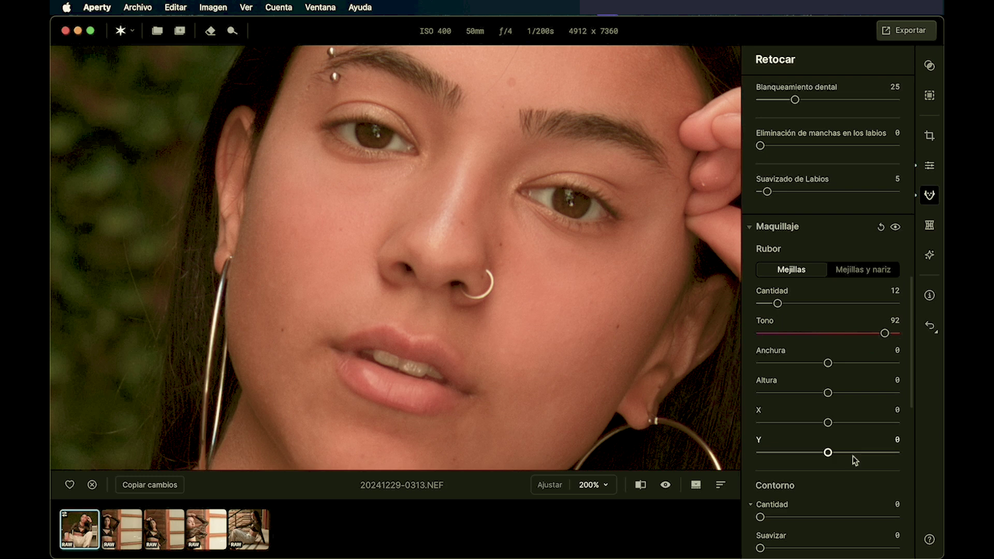
scroll(853, 456, down, 3)
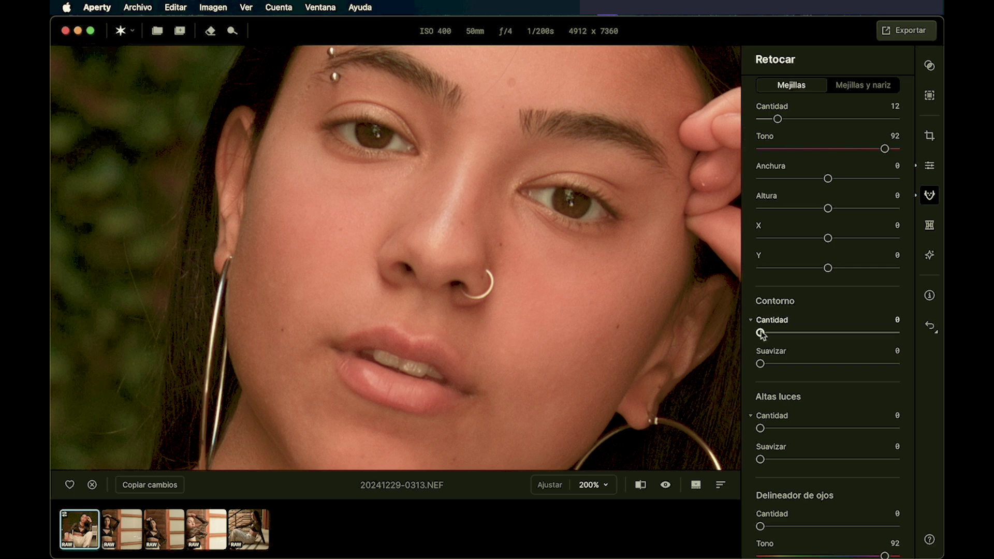
mouse_move(760, 332)
mouse_down()
mouse_move(878, 341)
mouse_move(766, 347)
mouse_up()
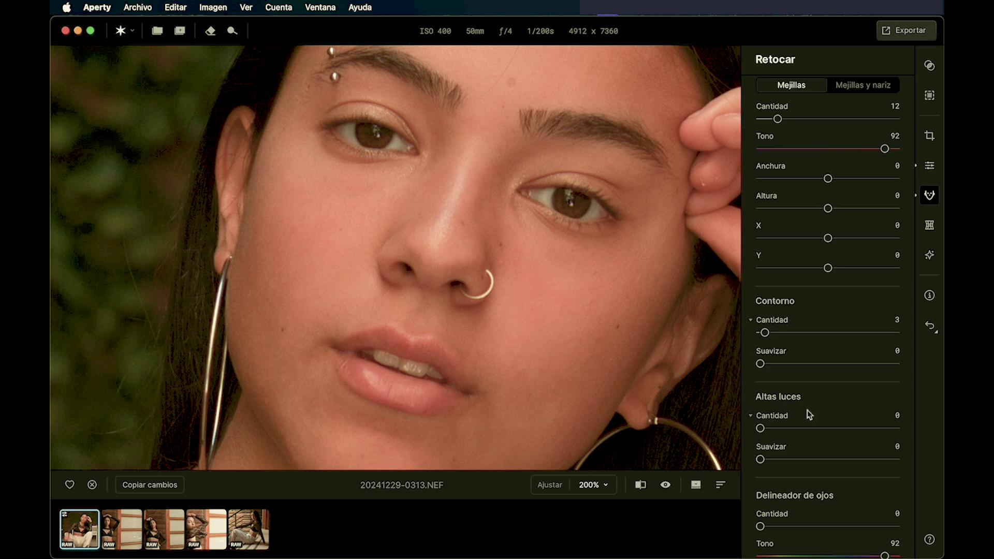
drag(761, 365, 766, 366)
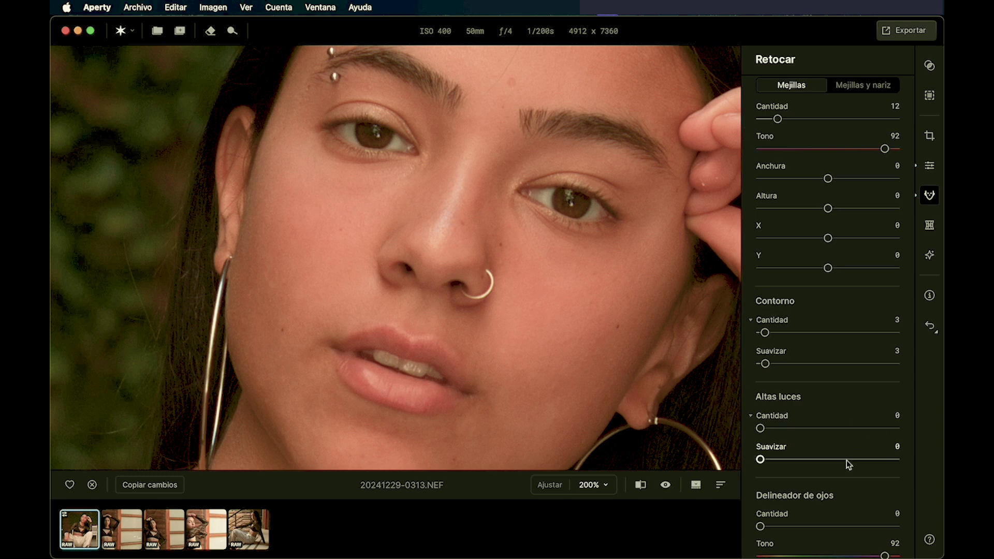
Set the eyeliner (Delineador de ojos) amount to 50 and its hue (Tono) to 60
scroll(849, 450, down, 3)
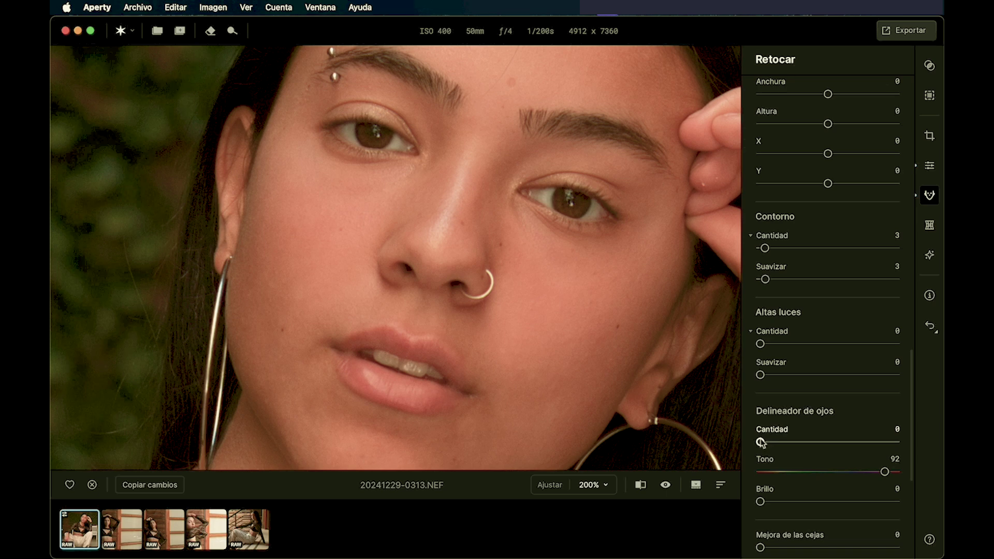
drag(761, 442, 830, 450)
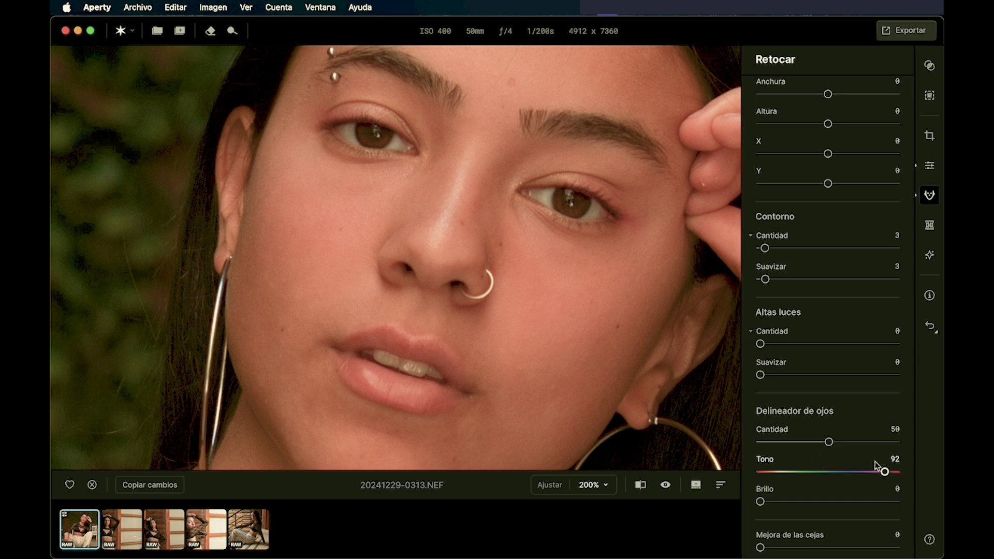
drag(887, 472, 845, 472)
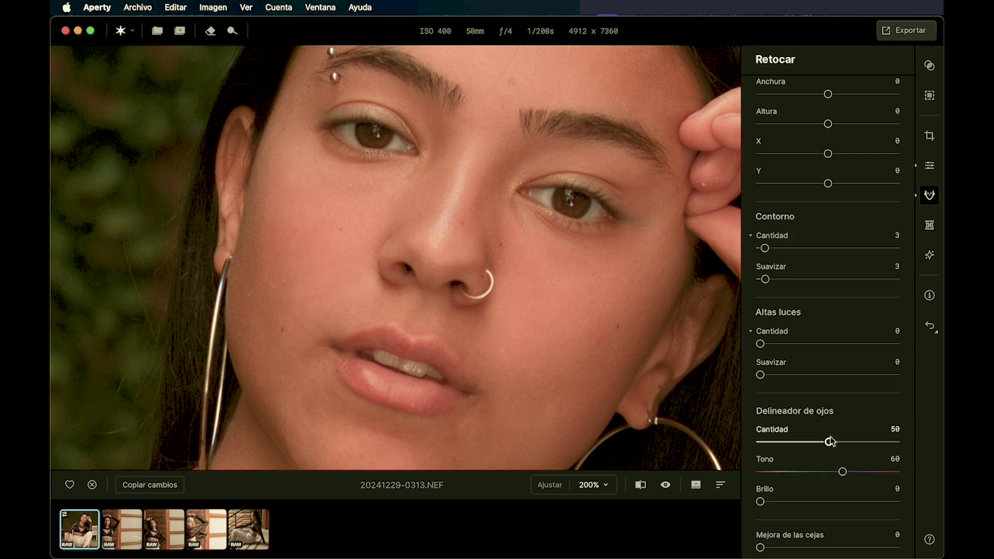
Try the eyeliner (Delineador de ojos) at amount 100 with different hues, leave the hue at 92, and reset the amount to 0
drag(830, 444, 924, 454)
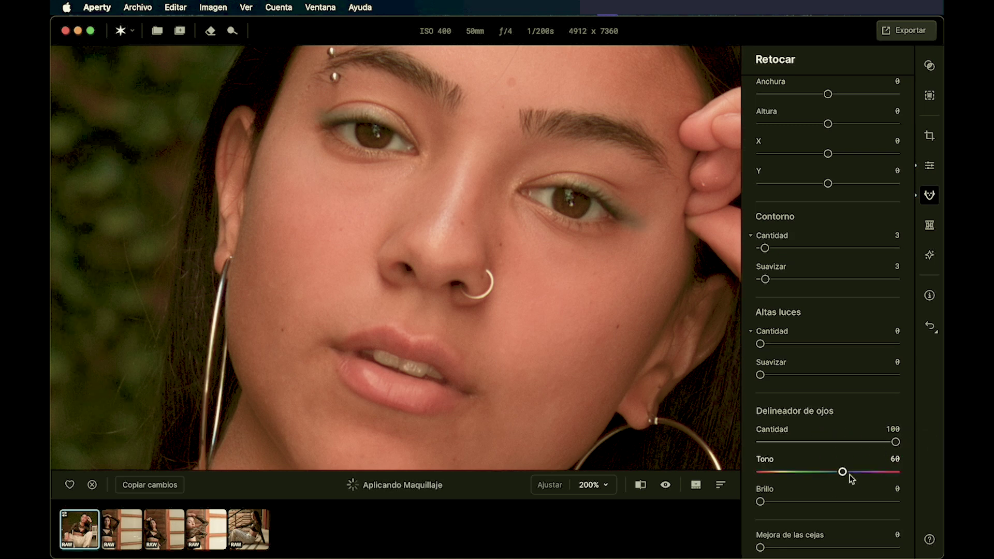
drag(843, 471, 806, 472)
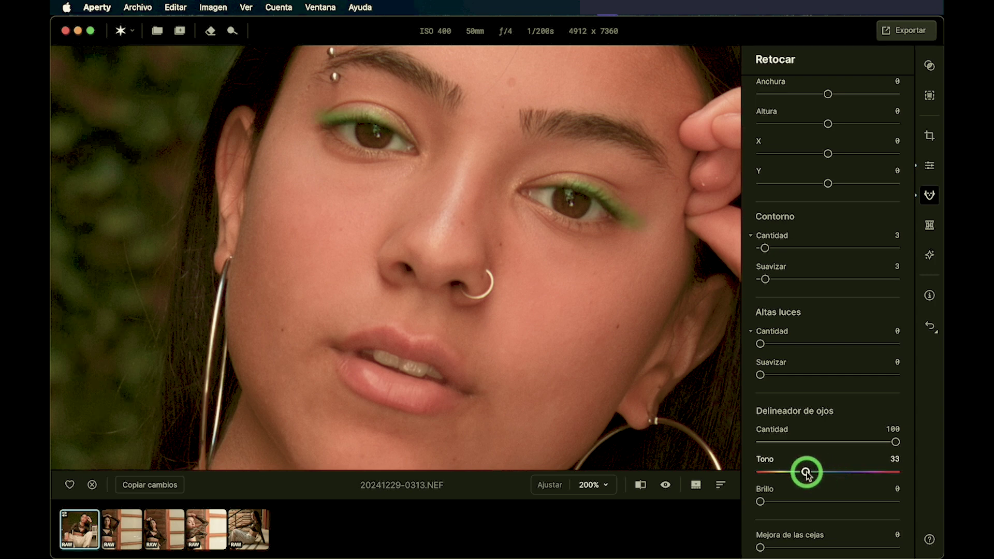
drag(767, 472, 884, 472)
double_click(895, 442)
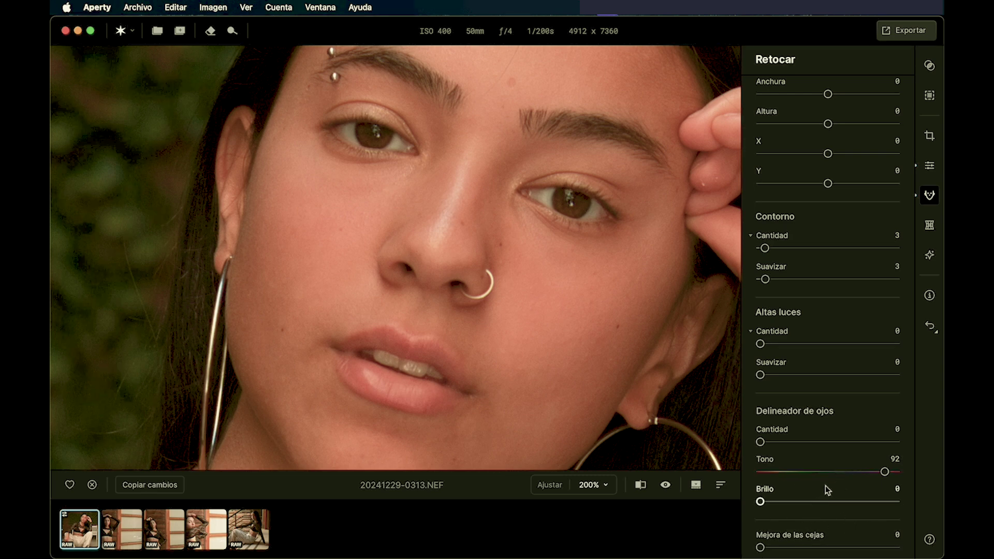
Try different eyebrow enhancement (Mejora de las cejas) strengths and set it to 5
scroll(823, 491, down, 3)
scroll(829, 490, down, 4)
scroll(831, 491, down, 4)
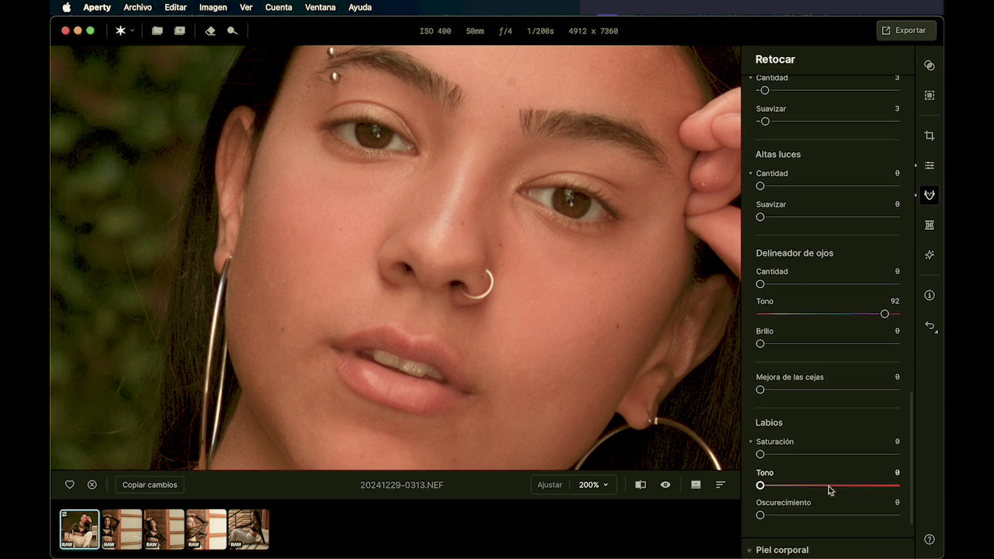
scroll(831, 491, down, 1)
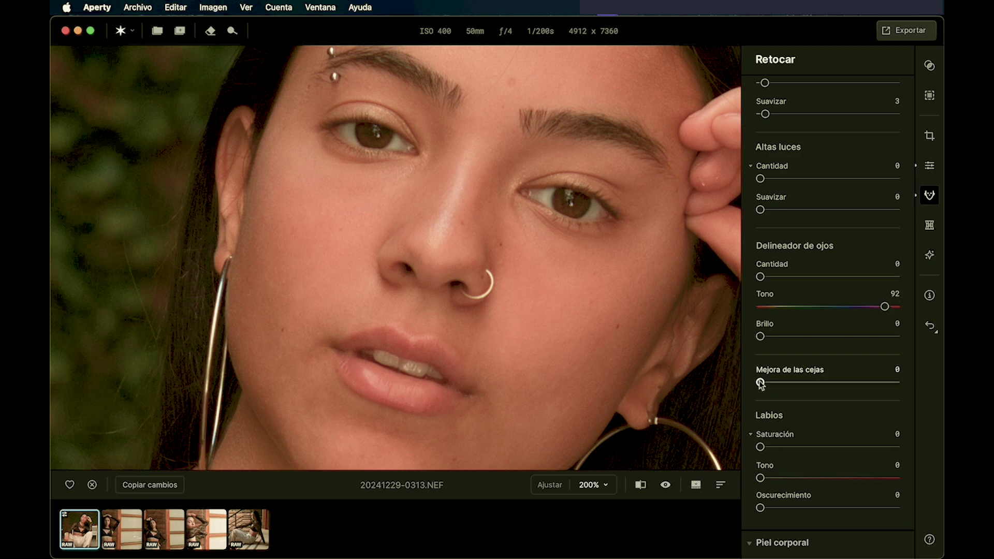
drag(761, 384, 775, 388)
drag(774, 384, 701, 386)
drag(761, 383, 767, 383)
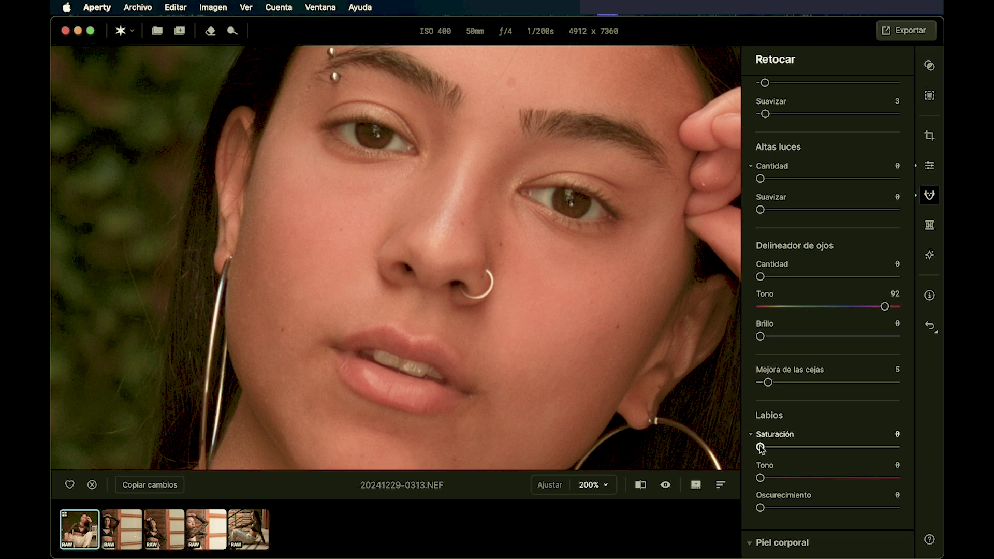
Set the lip makeup (Labios) saturation to 10, its hue (Tono) to 8 and its darkening (Oscurecimiento) to 8
drag(761, 448, 774, 451)
scroll(859, 444, down, 3)
drag(761, 398, 772, 403)
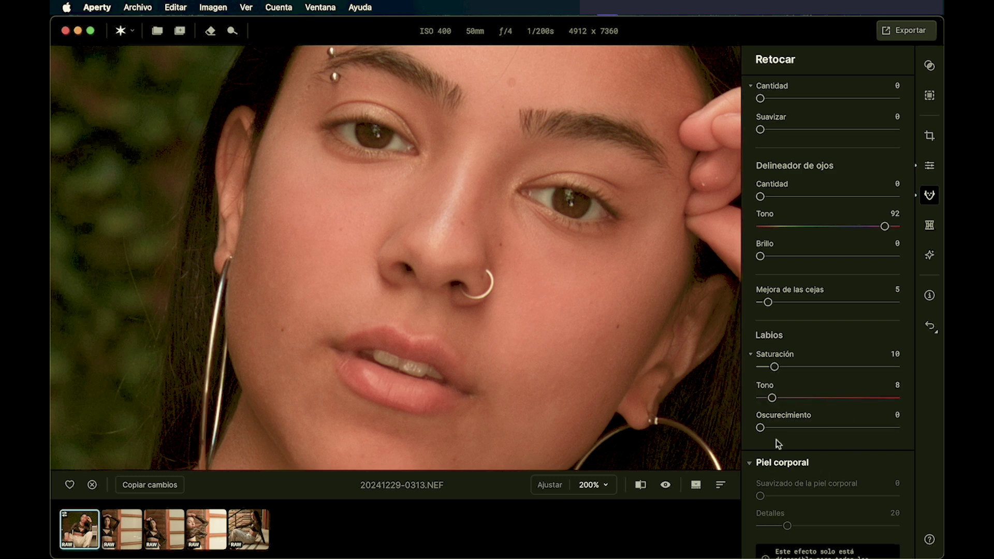
drag(760, 429, 771, 430)
scroll(891, 451, down, 2)
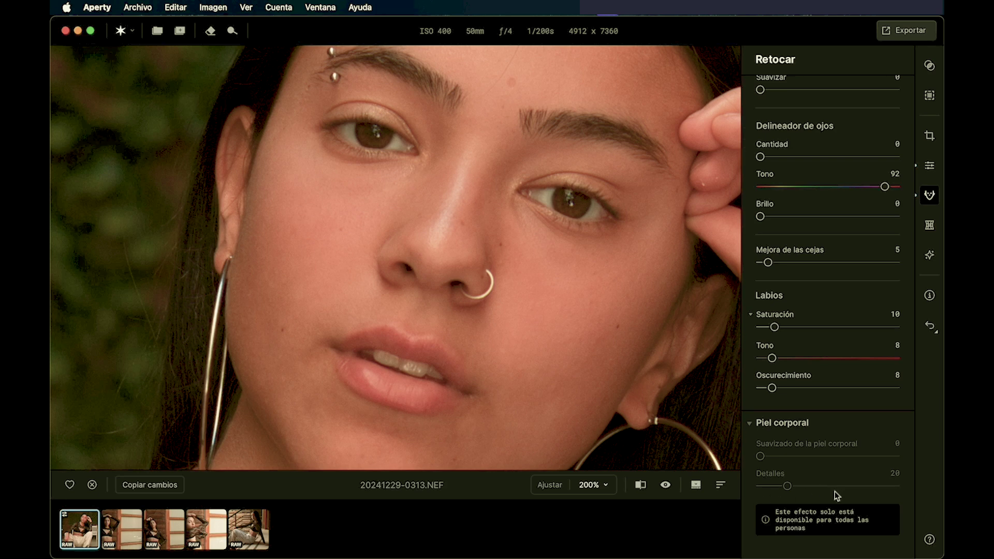
Expand the facial skin settings (Piel facial) and set skin smoothing (Suavizado de la piel) to 30 and dark circle removal (Remoción de ojeras) to 20
scroll(834, 492, up, 10)
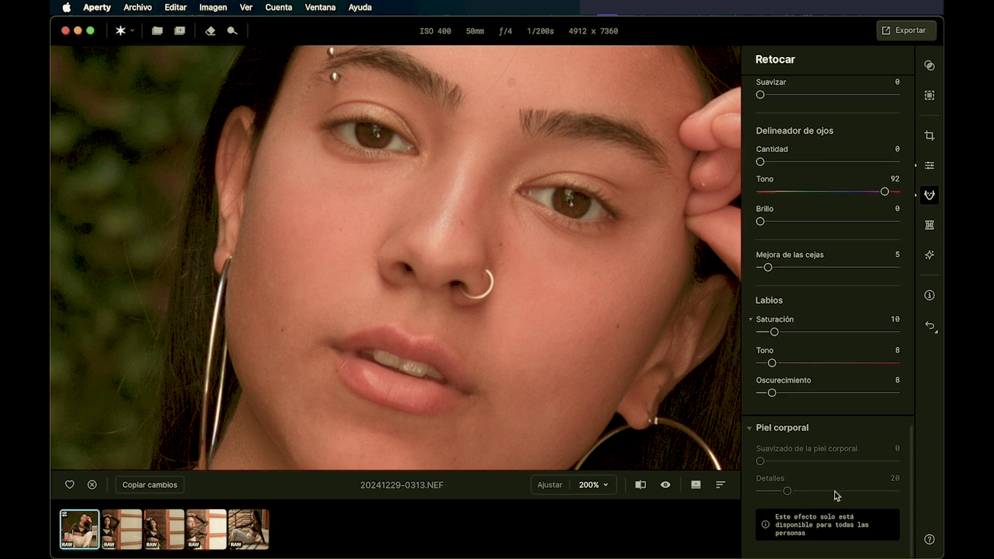
scroll(835, 492, up, 10)
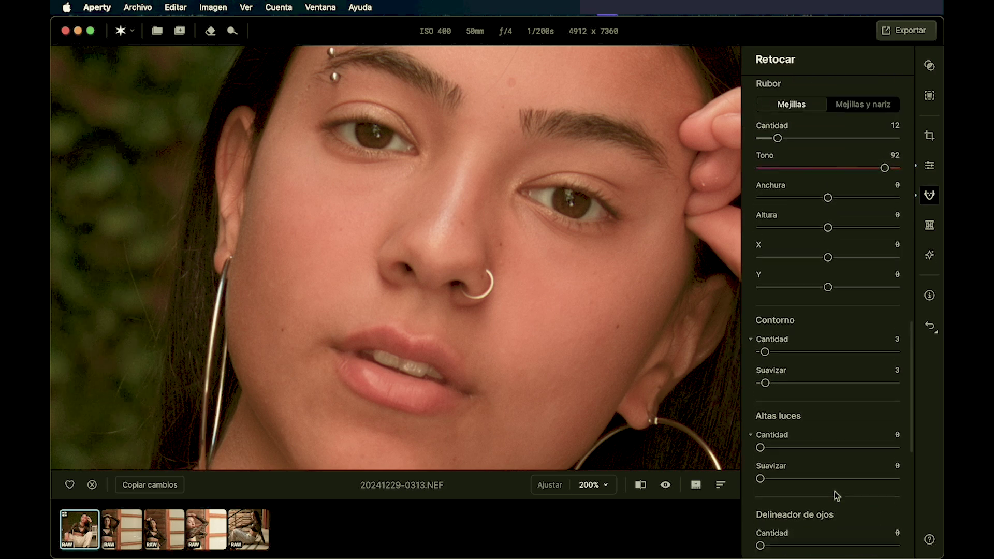
scroll(835, 494, up, 10)
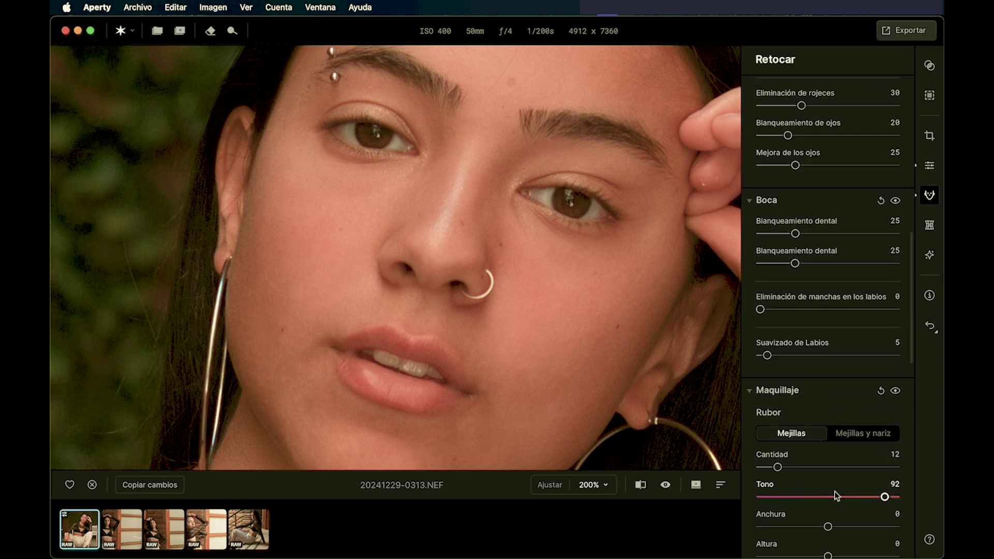
scroll(835, 491, up, 5)
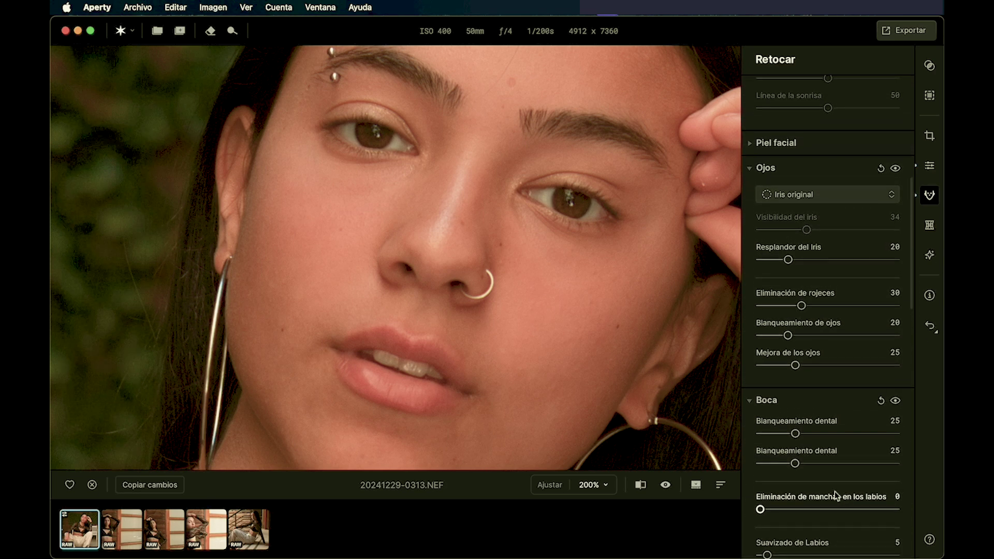
scroll(834, 491, up, 1)
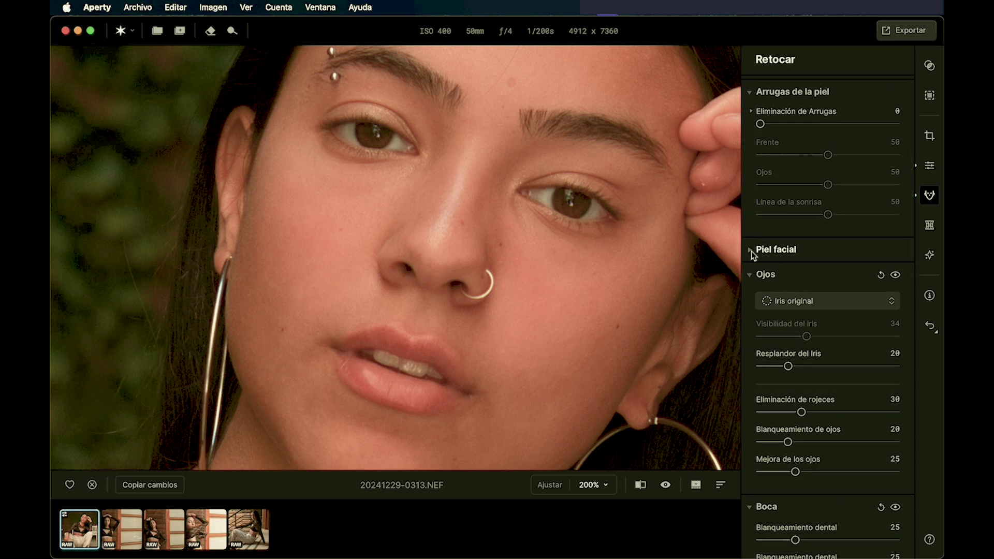
scroll(833, 420, down, 3)
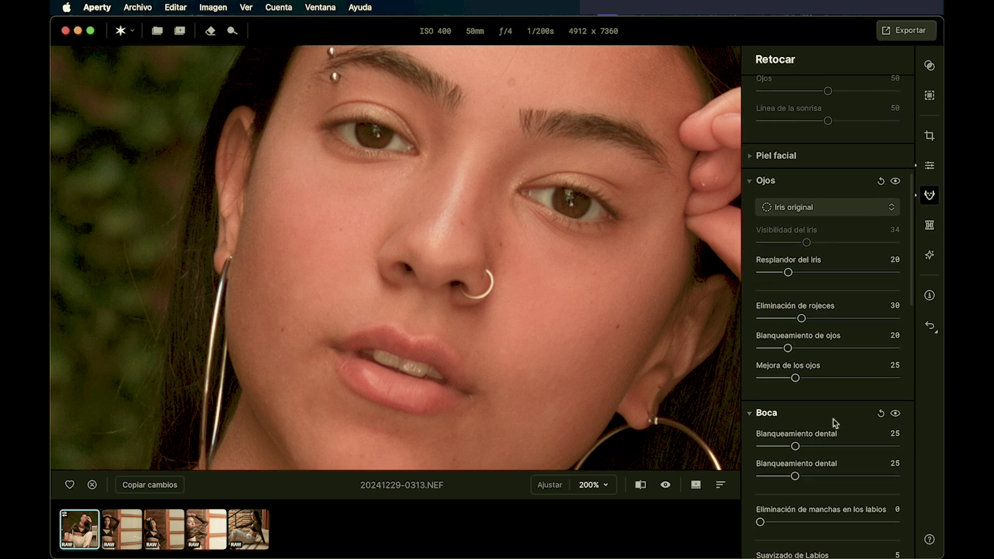
scroll(834, 422, up, 2)
scroll(835, 423, down, 7)
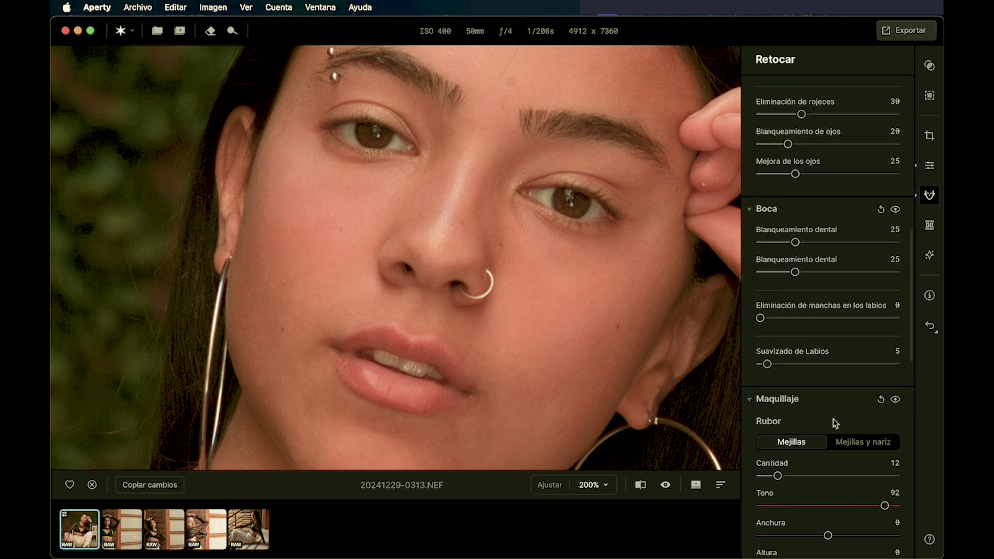
scroll(835, 423, up, 5)
scroll(834, 422, up, 3)
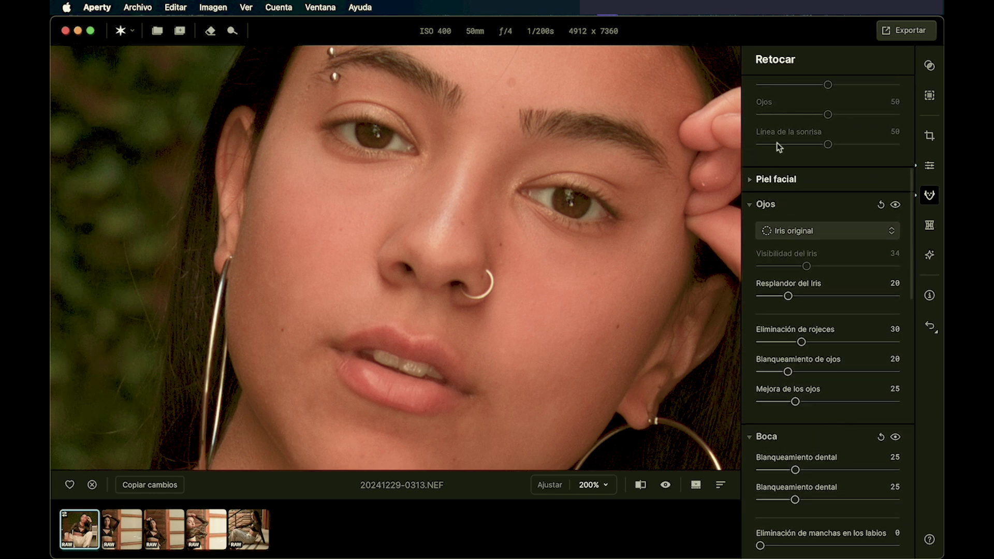
click(750, 179)
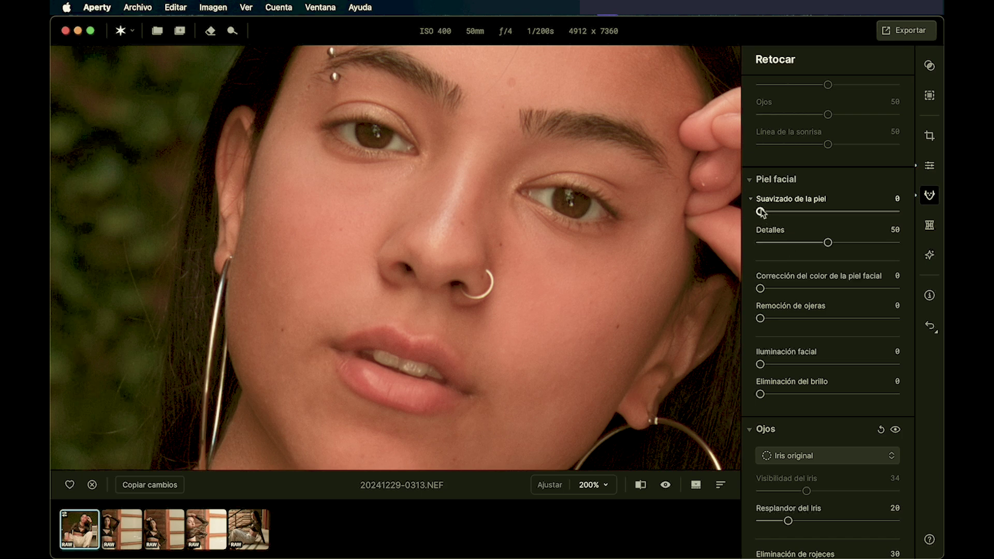
drag(761, 212, 794, 224)
drag(792, 212, 801, 213)
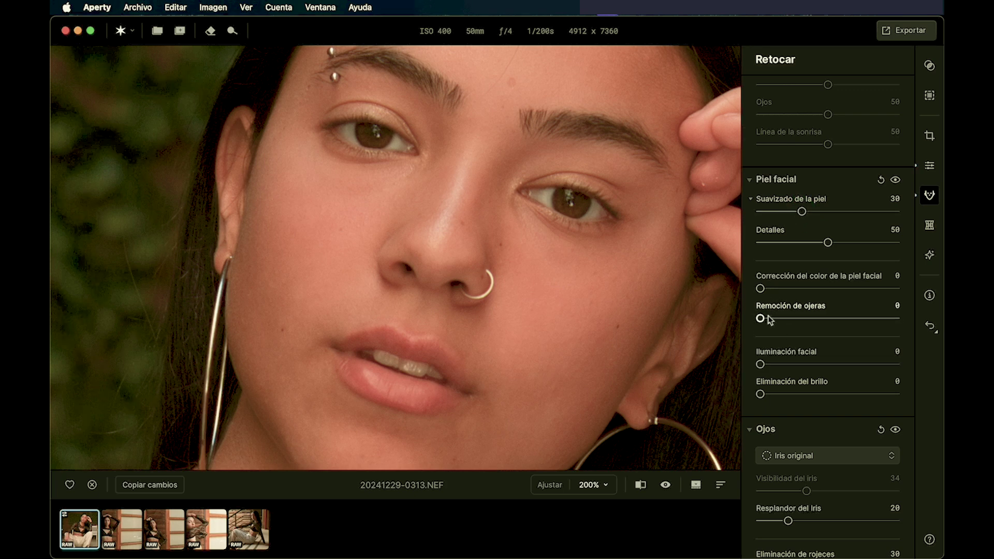
drag(761, 320, 788, 326)
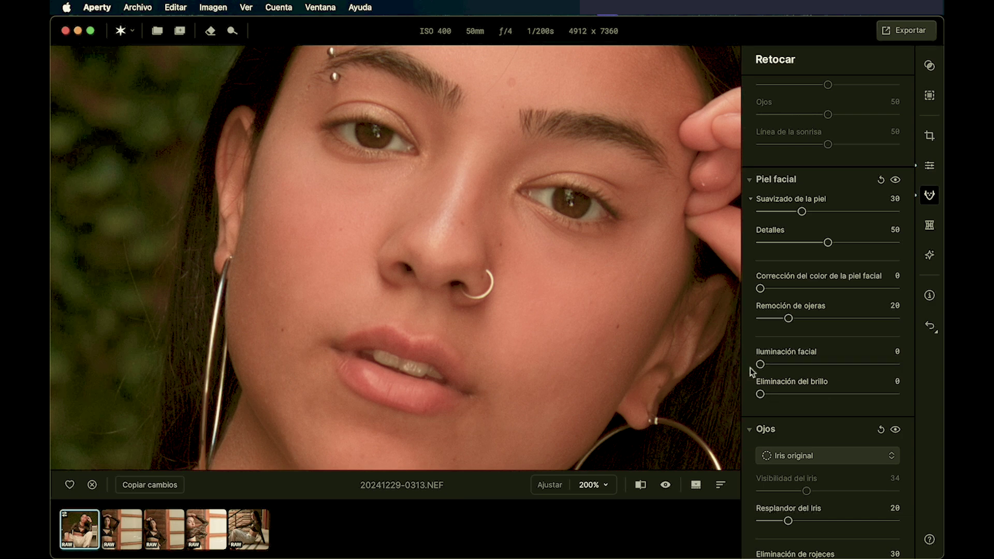
Try facial lighting (Iluminación facial) at 100, reset it to 0, and set shine removal (Eliminación del brillo) to 10
drag(760, 364, 907, 381)
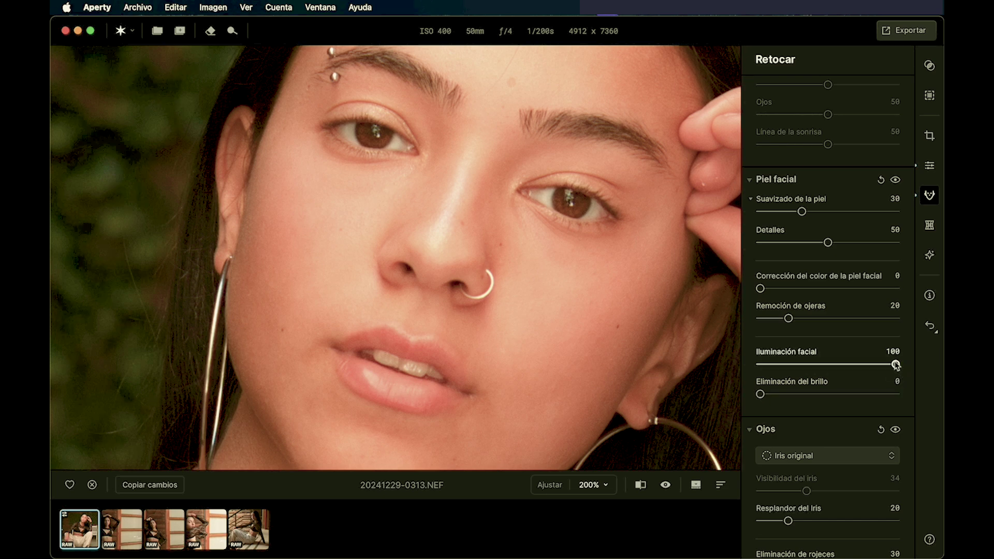
double_click(896, 366)
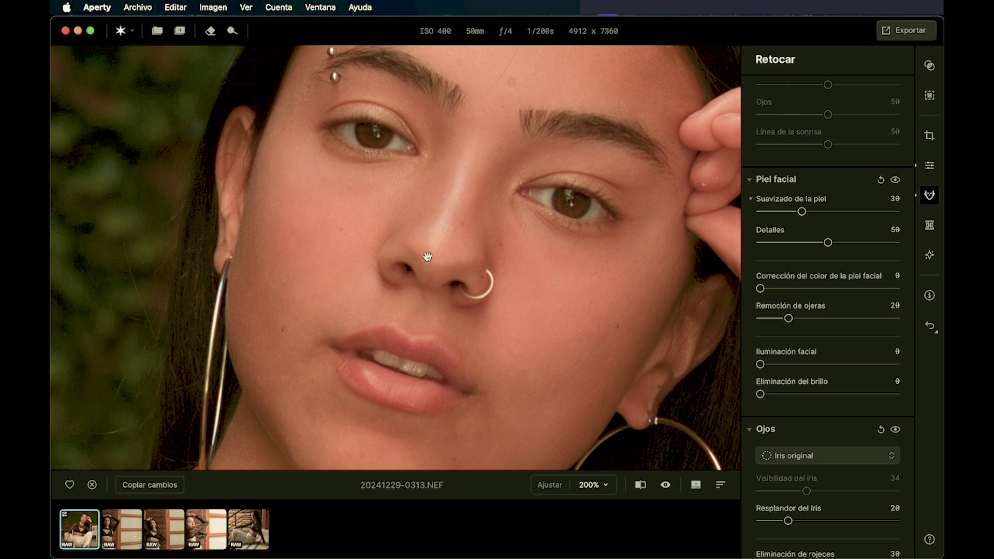
drag(759, 395, 775, 396)
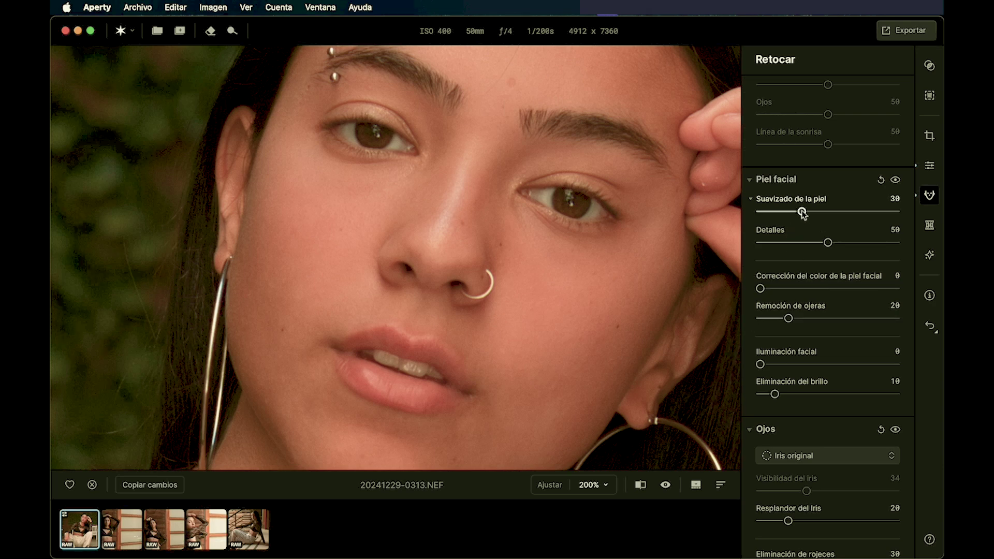
Set the facial skin smoothing (Suavizado de la piel) to 40 and view the whole photo
drag(802, 215, 815, 218)
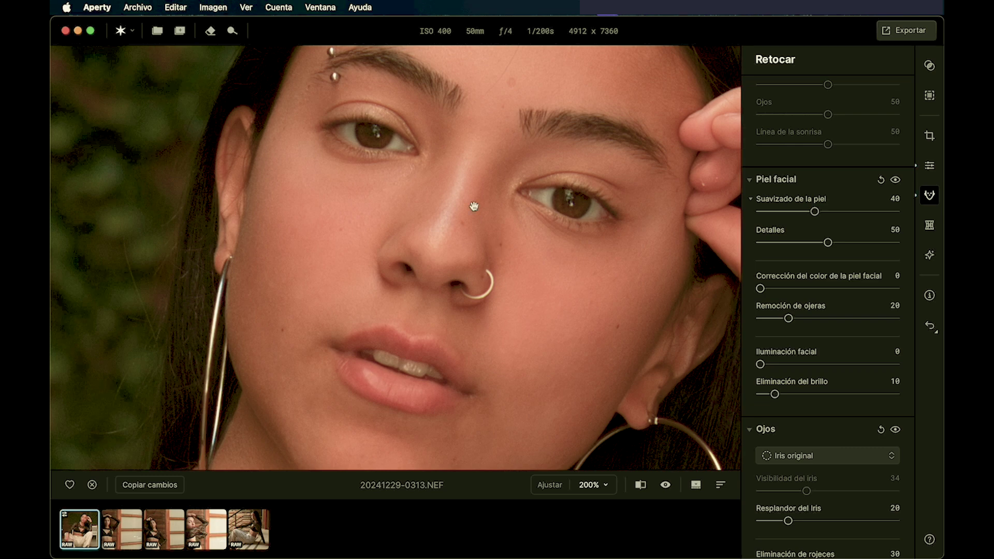
click(495, 230)
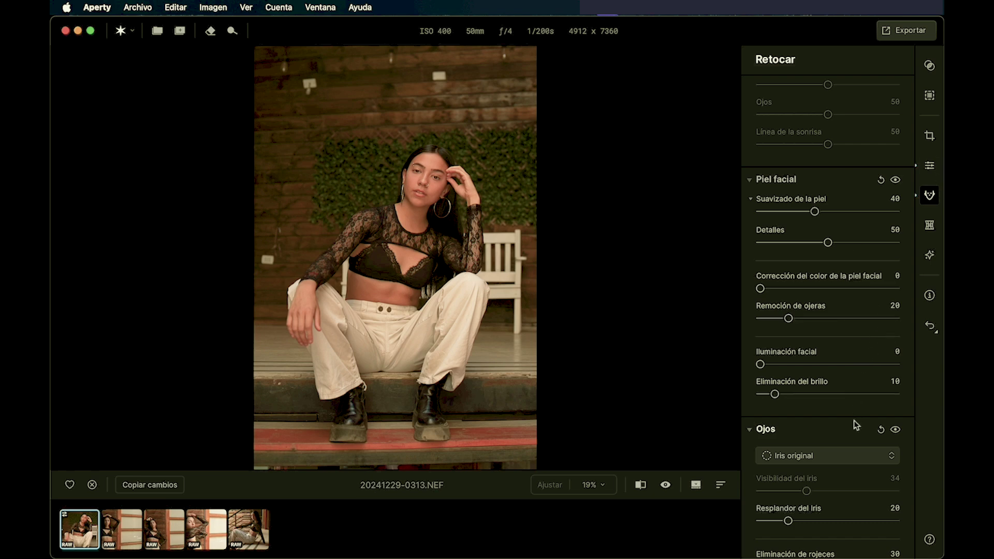
scroll(855, 429, down, 3)
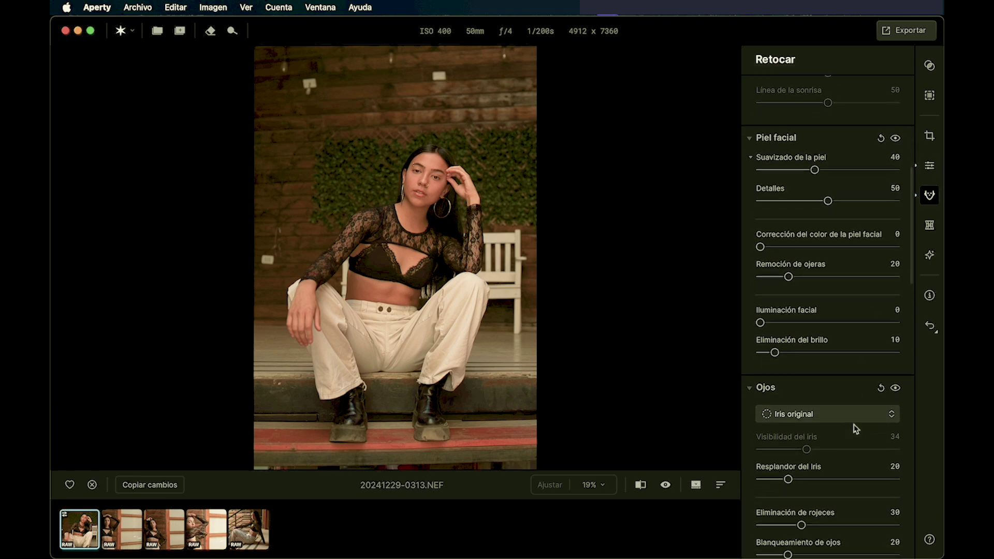
Open the reshape tools (Volver a dar forma), try the Femenino and Adolescente people filters, and select the detected face individually
click(929, 228)
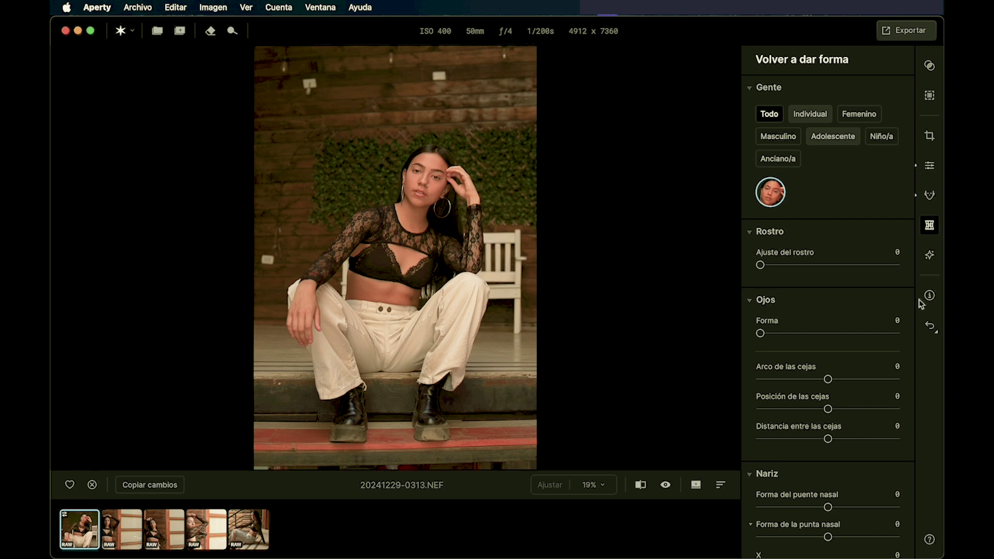
scroll(898, 449, down, 3)
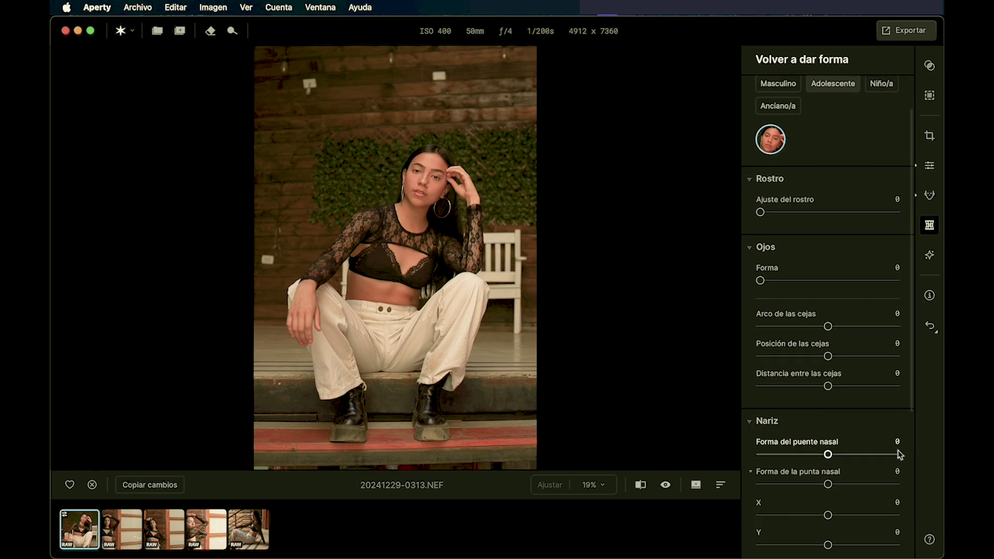
scroll(897, 450, up, 3)
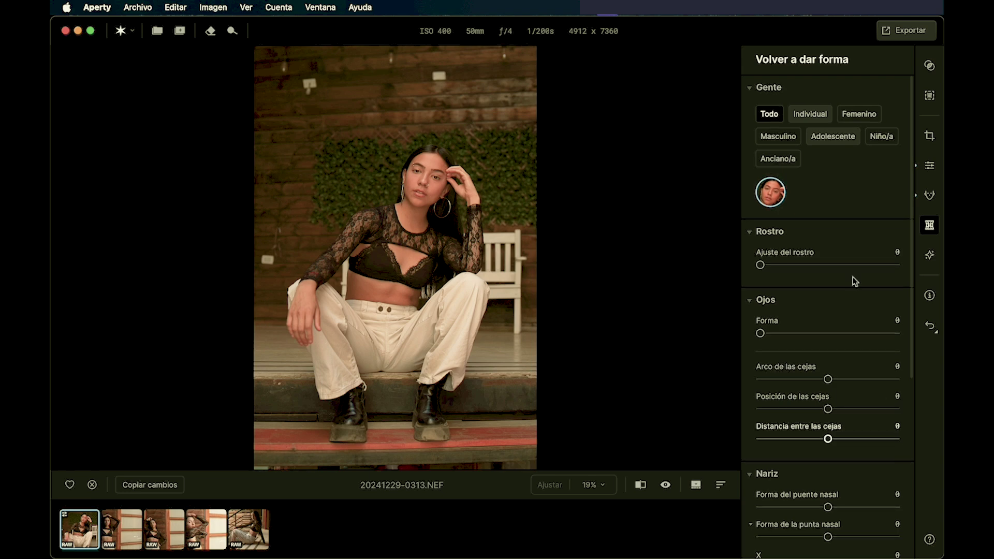
click(859, 115)
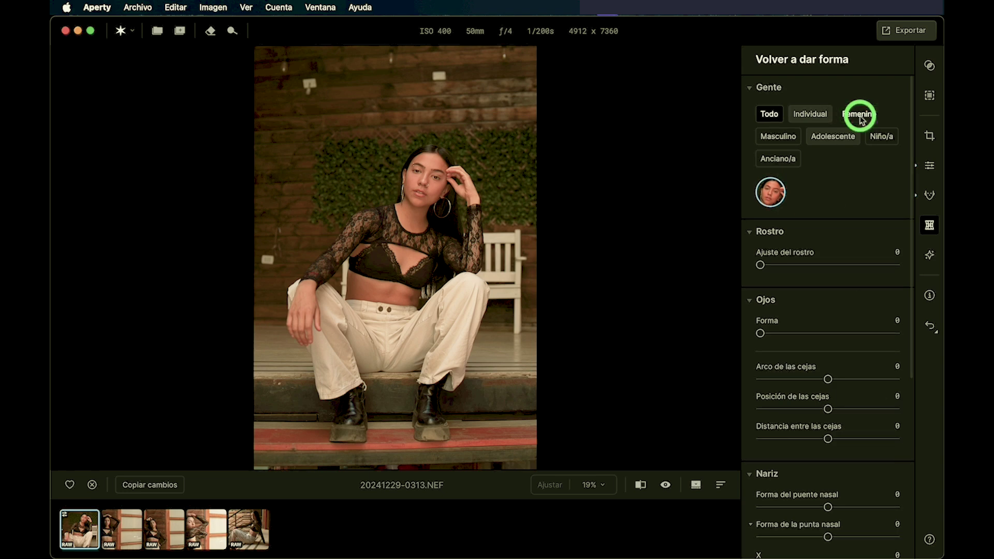
click(832, 139)
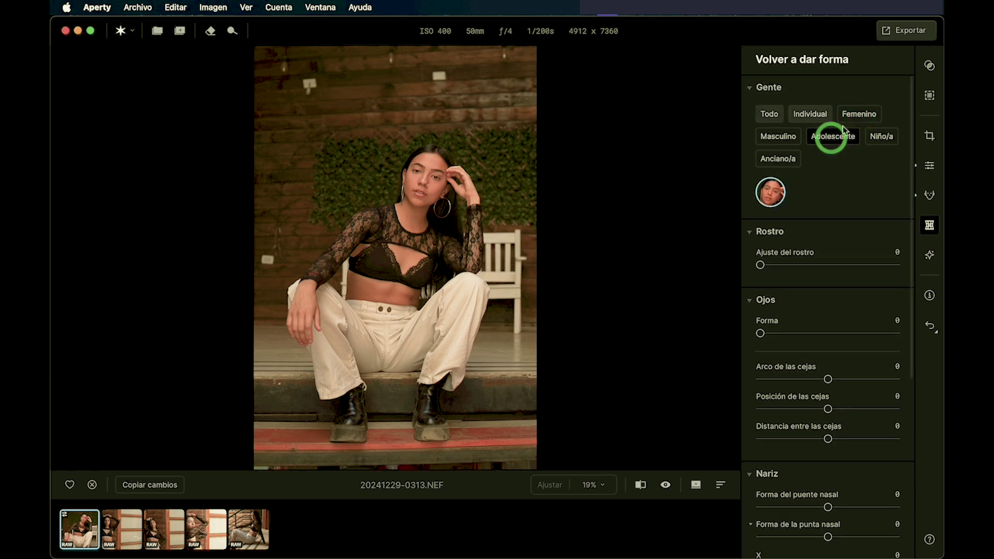
click(858, 113)
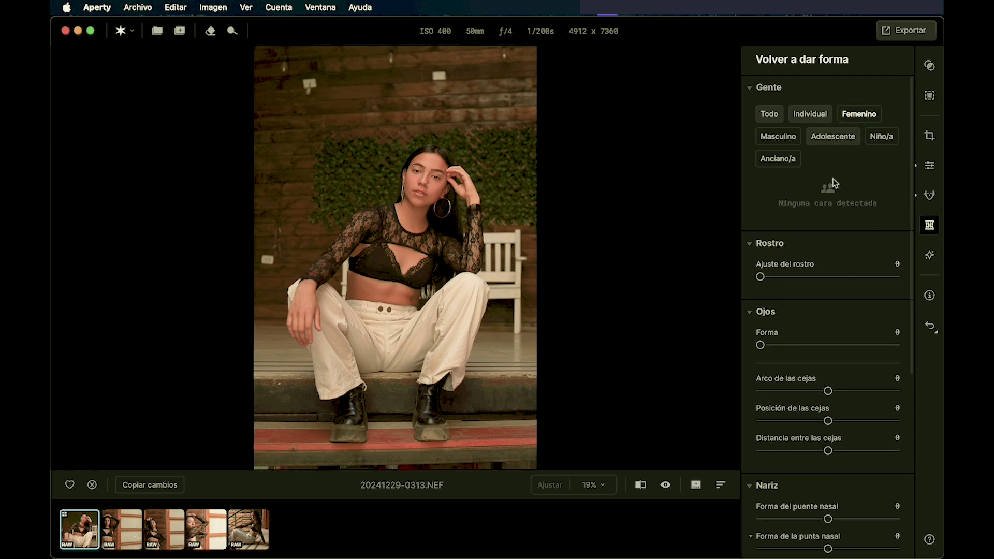
click(830, 139)
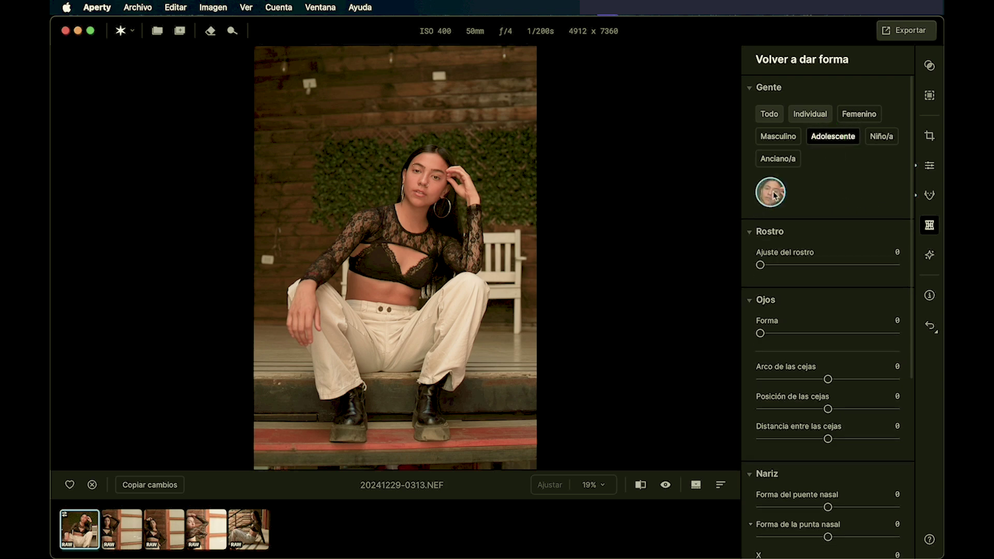
click(771, 192)
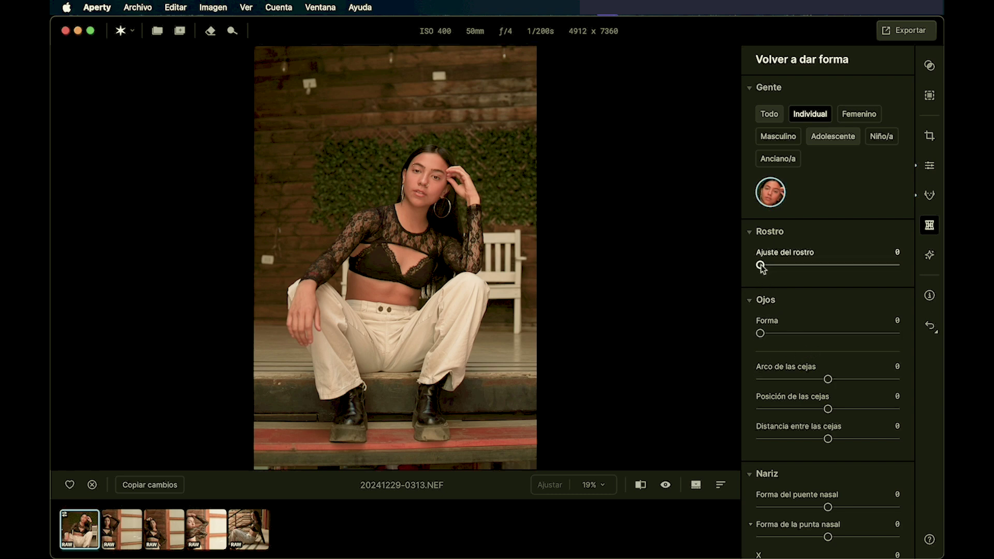
Set the face adjustment (Ajuste del rostro) to 100 and compare the photo with and without it
drag(759, 266, 904, 282)
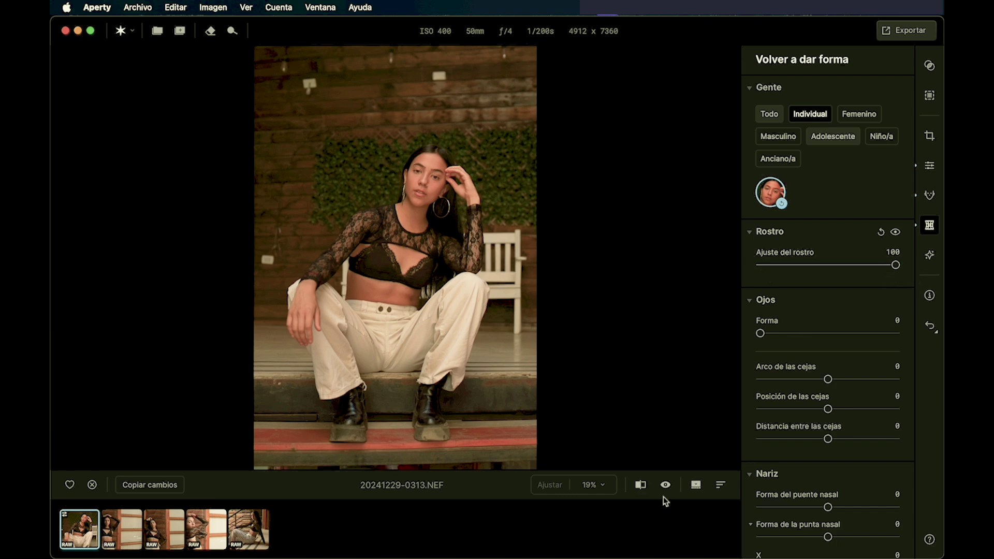
click(895, 233)
click(895, 233)
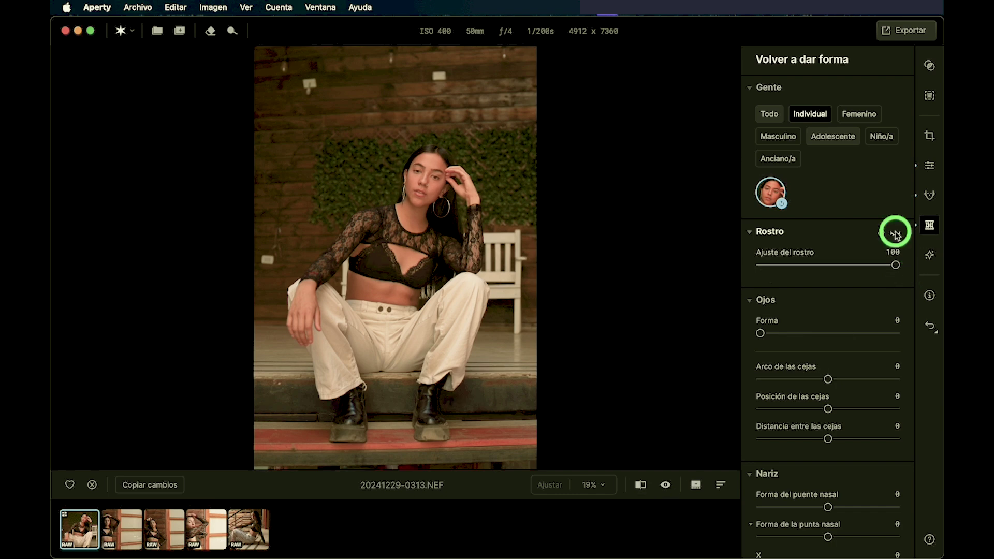
Reset the face adjustment (Ajuste del rostro) to 0 and set the eyebrow arch (Arco de las cejas) to 5
double_click(896, 265)
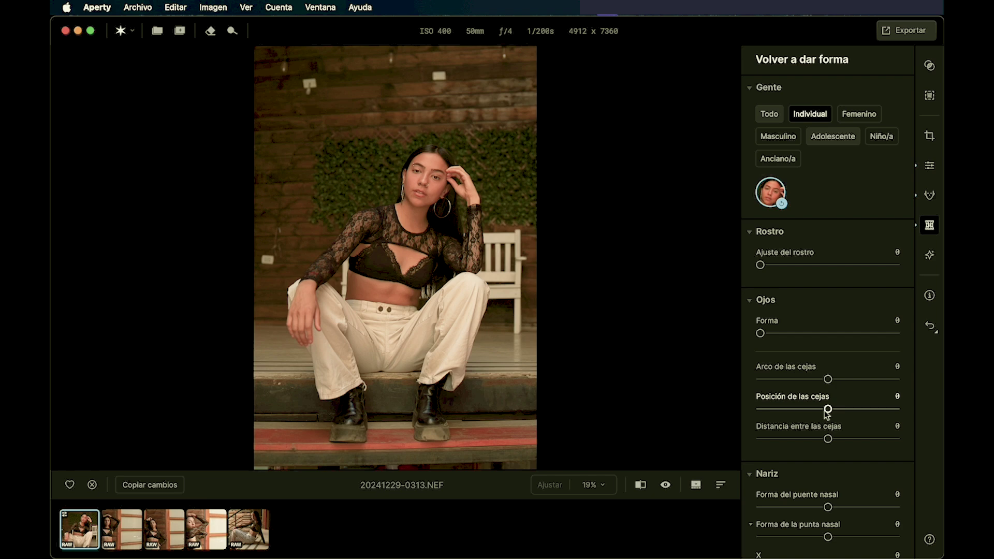
click(828, 380)
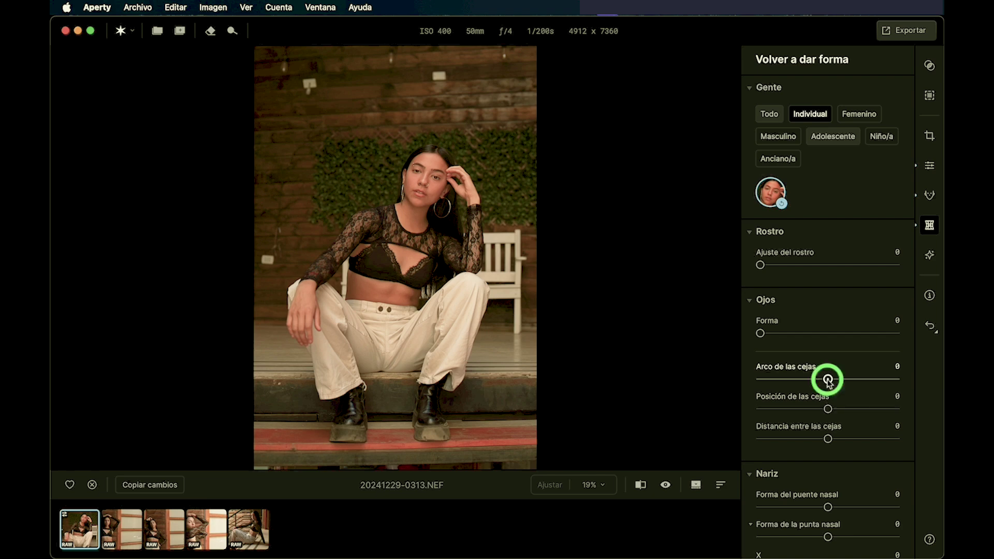
drag(828, 380, 831, 380)
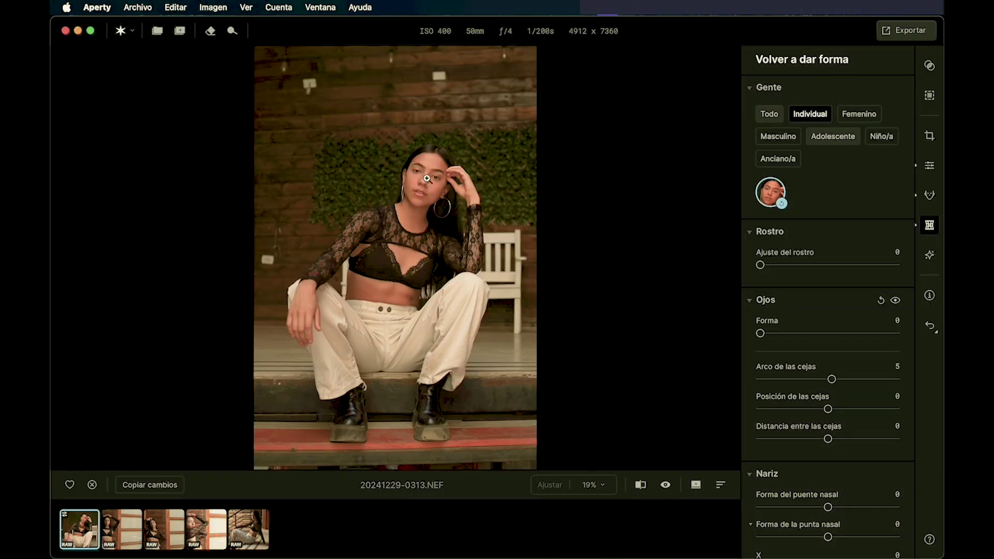
click(428, 180)
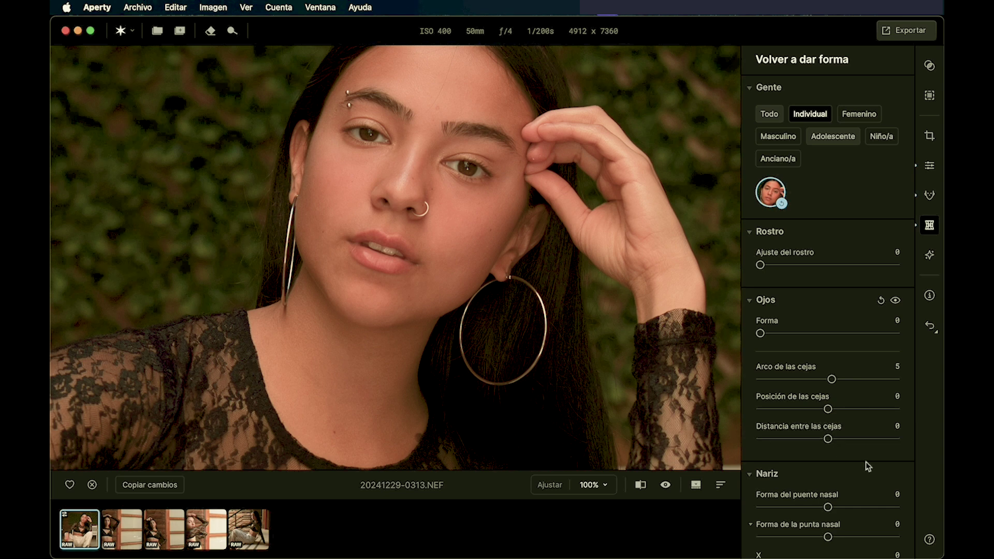
Try the nose bridge shape (Forma del puente nasal) at 100, compare it with the original nose, and reset it to 0
scroll(855, 486, down, 5)
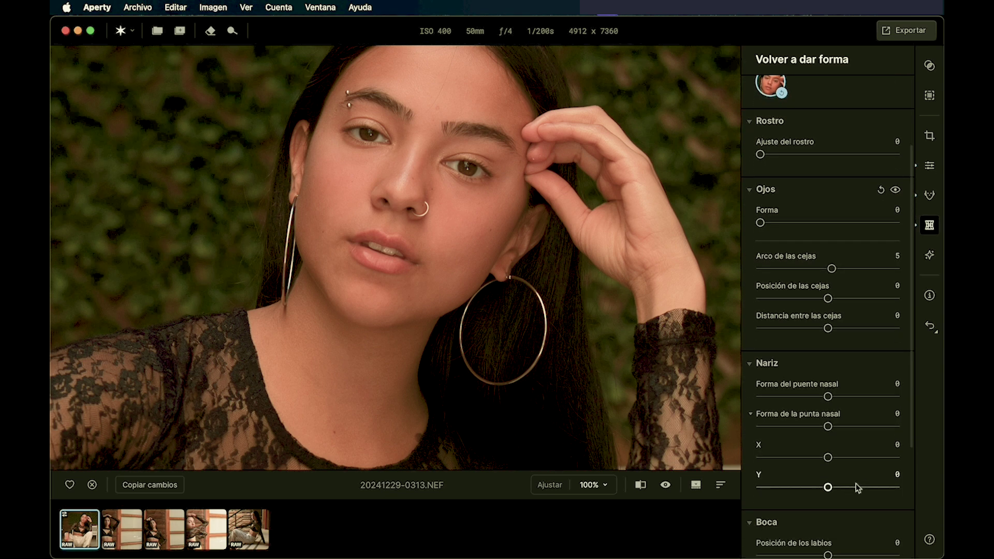
scroll(857, 487, down, 4)
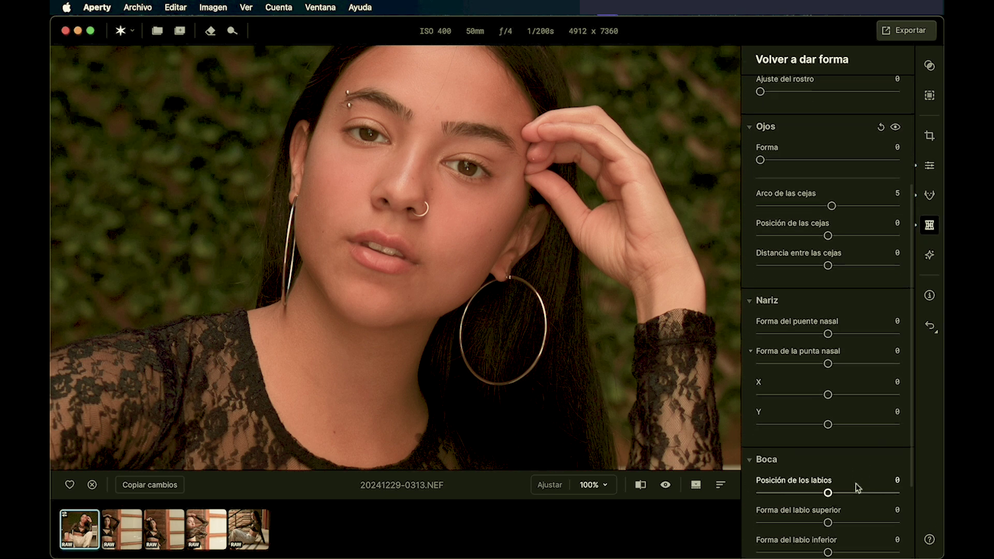
scroll(857, 487, down, 1)
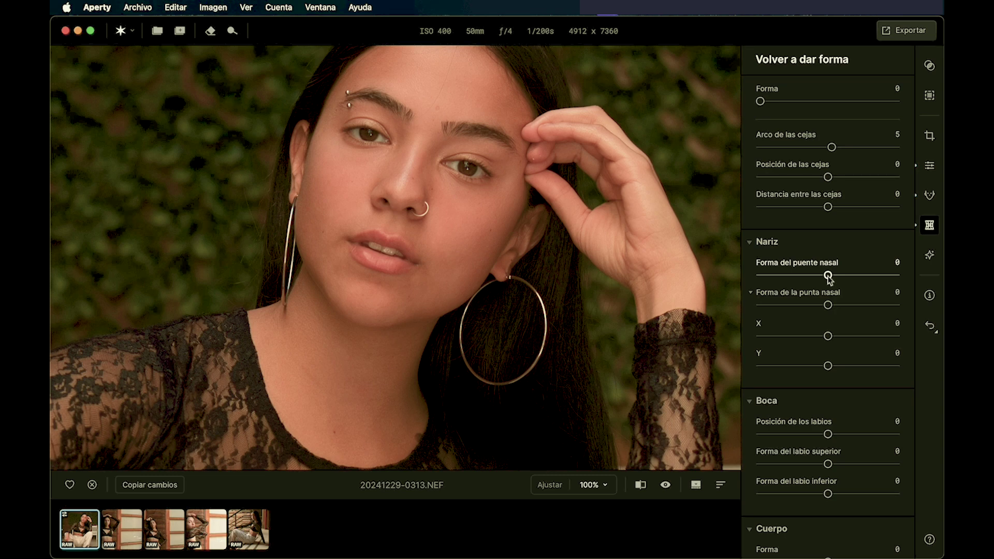
drag(829, 279, 914, 291)
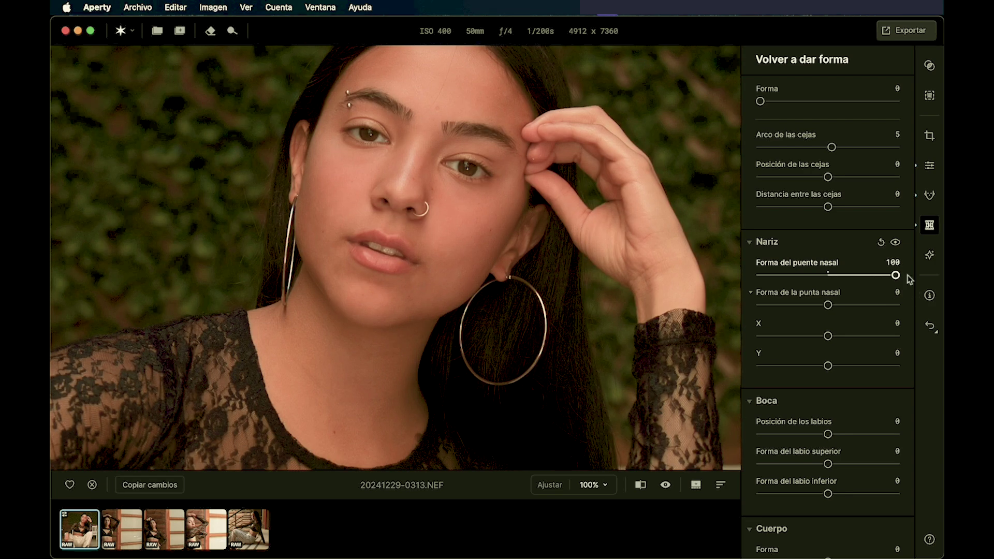
click(895, 243)
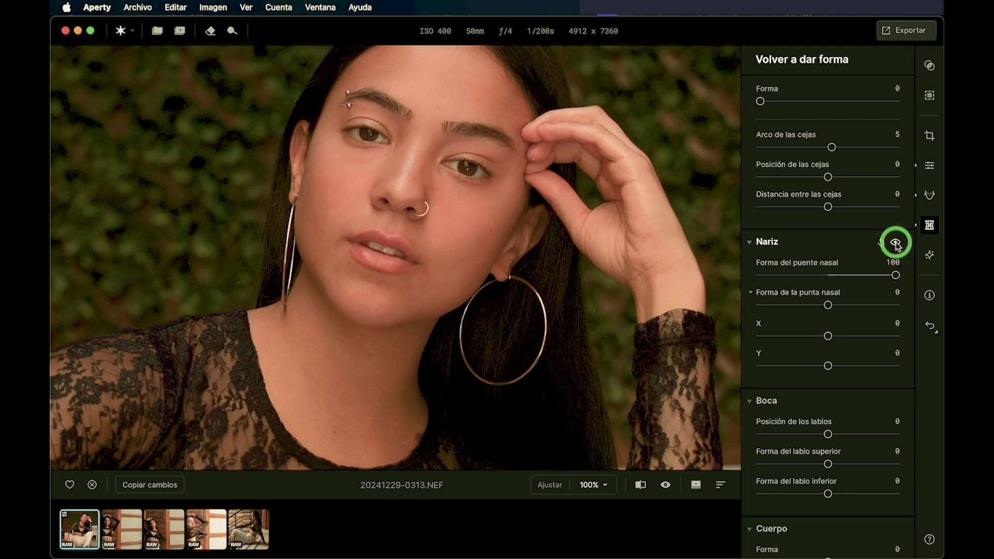
double_click(894, 275)
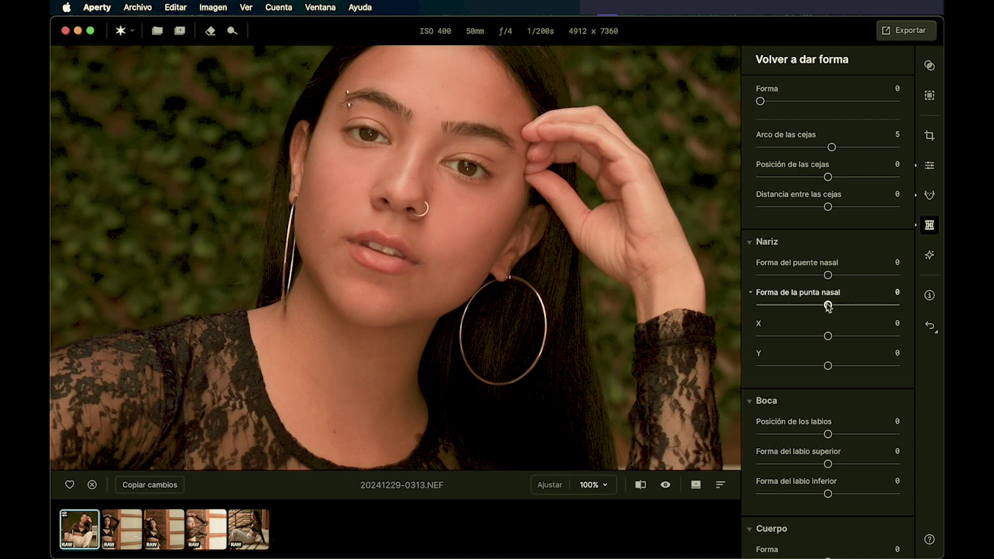
Try the nose tip shape (Forma de la punta nasal) at 100 and at -100, and reset it to 0
drag(829, 305, 934, 306)
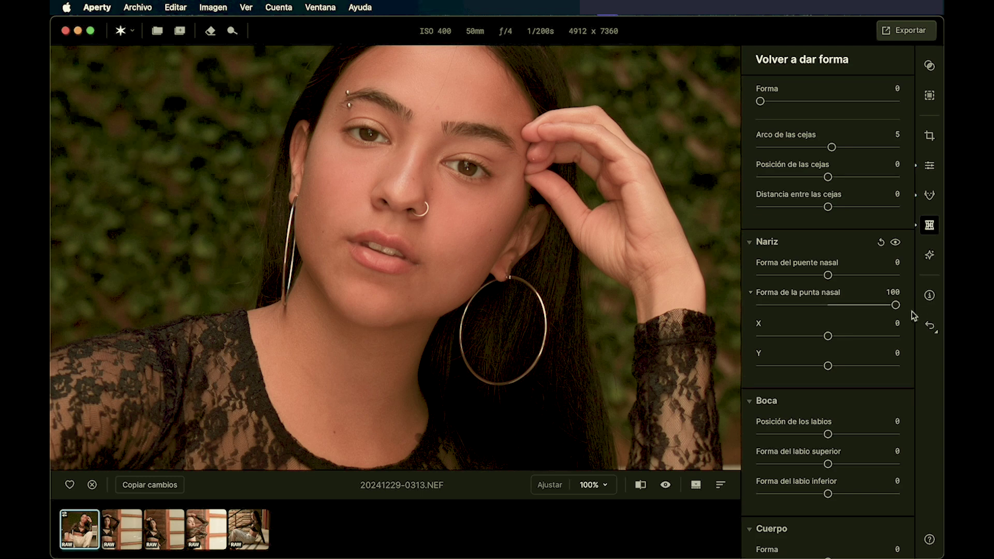
drag(895, 305, 691, 289)
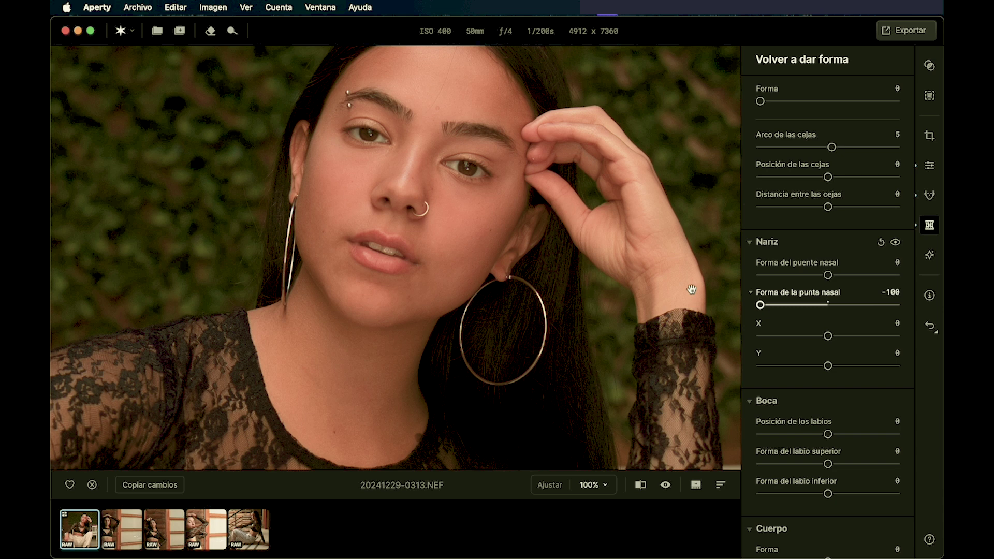
double_click(760, 306)
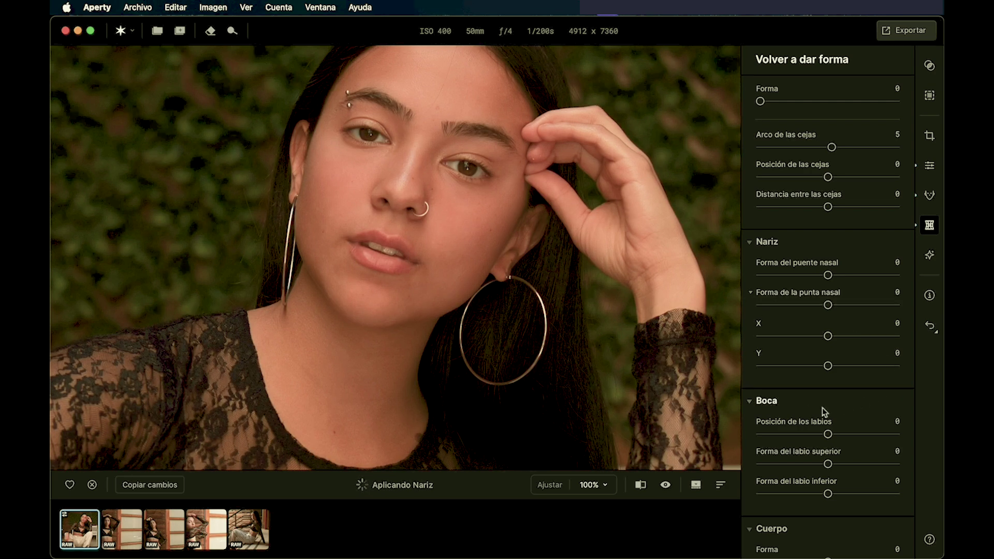
Try the upper lip shape (Forma del labio superior) at 100, compare the mouth with and without it, and reset it to 0
scroll(852, 407, down, 4)
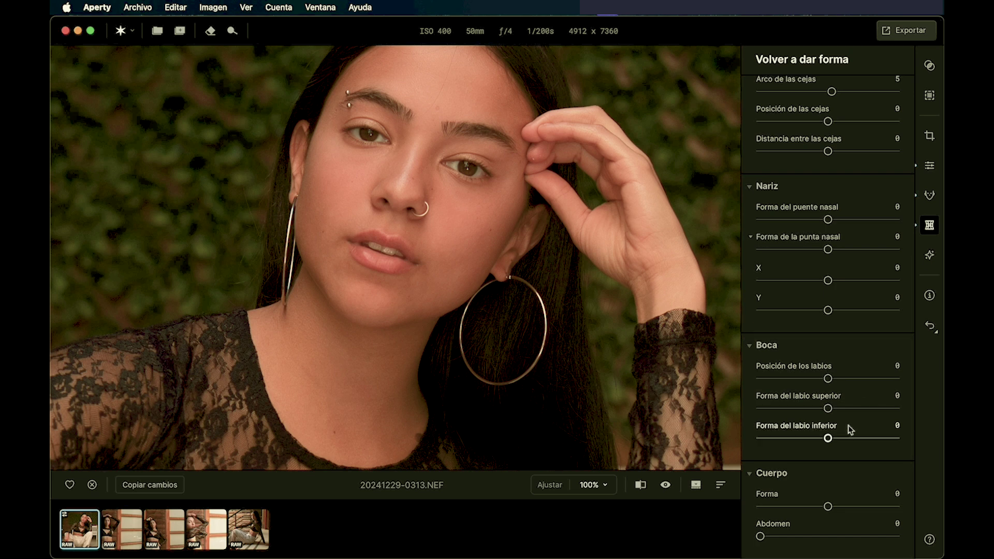
scroll(856, 458, up, 1)
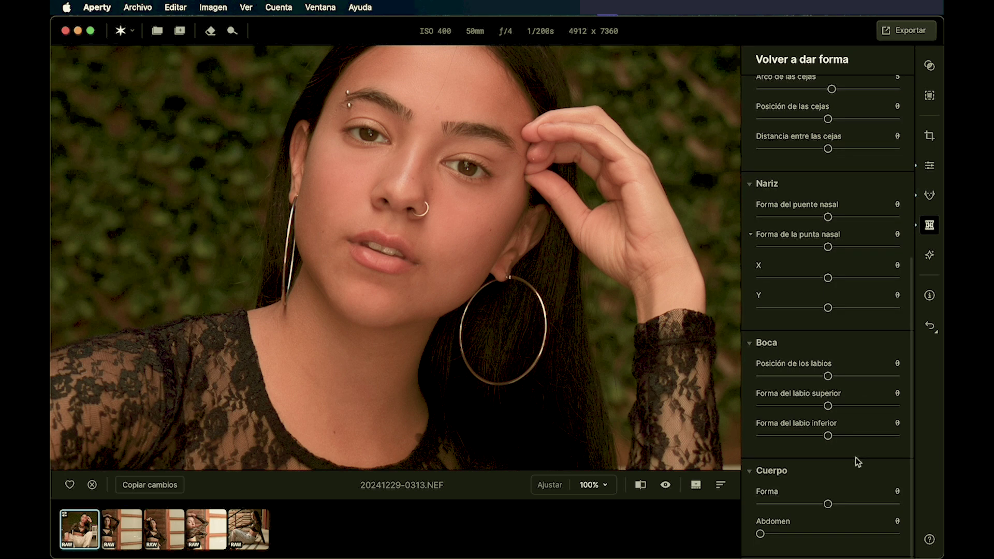
click(832, 408)
drag(905, 408, 905, 408)
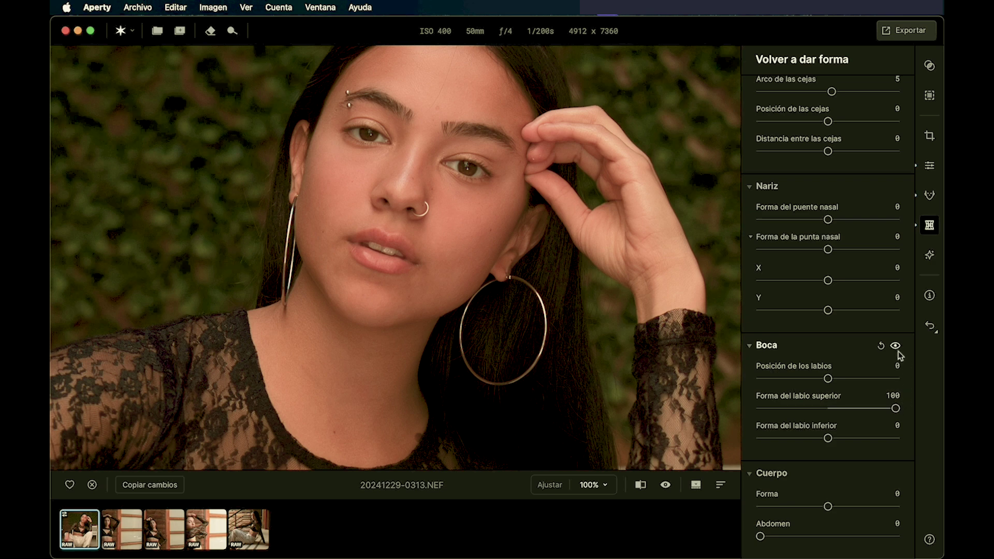
drag(896, 350, 895, 351)
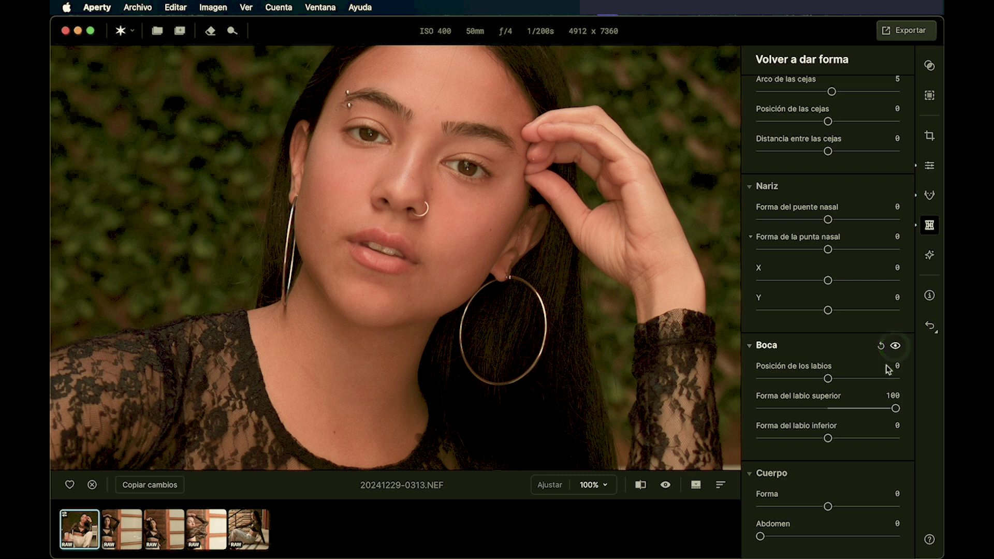
double_click(895, 409)
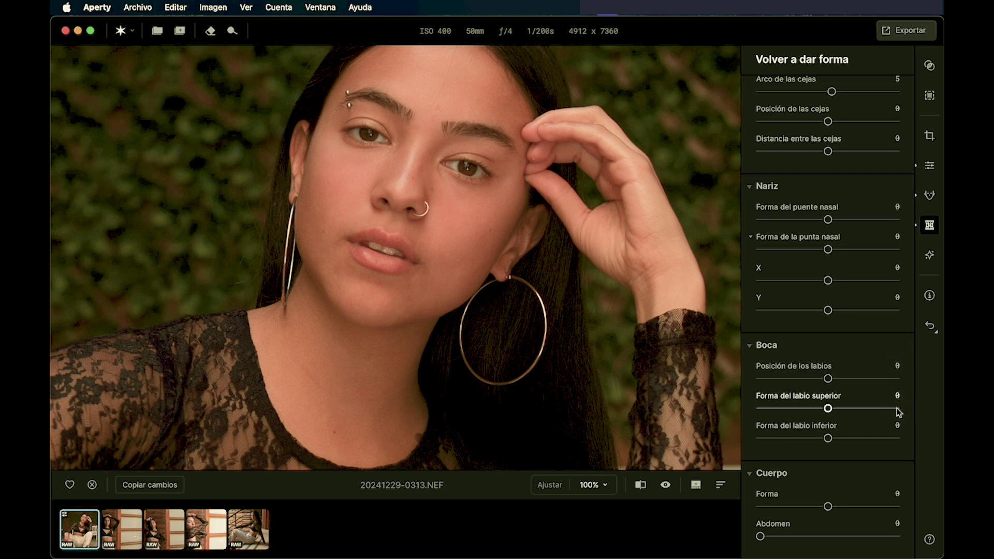
scroll(826, 477, down, 1)
scroll(825, 476, up, 1)
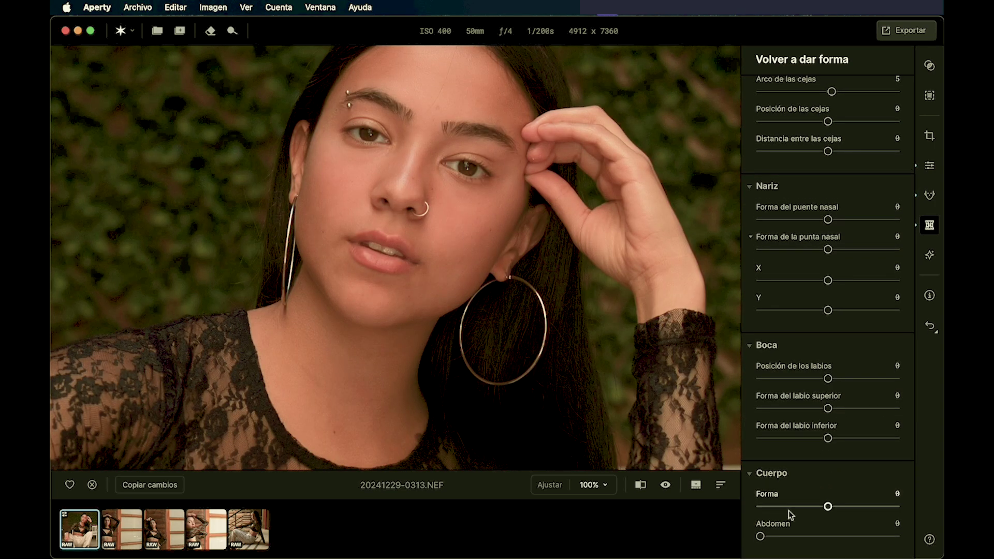
Try the Abdomen body adjustment at 100 on the whole photo, compare with and without it, and reset it to 0
click(362, 424)
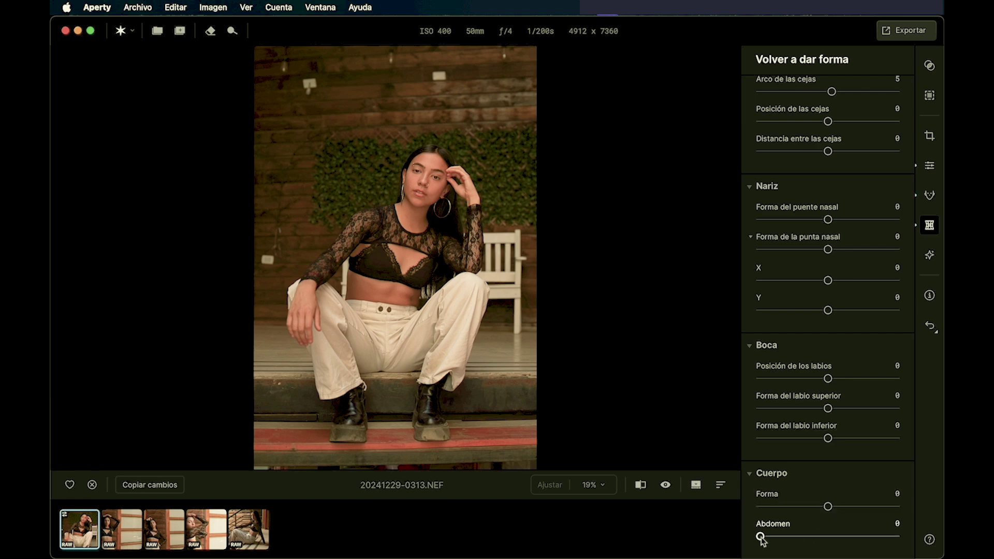
drag(760, 538, 906, 548)
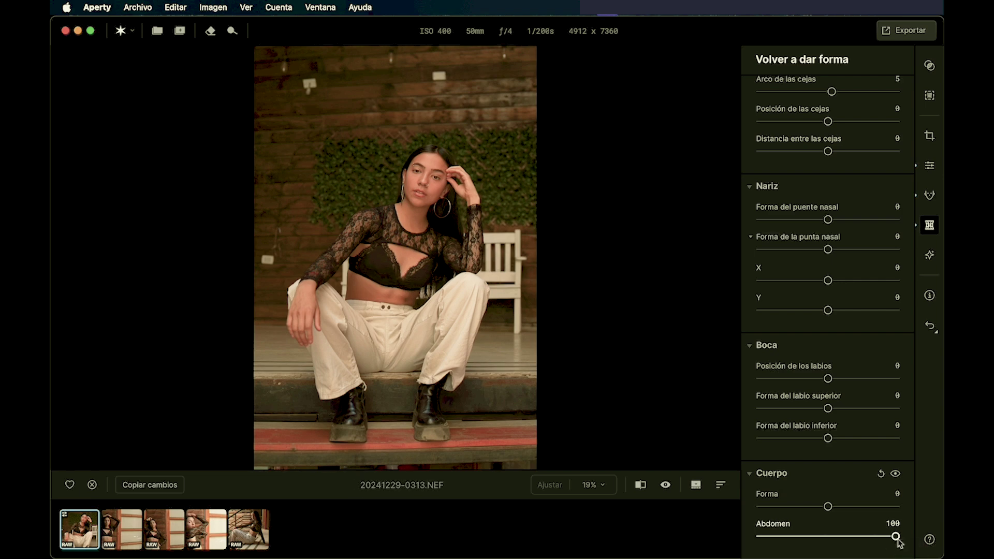
click(895, 473)
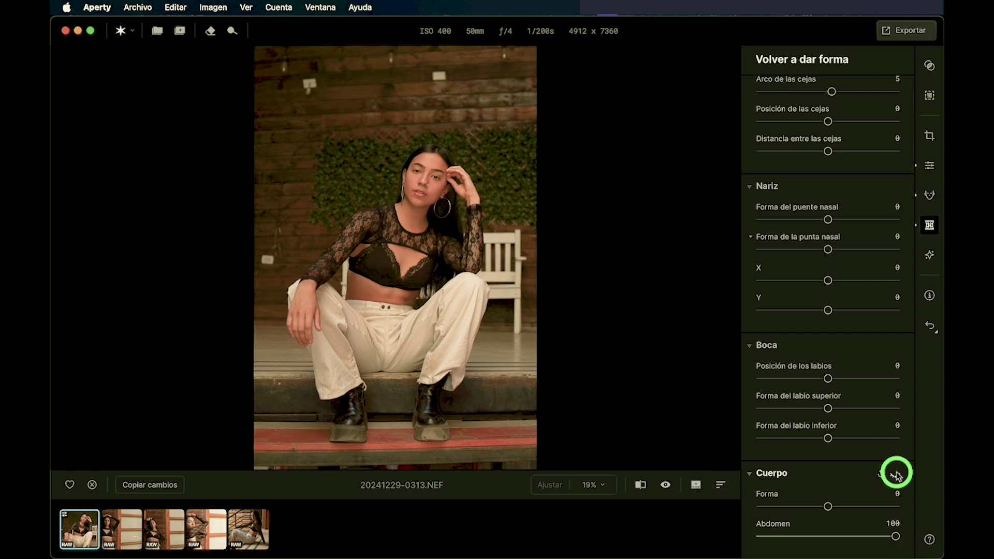
click(896, 474)
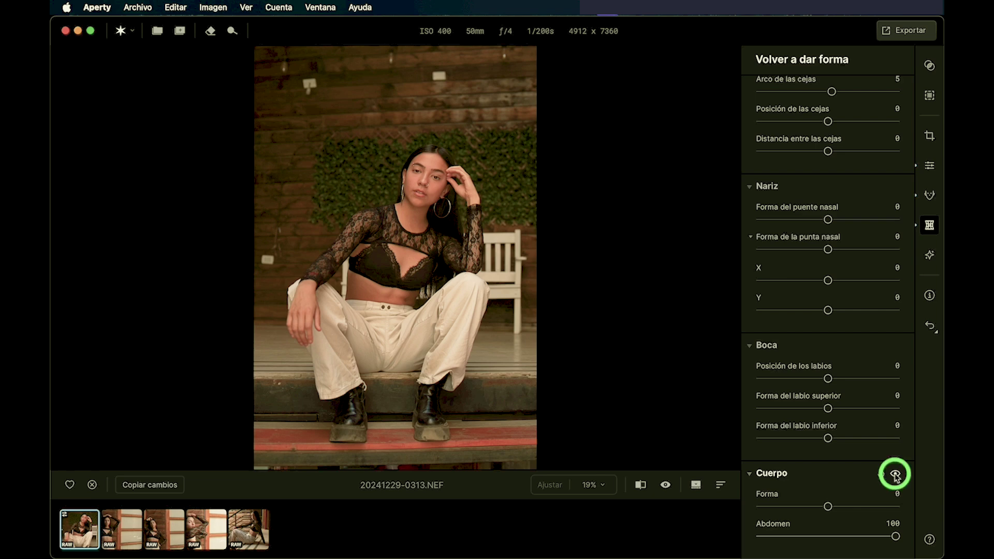
double_click(895, 537)
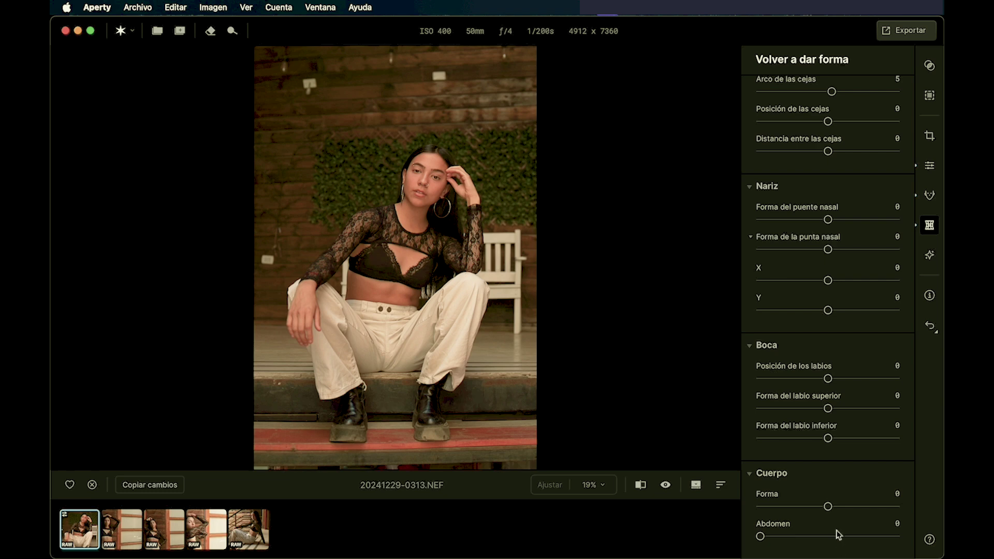
Try the body shape adjustment (Forma, under Cuerpo) at 100 and reset it to 0
click(828, 506)
drag(828, 509, 921, 517)
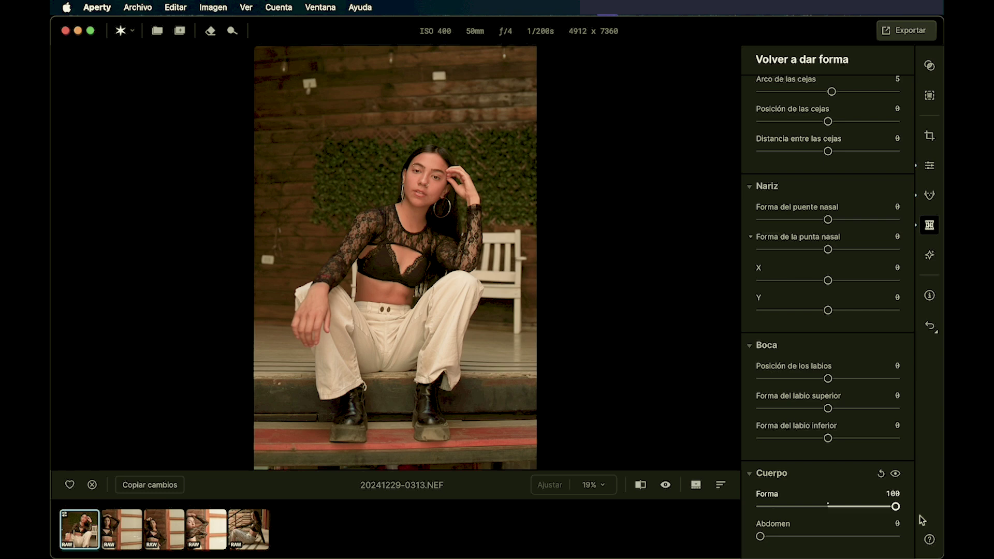
double_click(896, 507)
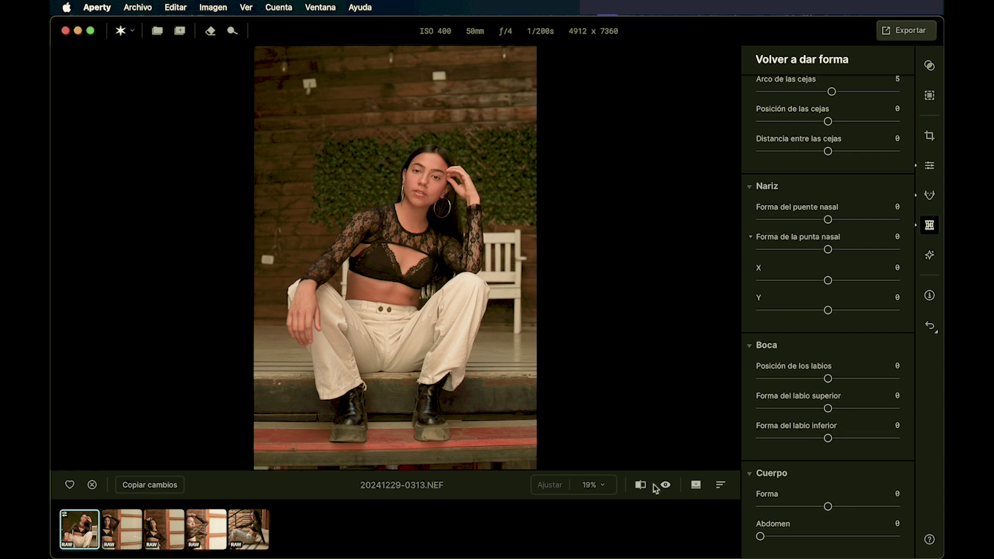
Copy the edits from 20241229-0313.NEF, paste them onto 20241229-0434.NEF, and compare that photo with its original
click(122, 528)
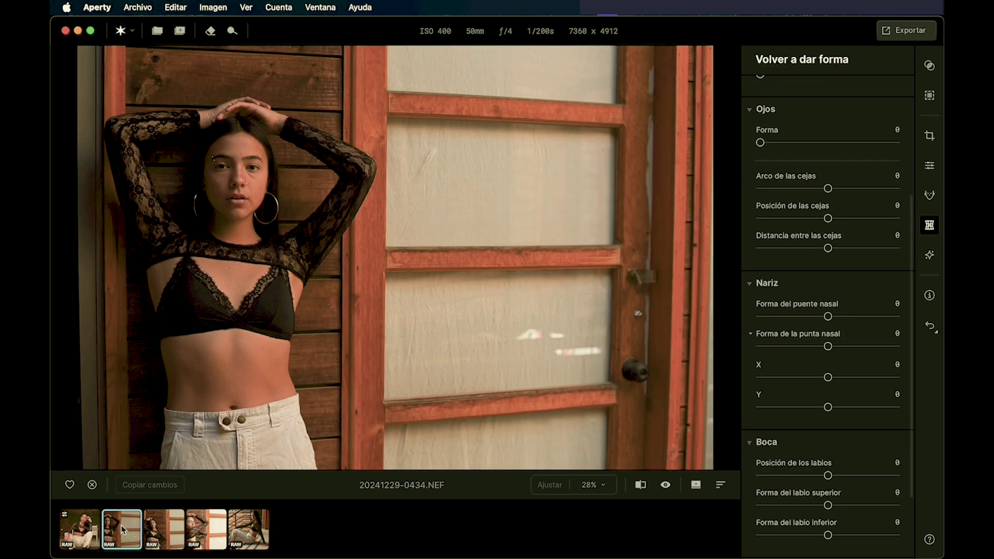
click(80, 536)
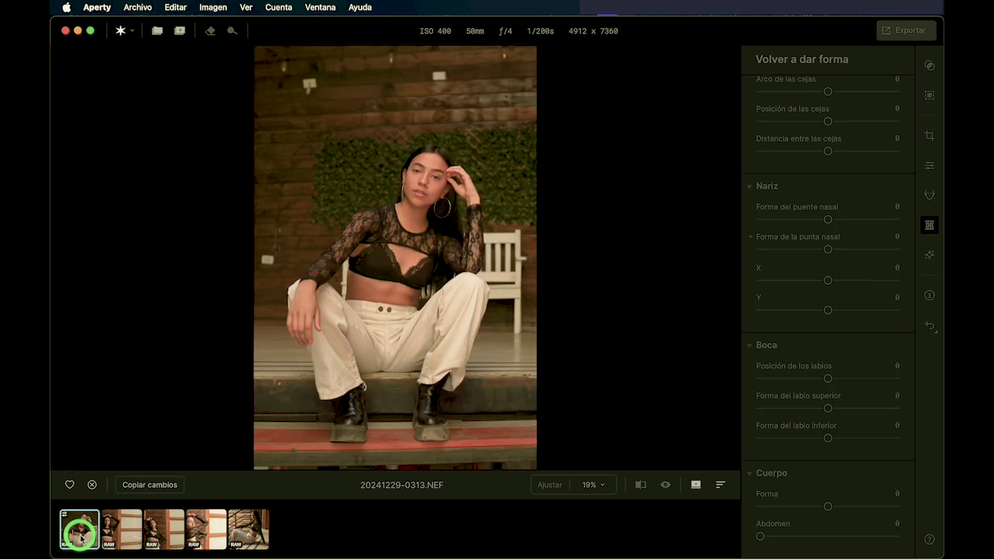
click(160, 485)
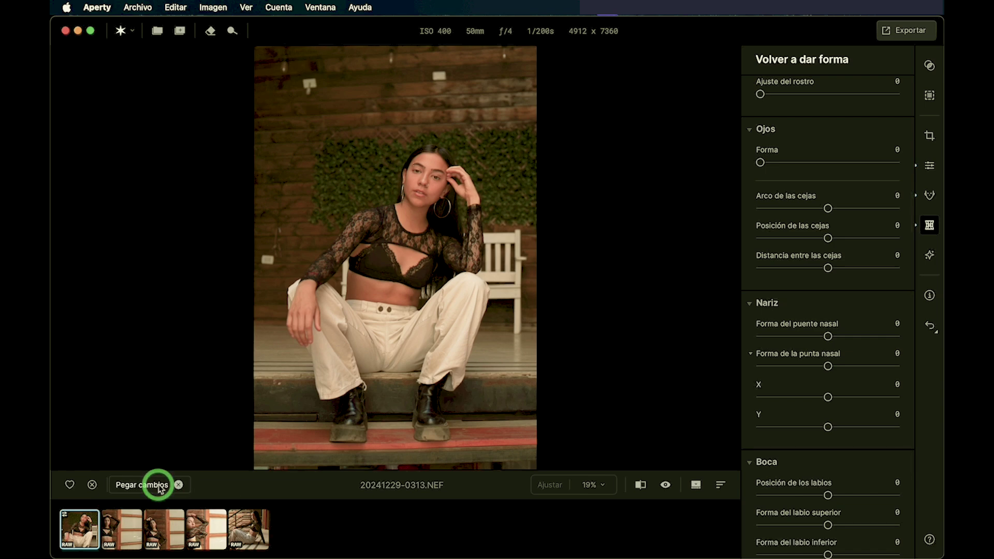
click(121, 528)
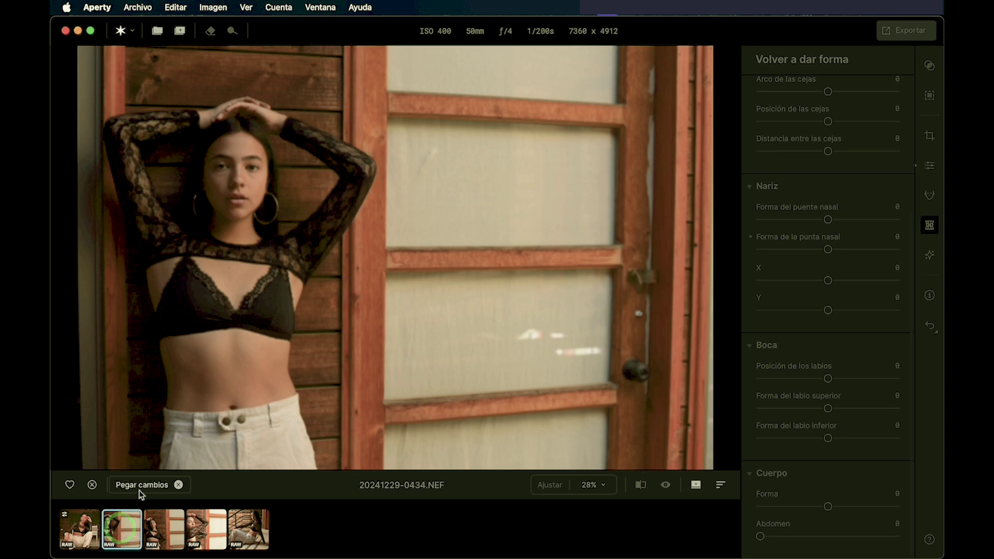
click(140, 487)
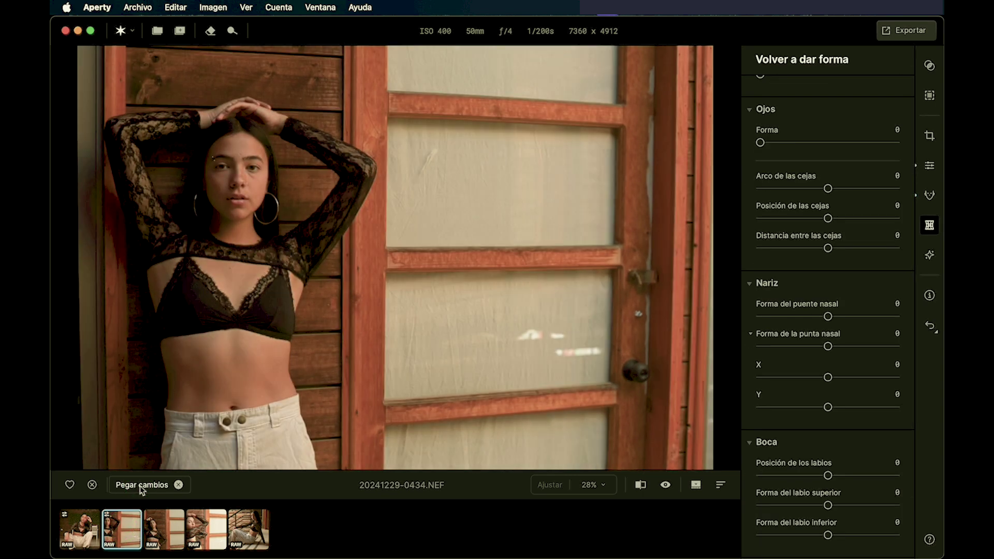
click(665, 486)
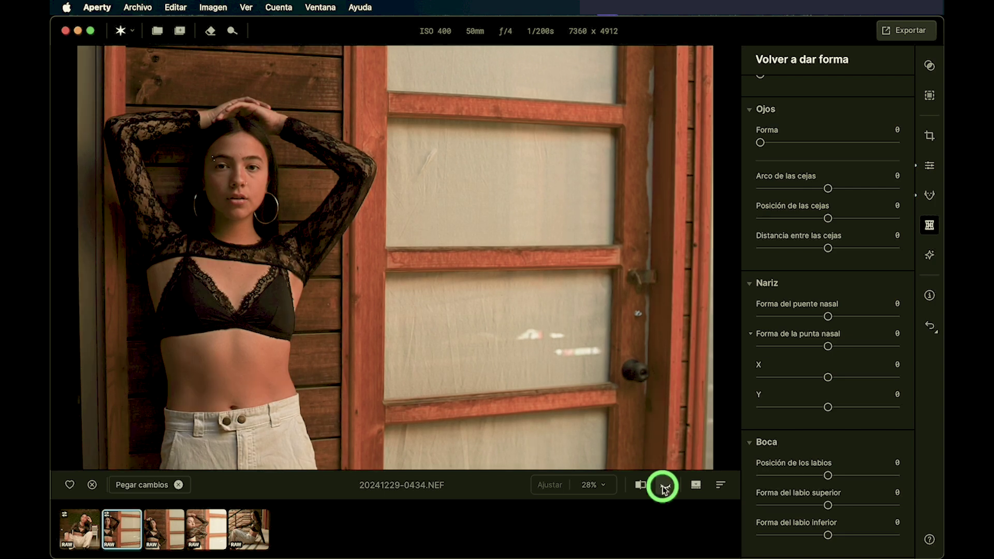
Paste the copied edits onto 20241229-0439.NEF and compare the photo with its original
click(159, 541)
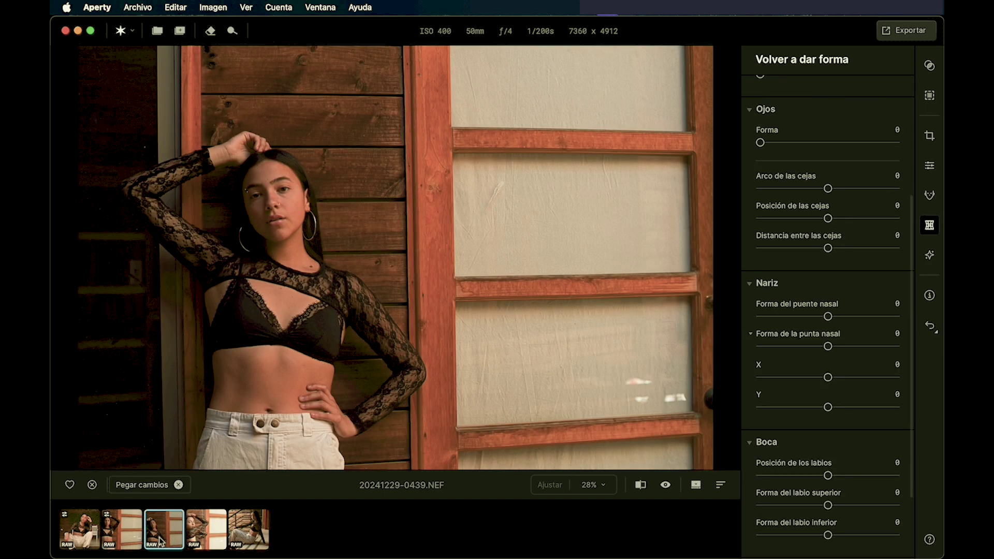
click(156, 487)
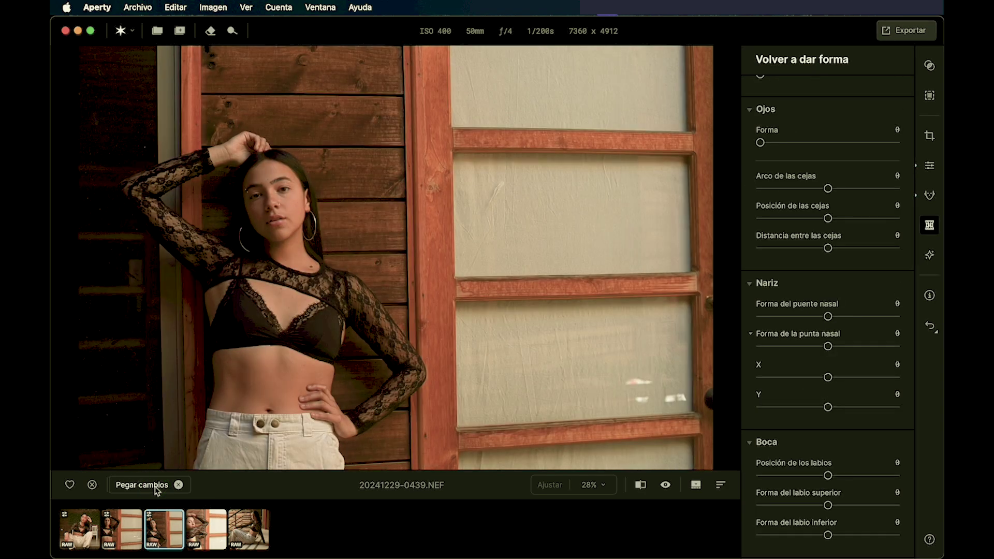
click(665, 486)
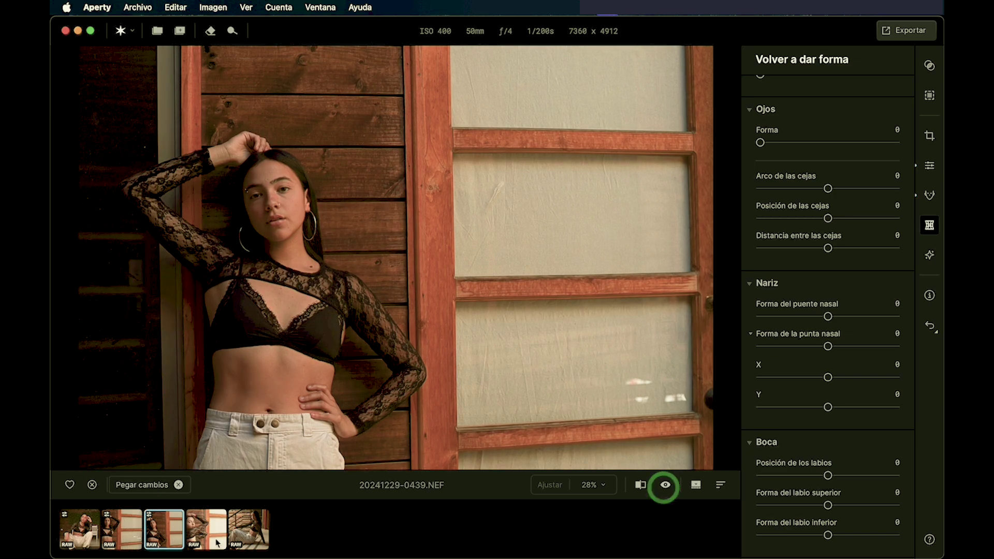
Paste the copied edits onto 20241229-0512.NEF and 20241229-0576.NEF, checking the face in the latter at 100% zoom
click(197, 531)
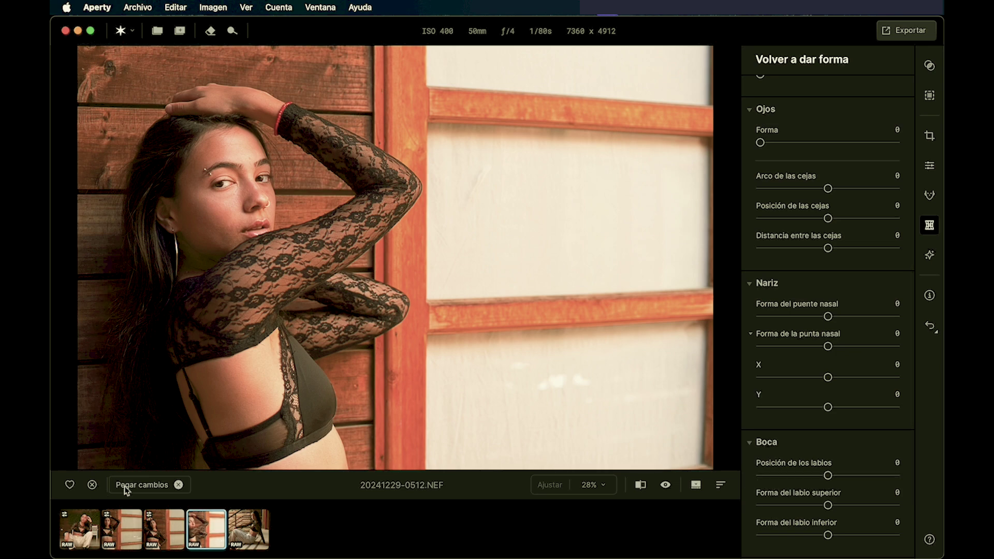
click(150, 488)
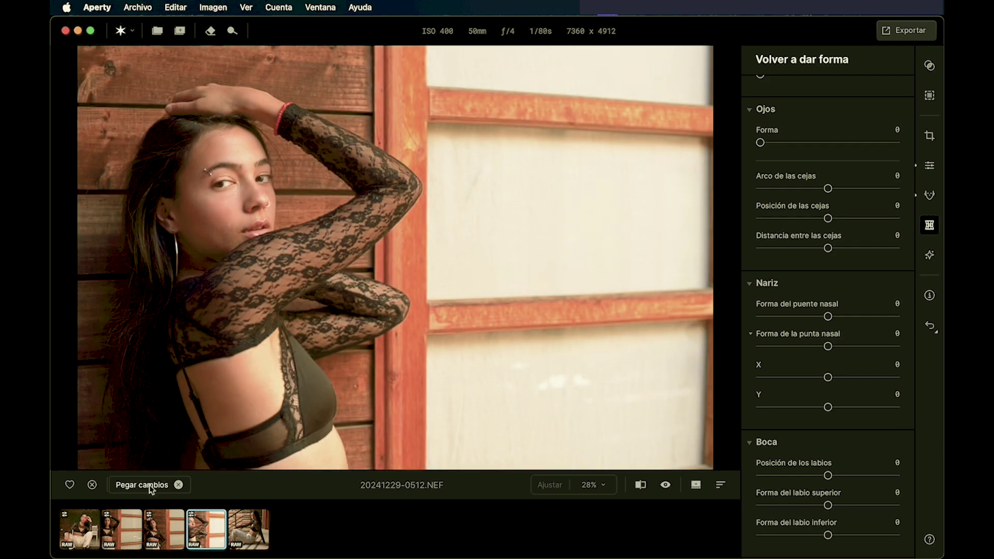
click(252, 530)
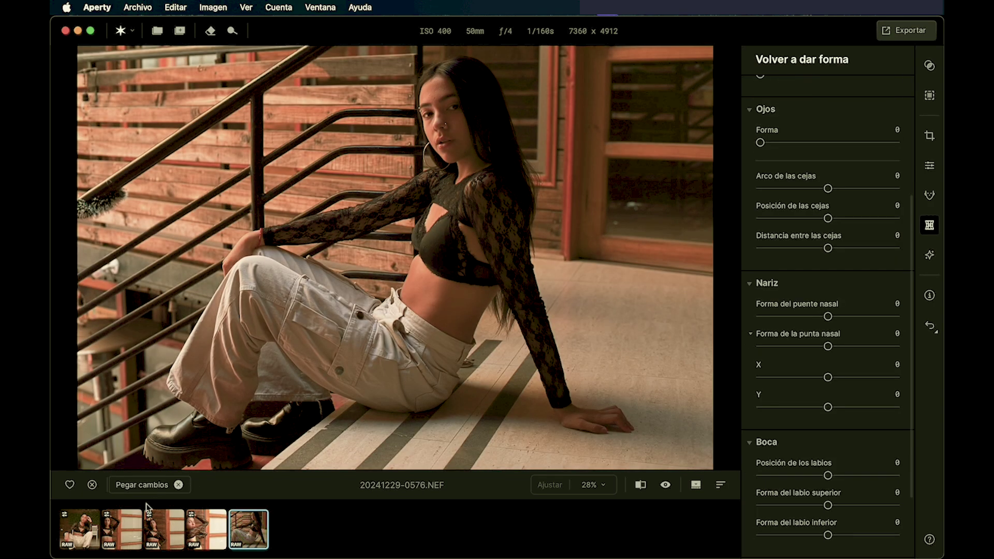
click(143, 485)
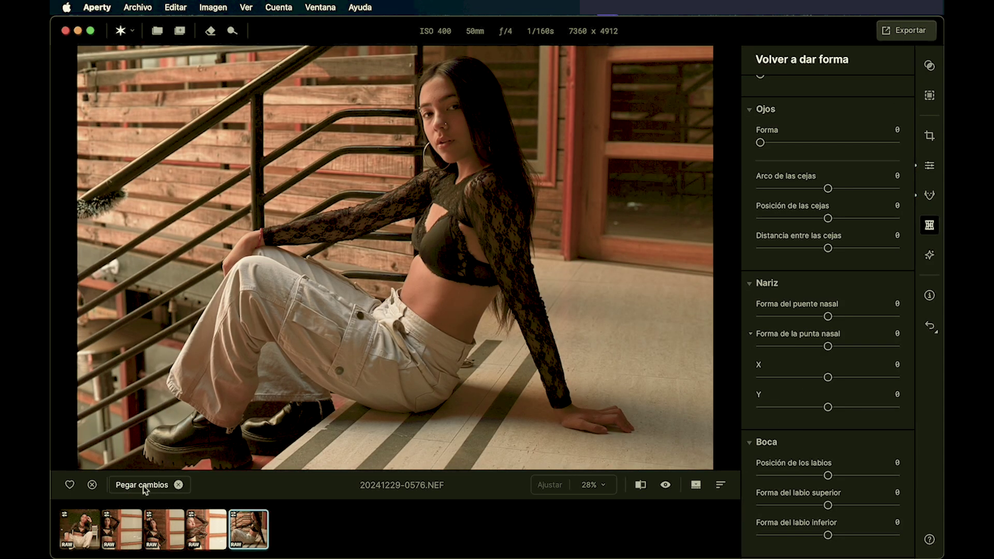
click(454, 110)
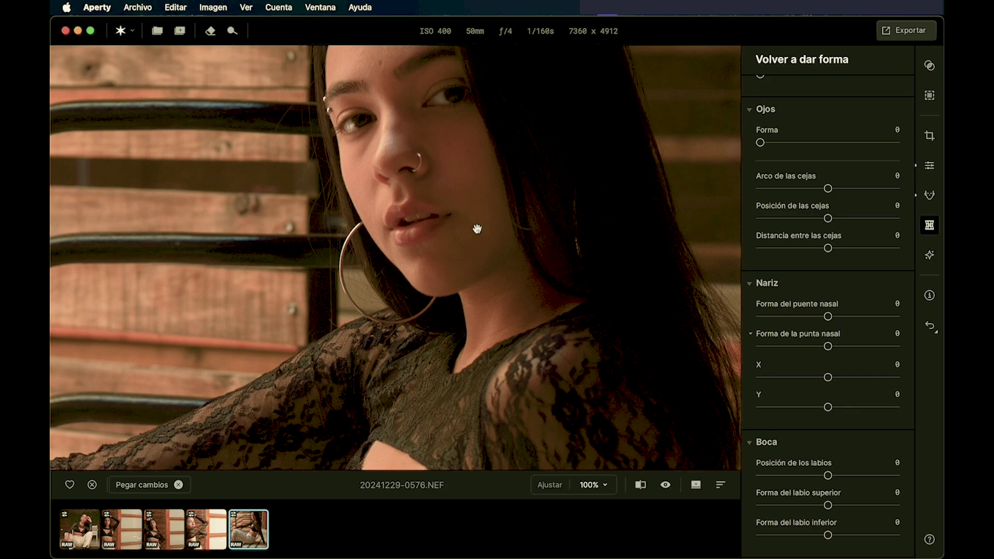
Set the facial skin smoothing (Suavizado de la piel) to 40 on 20241229-0512.NEF and compare the face with and without it
click(205, 529)
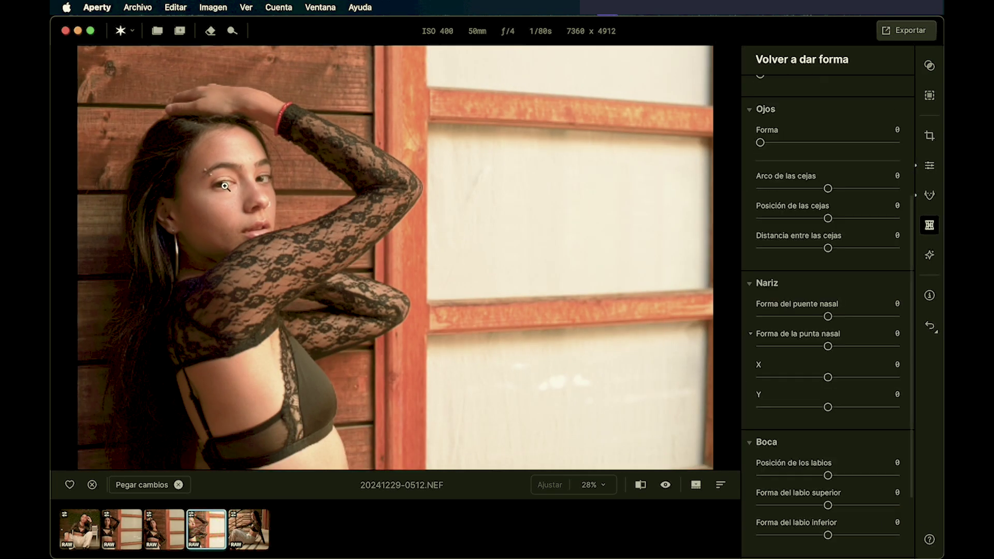
click(225, 186)
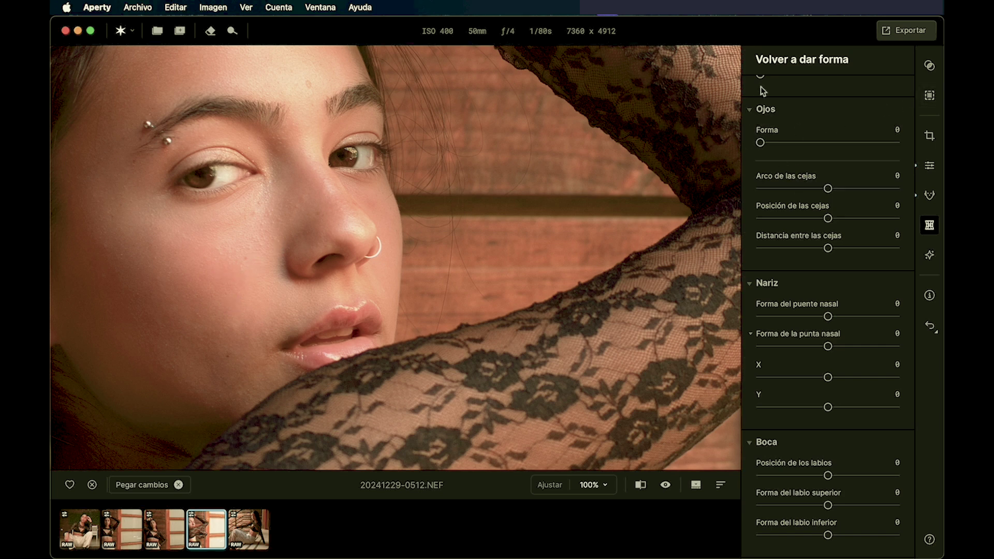
scroll(839, 176, up, 5)
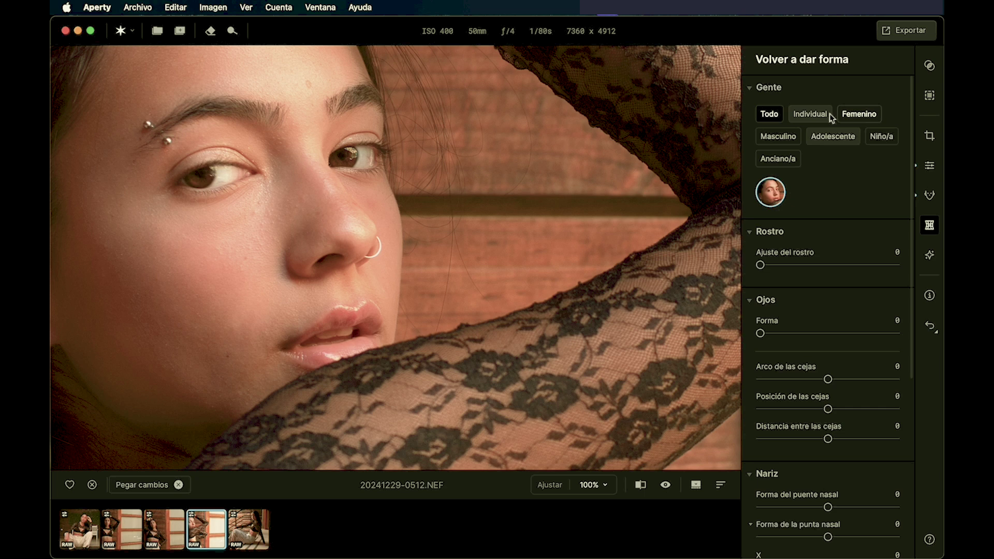
click(930, 196)
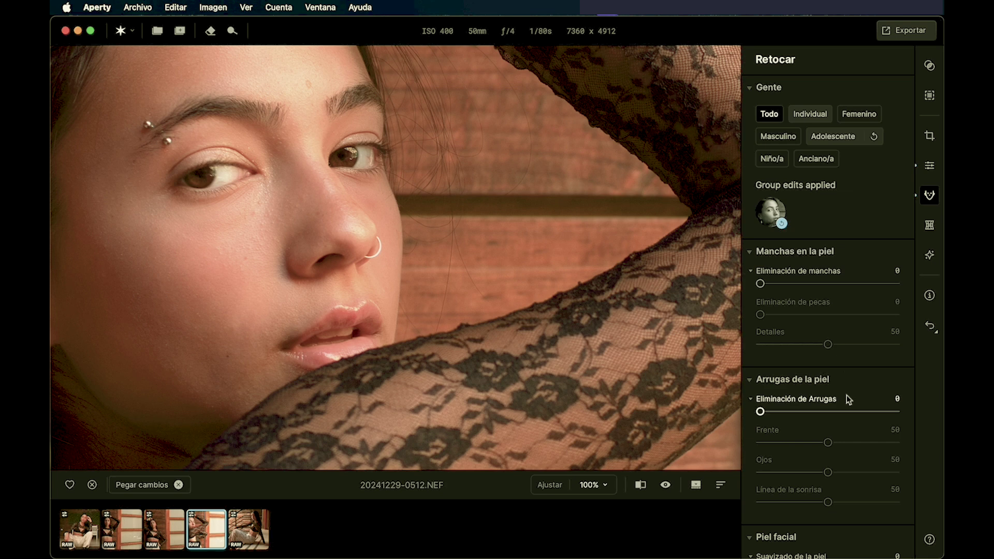
scroll(846, 396, down, 2)
scroll(846, 396, down, 4)
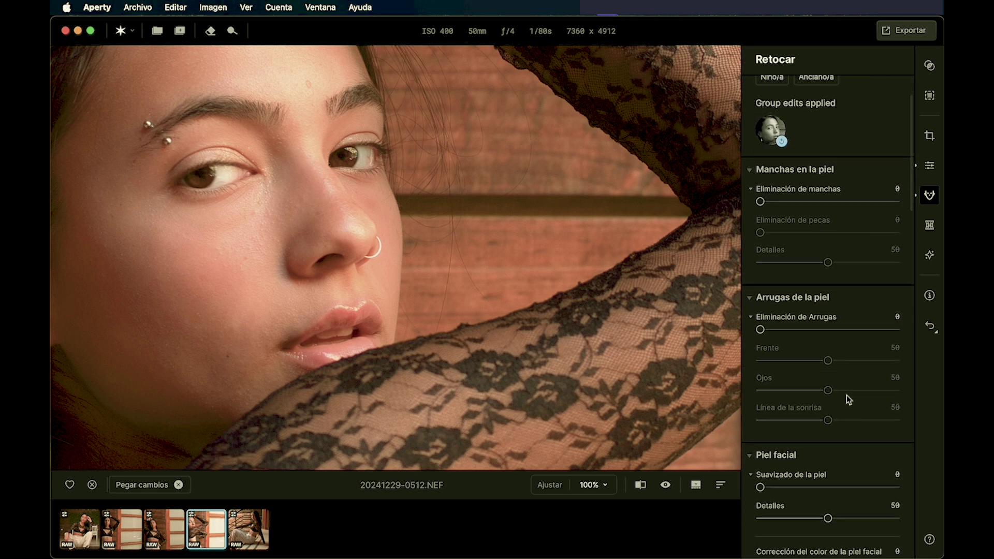
scroll(846, 395, down, 3)
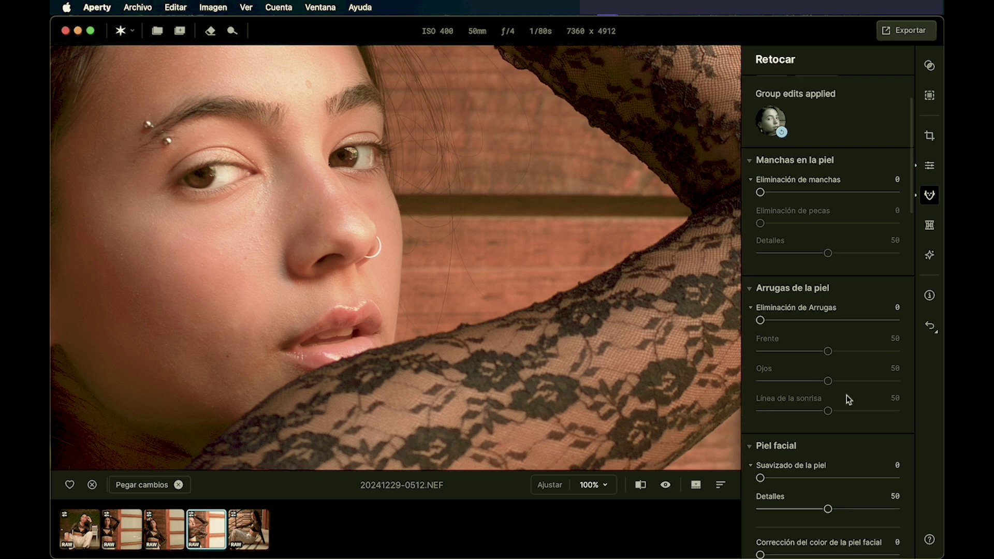
drag(760, 444, 821, 445)
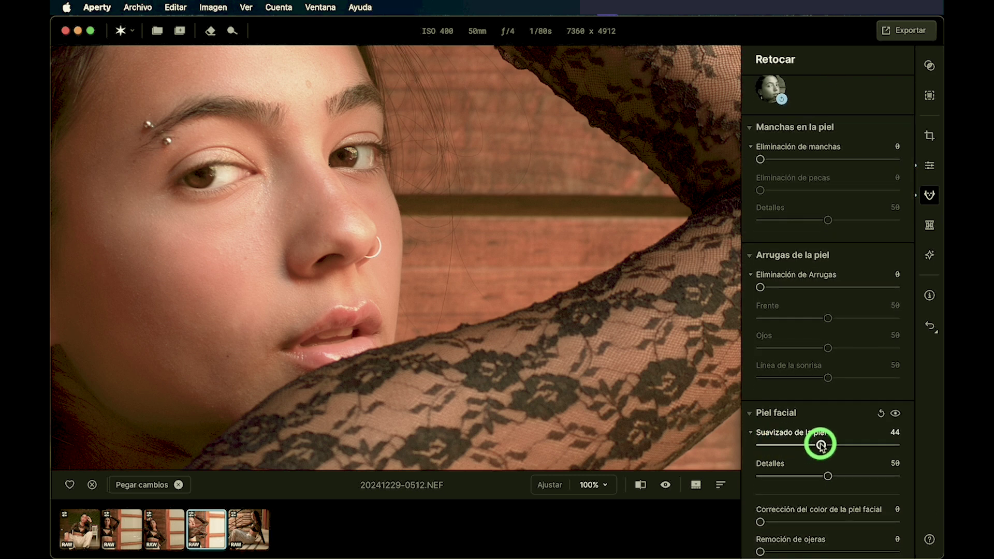
drag(822, 445, 813, 444)
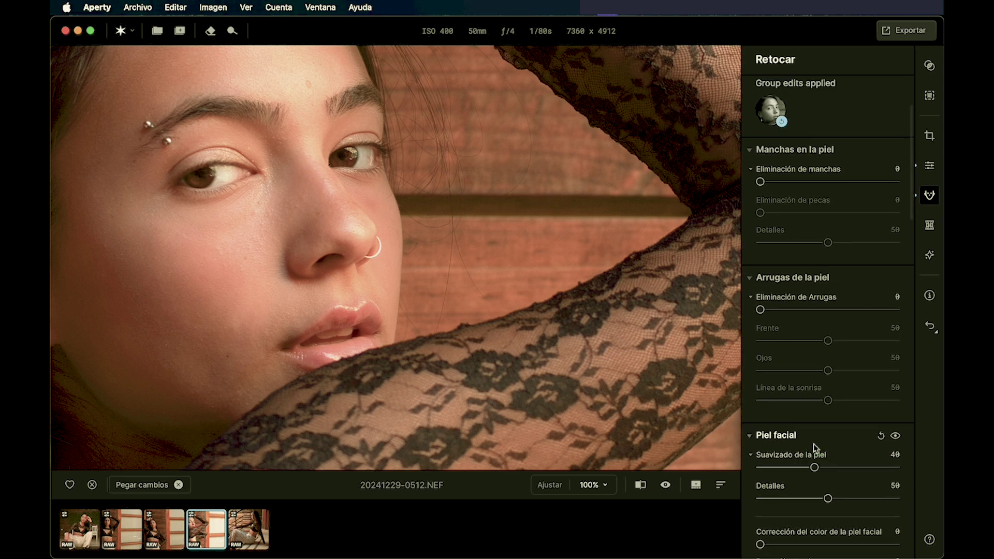
click(899, 438)
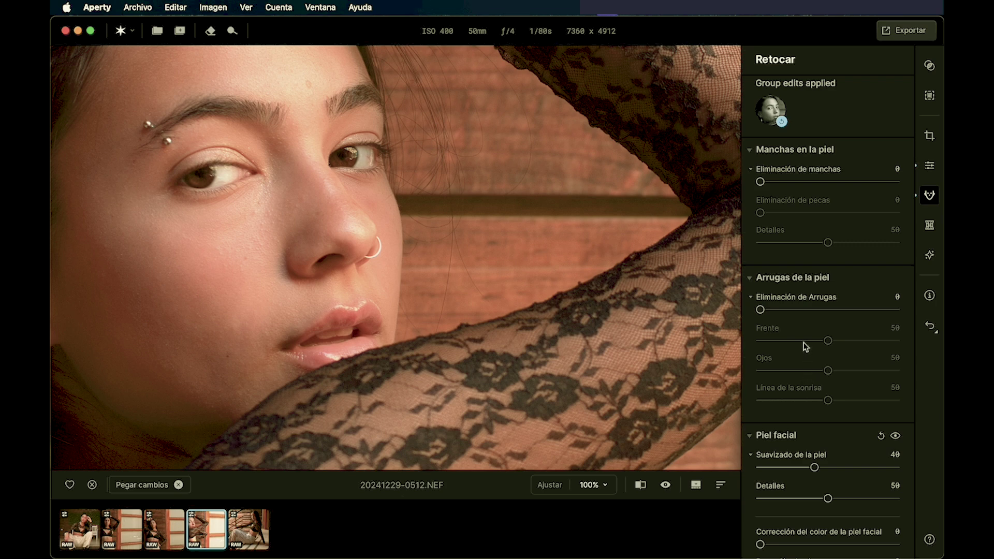
Try the portrait bokeh (Retrato con Bokeh) amount at 100 on 20241229-0512.NEF and reset it to 0
click(929, 256)
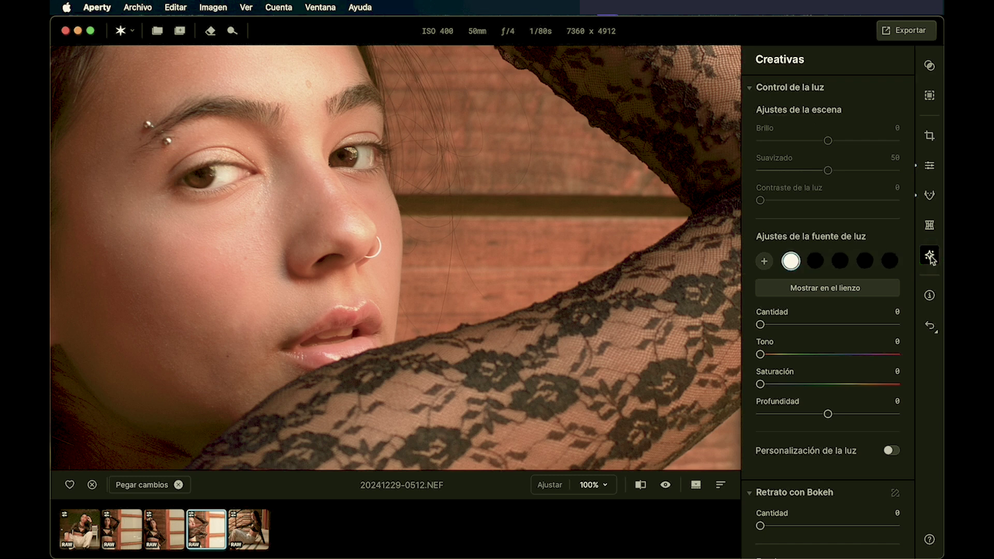
click(334, 228)
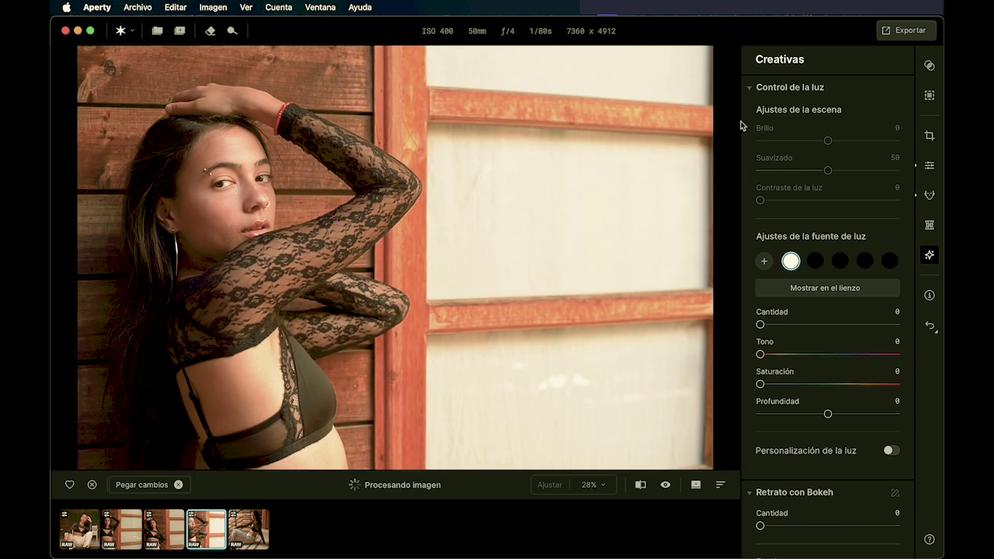
click(750, 89)
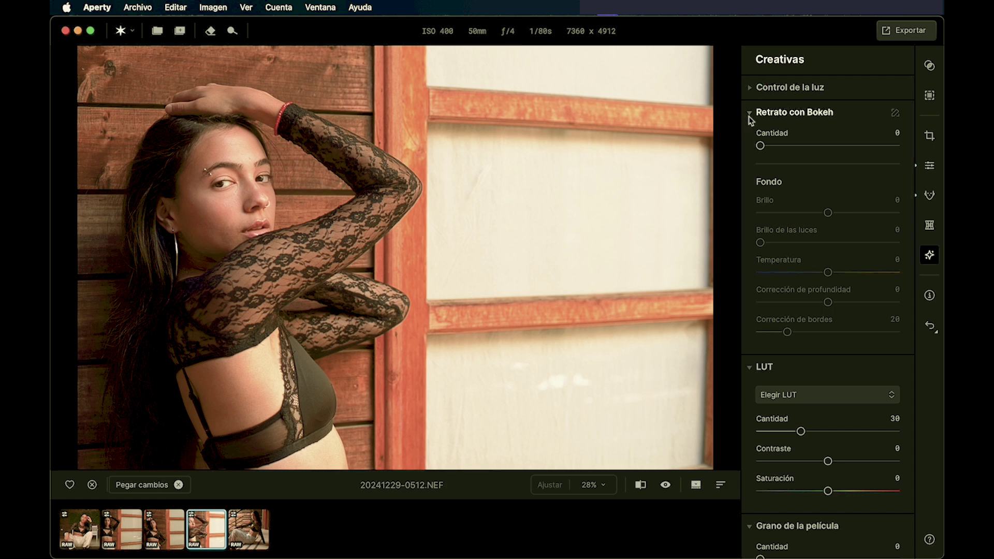
click(749, 114)
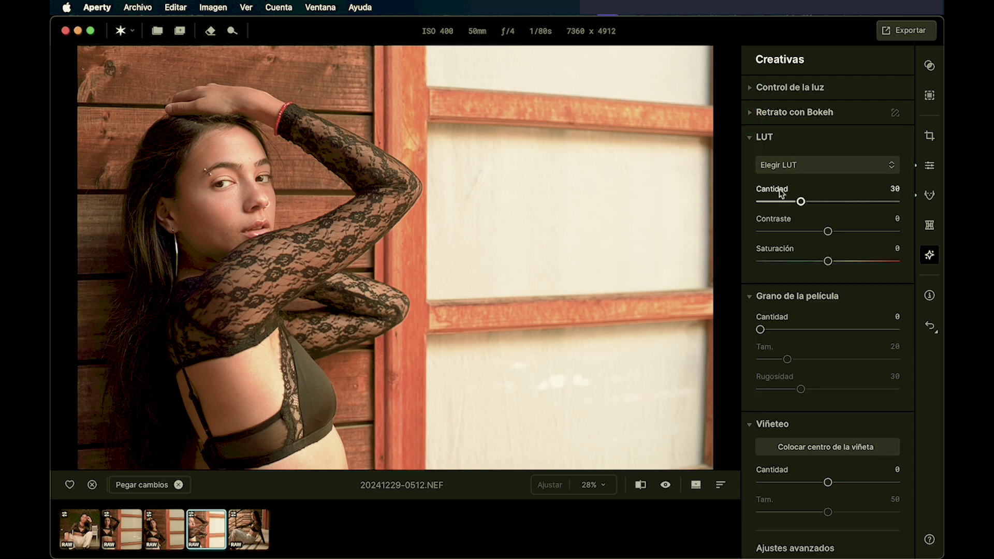
click(749, 112)
drag(760, 147, 915, 162)
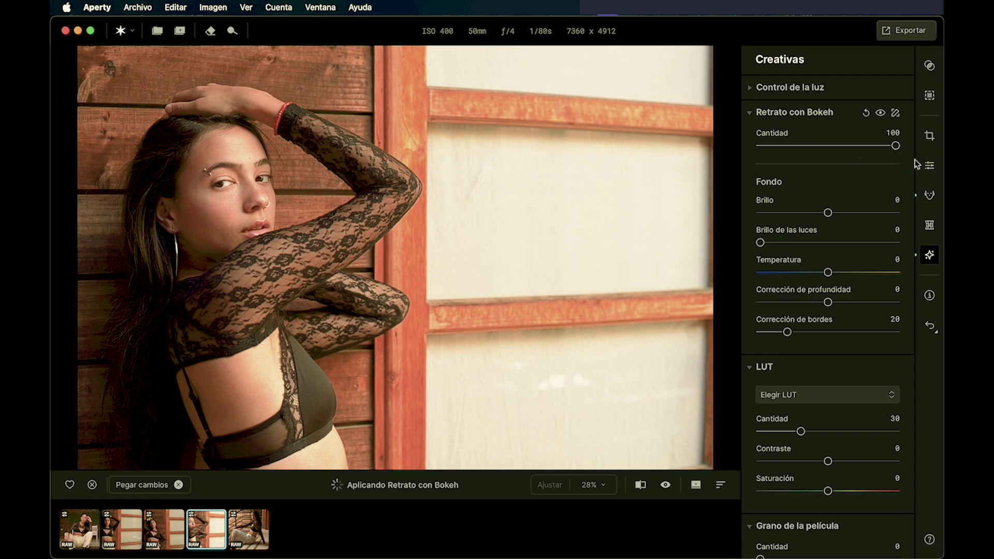
double_click(896, 145)
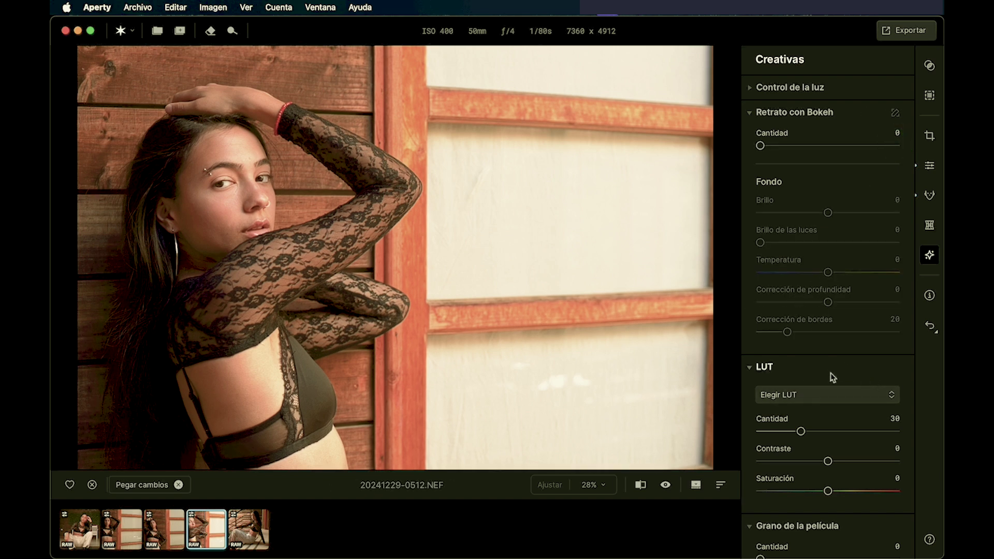
Look through the LUT, film grain, vignette and high key creative adjustments while reviewing photos 20241229-0439.NEF, 20241229-0434.NEF and 20241229-0313.NEF
scroll(830, 372, down, 3)
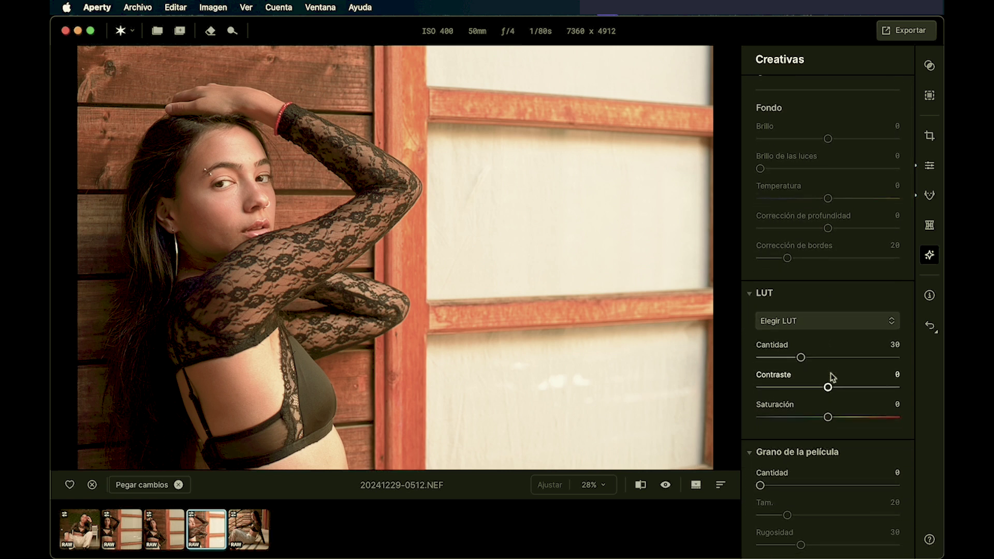
scroll(830, 373, down, 6)
scroll(831, 373, down, 2)
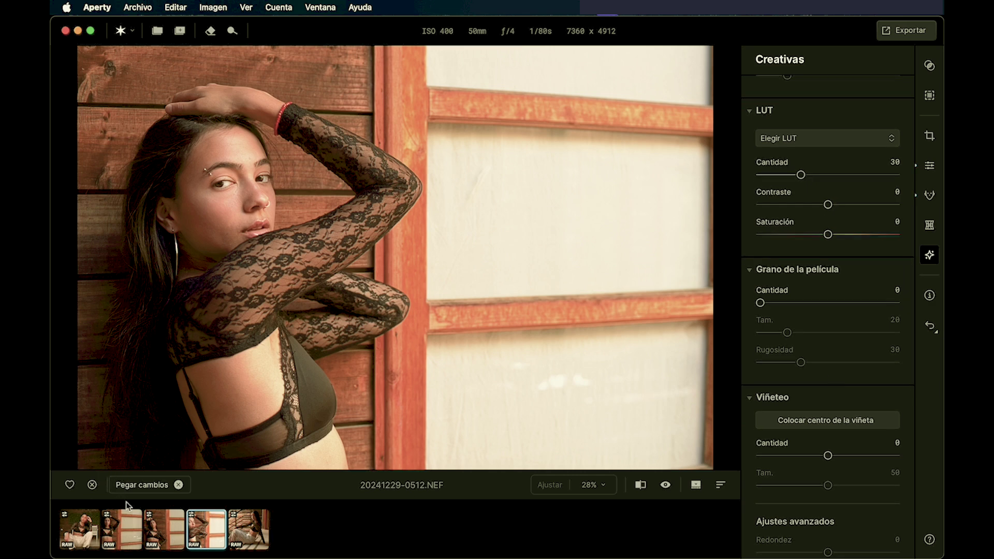
click(157, 531)
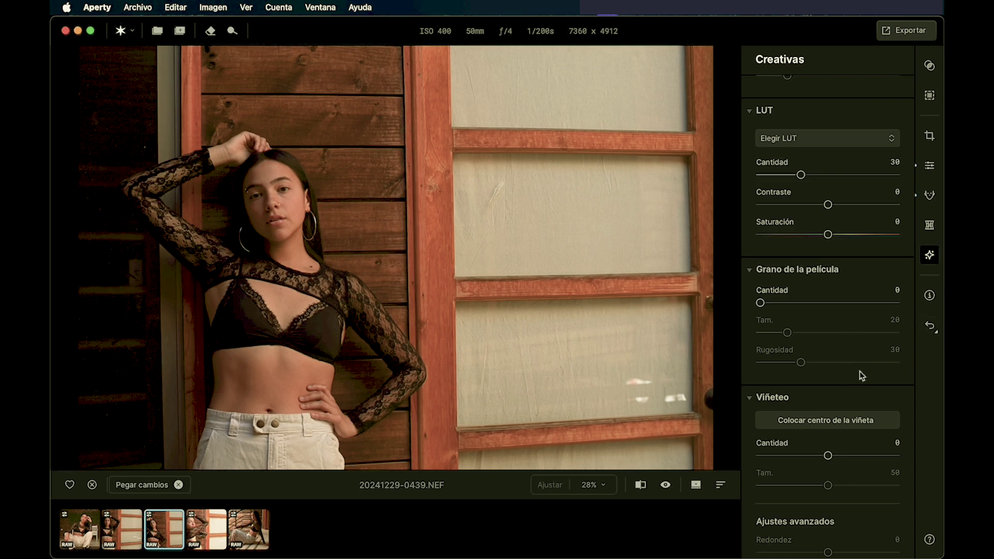
click(119, 539)
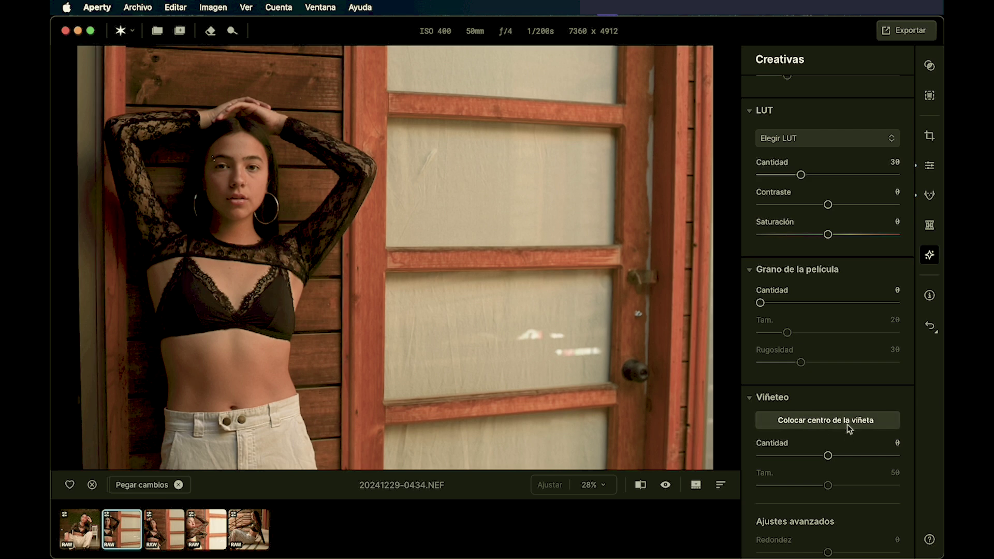
scroll(840, 477, down, 3)
scroll(840, 476, down, 9)
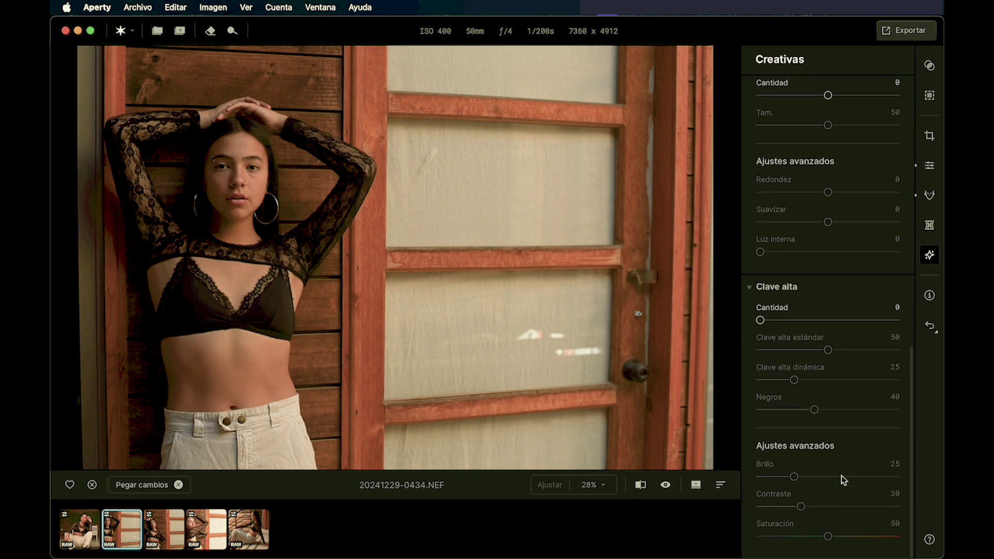
scroll(840, 476, up, 20)
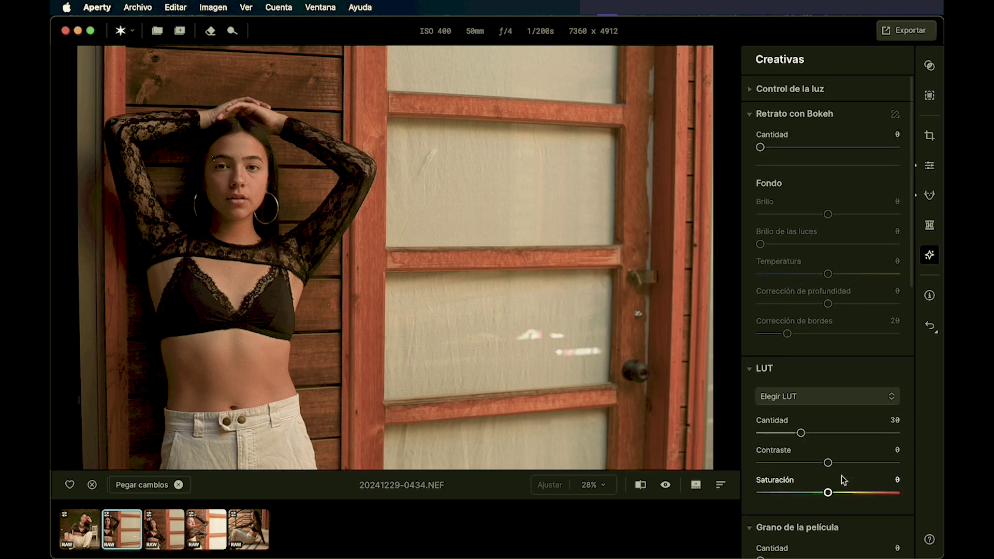
click(83, 534)
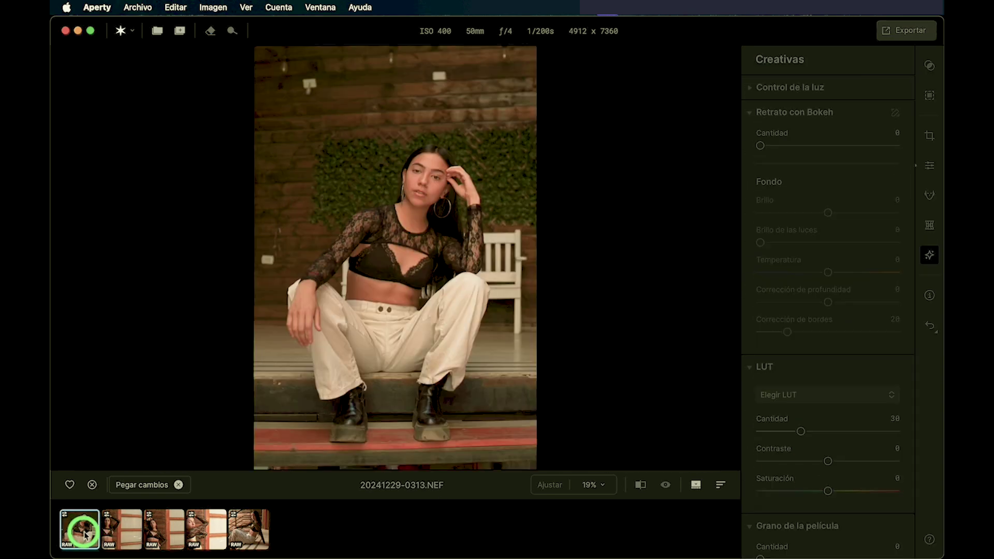
click(343, 520)
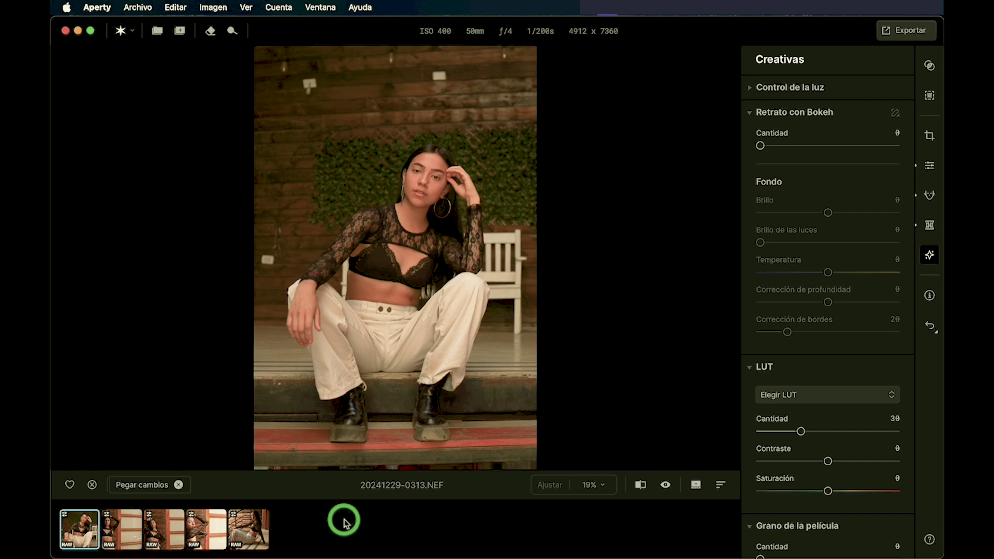